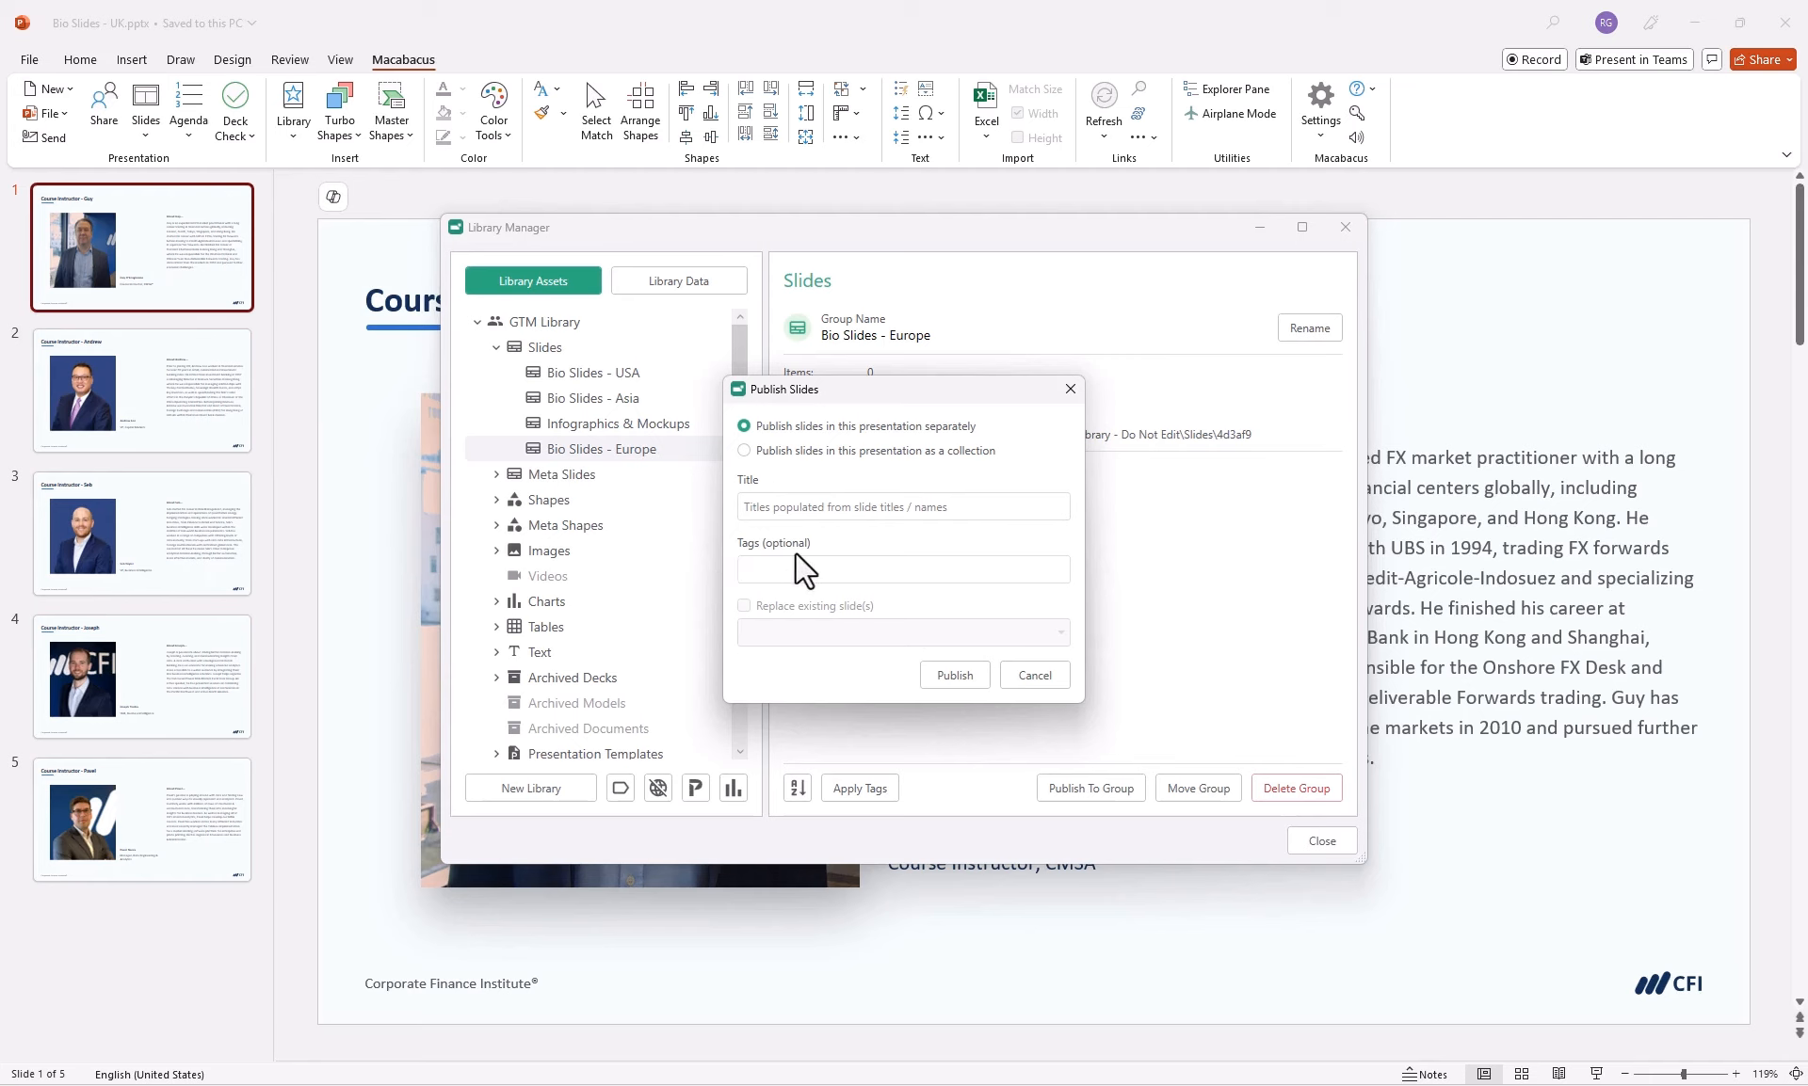
Publish the presentation's slides separately to the Bio Slides - Europe group and close the Library Manager.
click(960, 677)
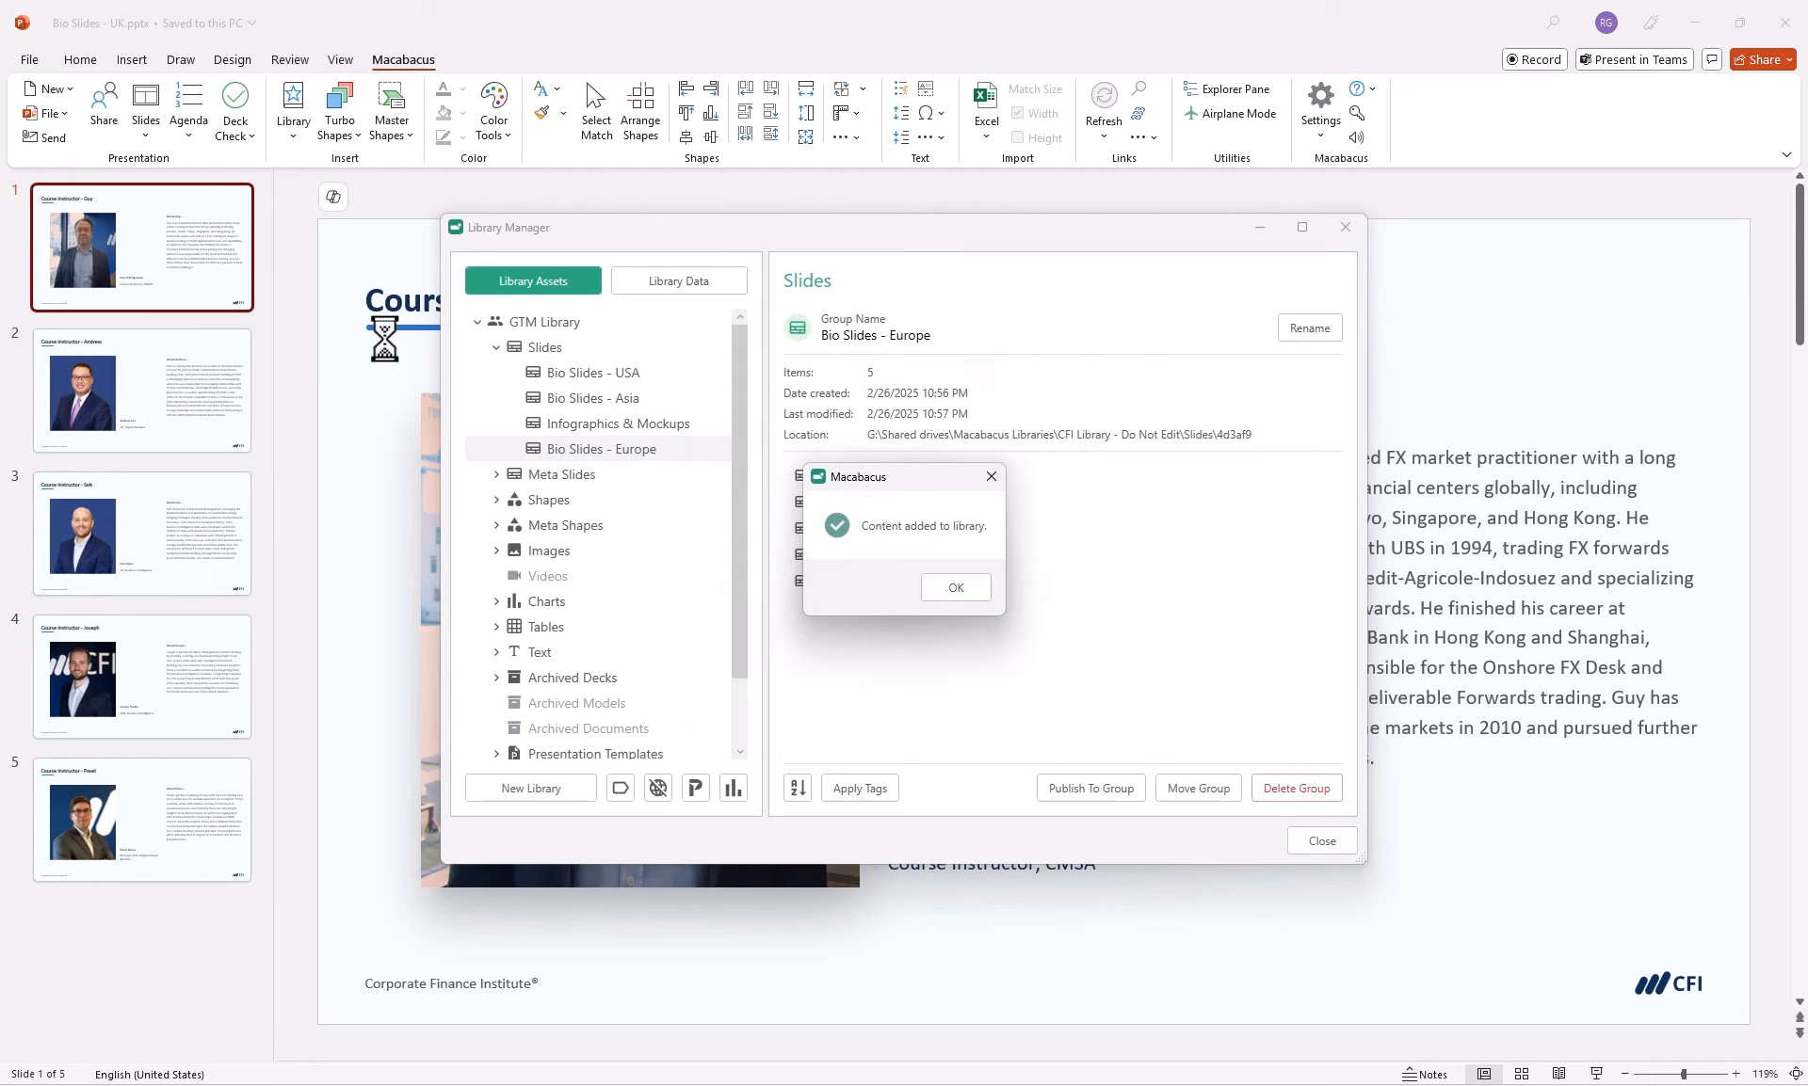
click(936, 593)
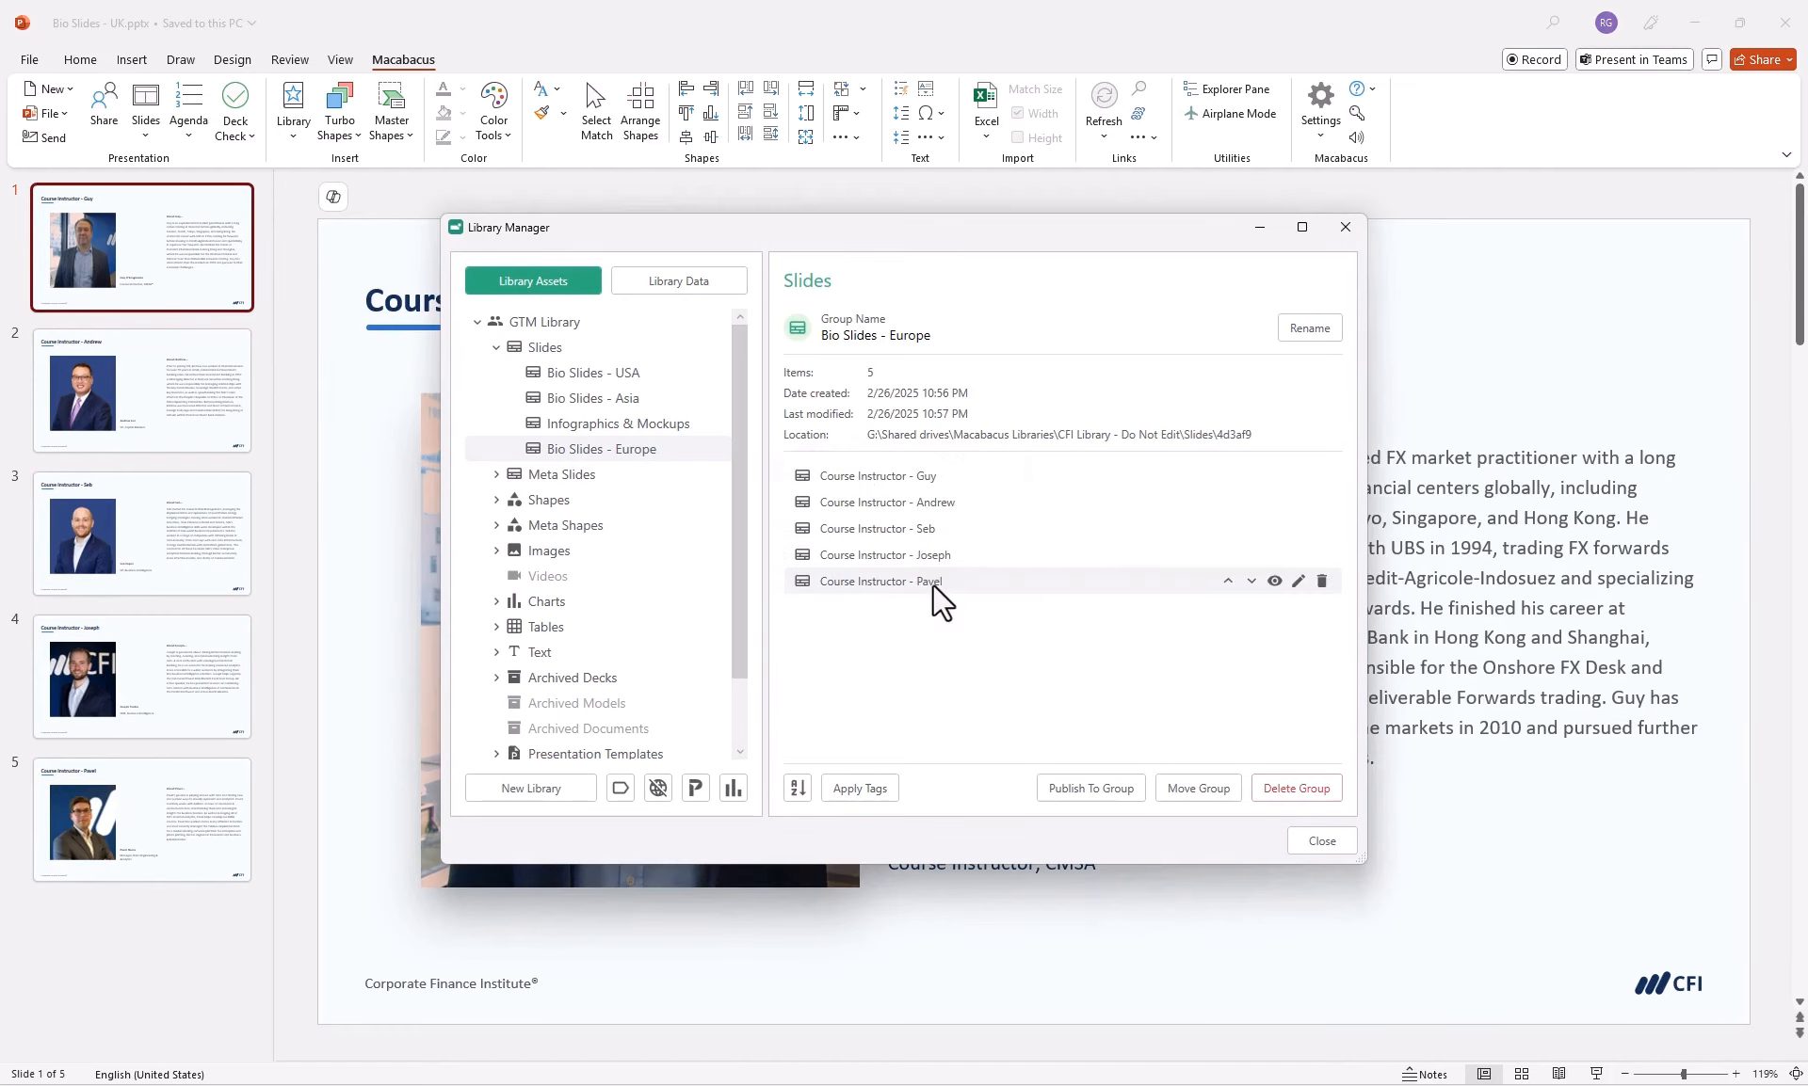
click(1333, 850)
Display the slides of the Bio Slides - Europe group in the shared GTM Library.
click(295, 108)
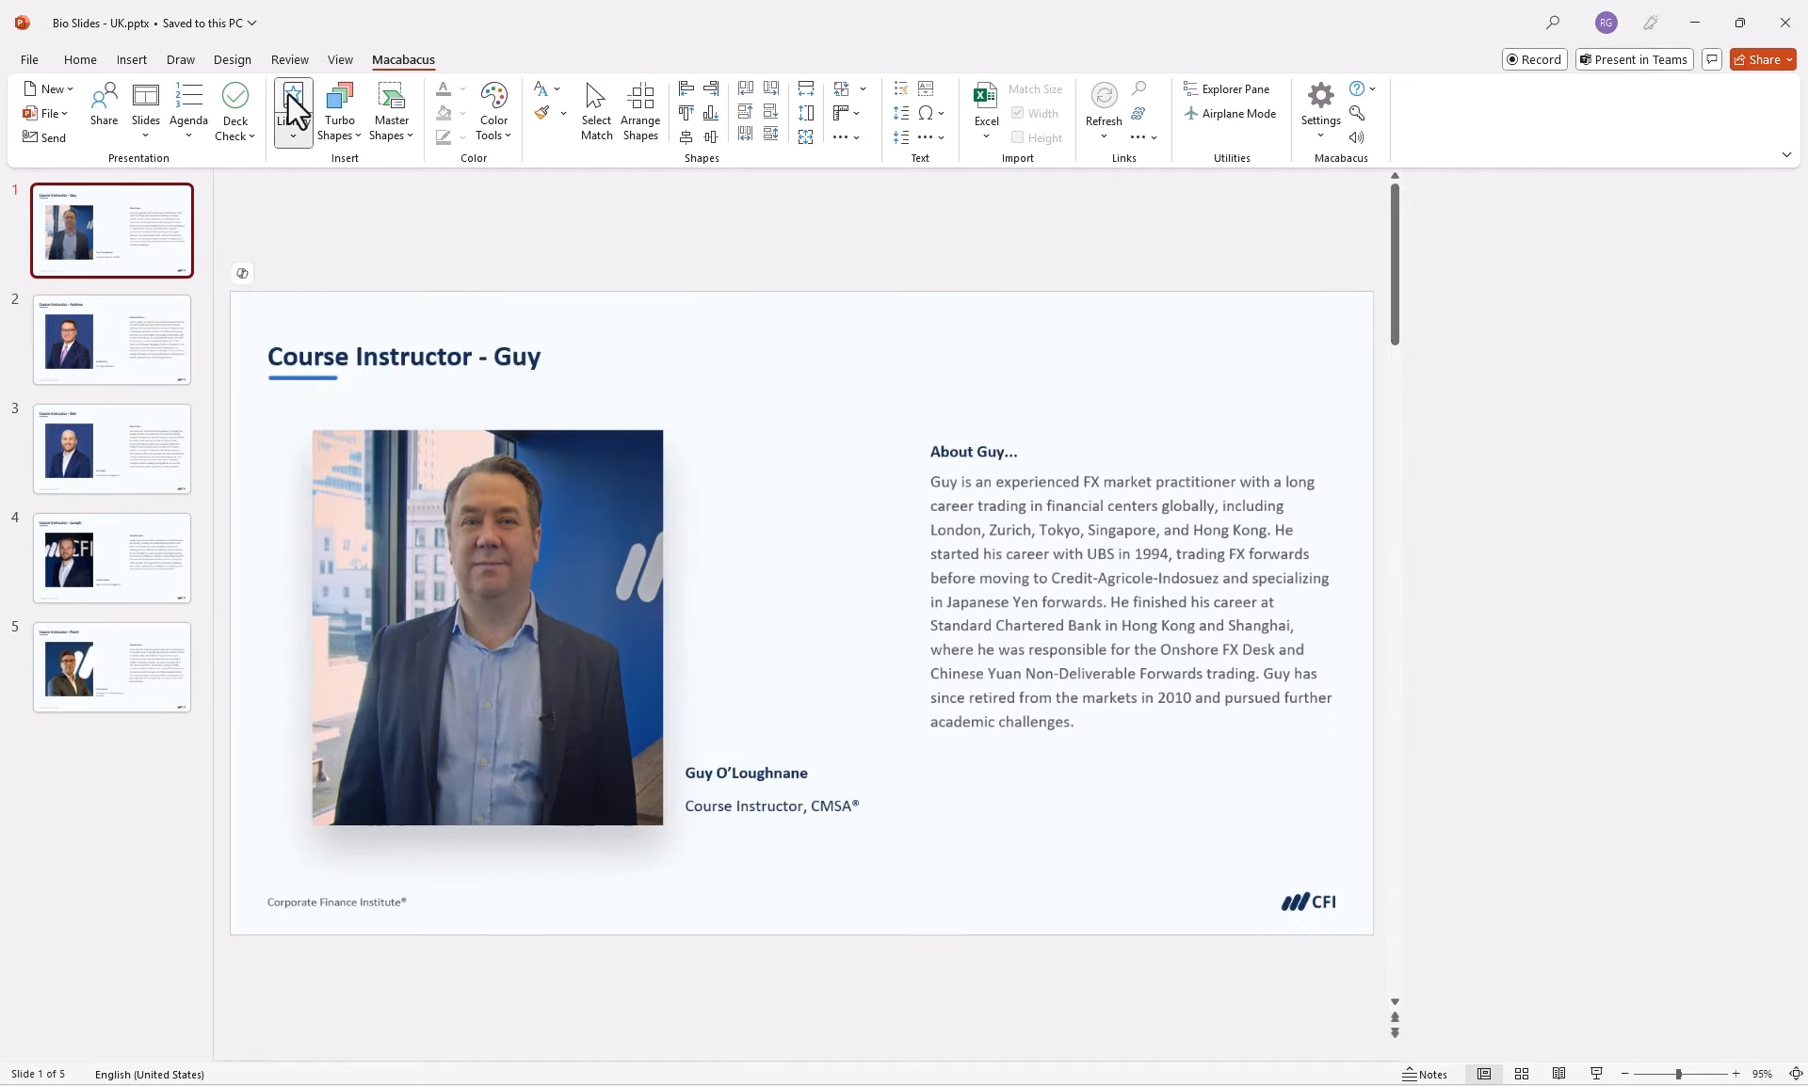
click(1582, 368)
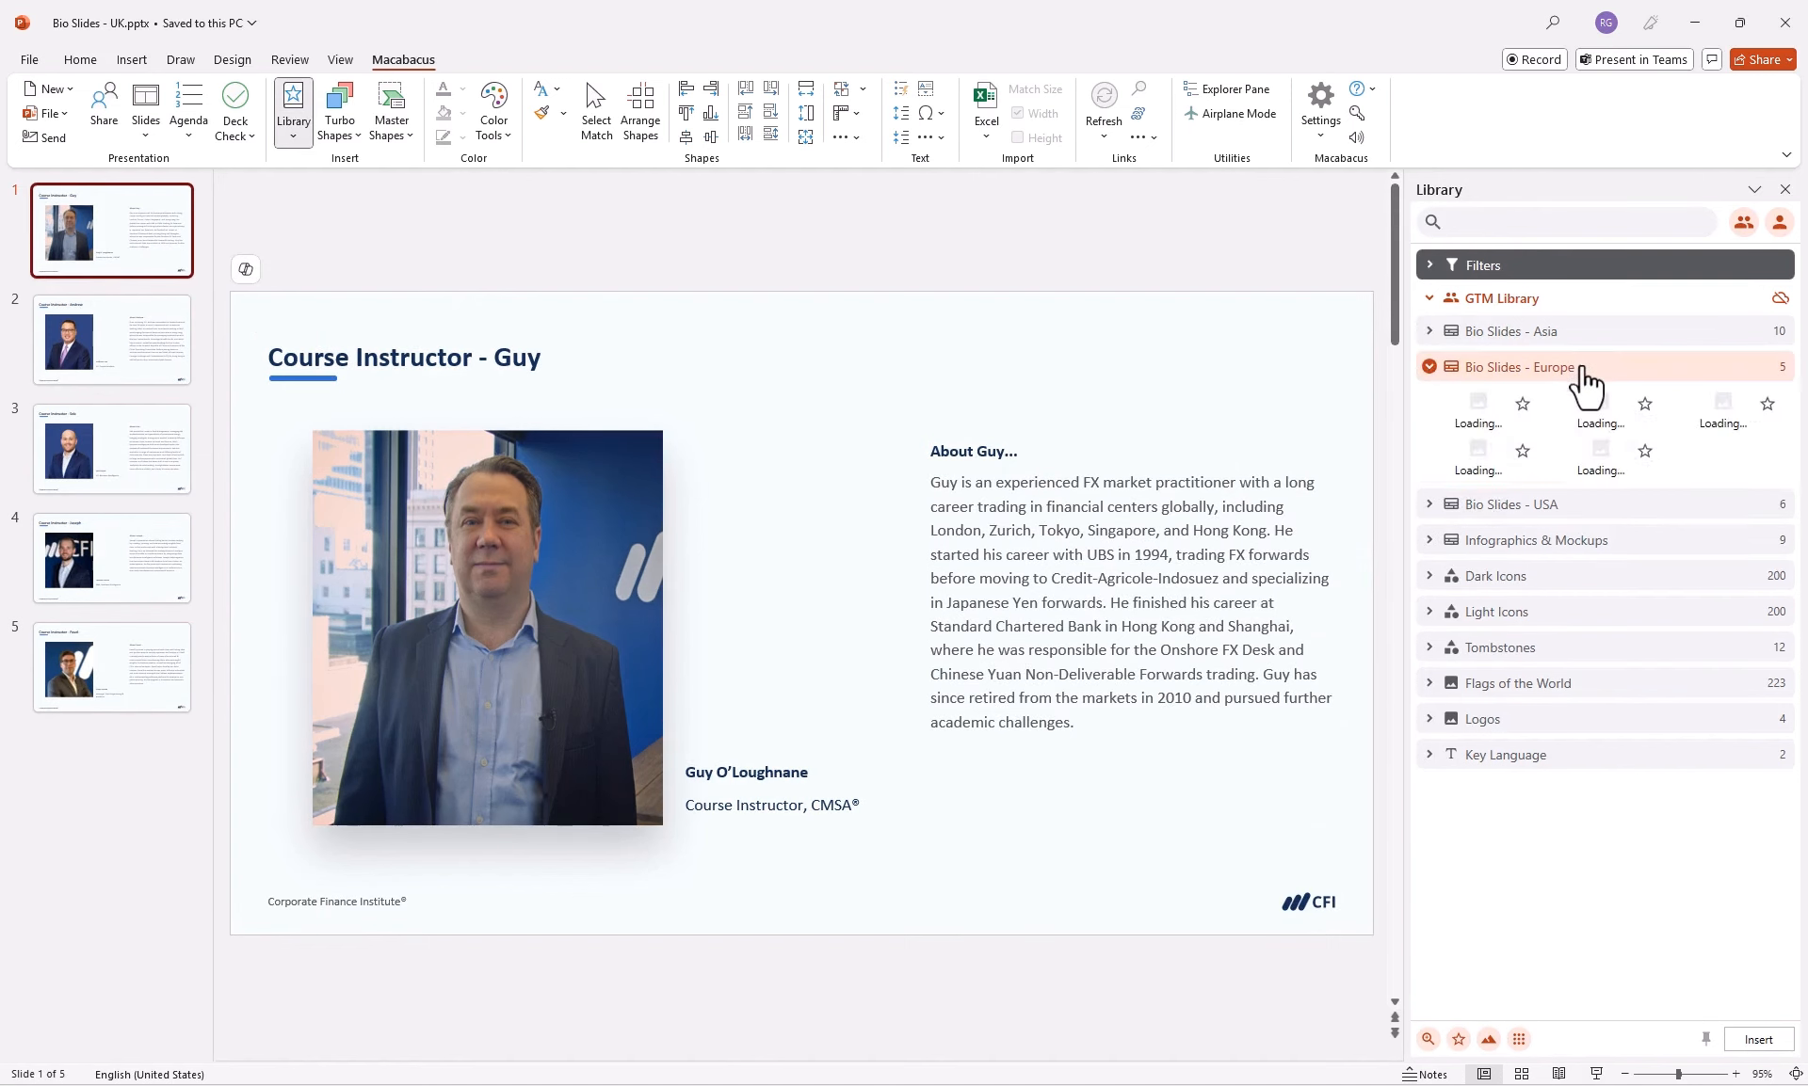
mouse_move(1497, 442)
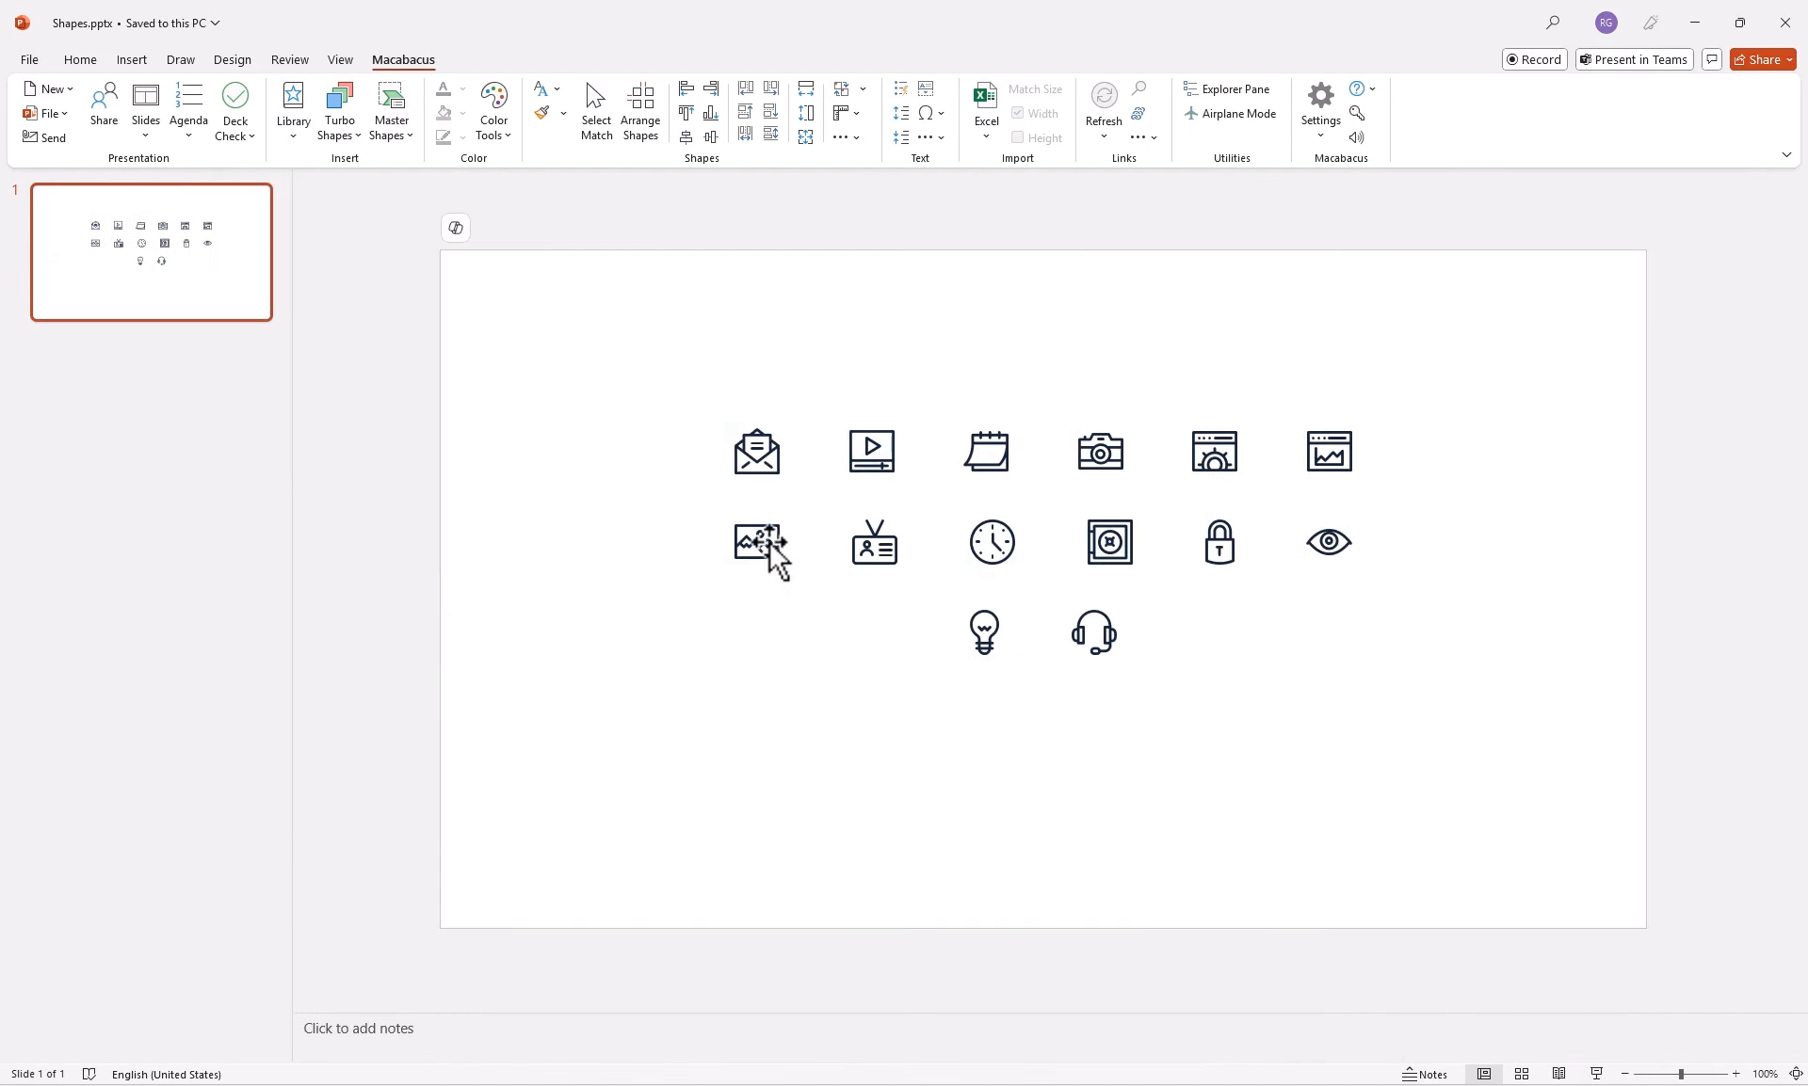
Check the names assigned to the slide's icons in the list of slide objects, then clear the selection.
click(771, 557)
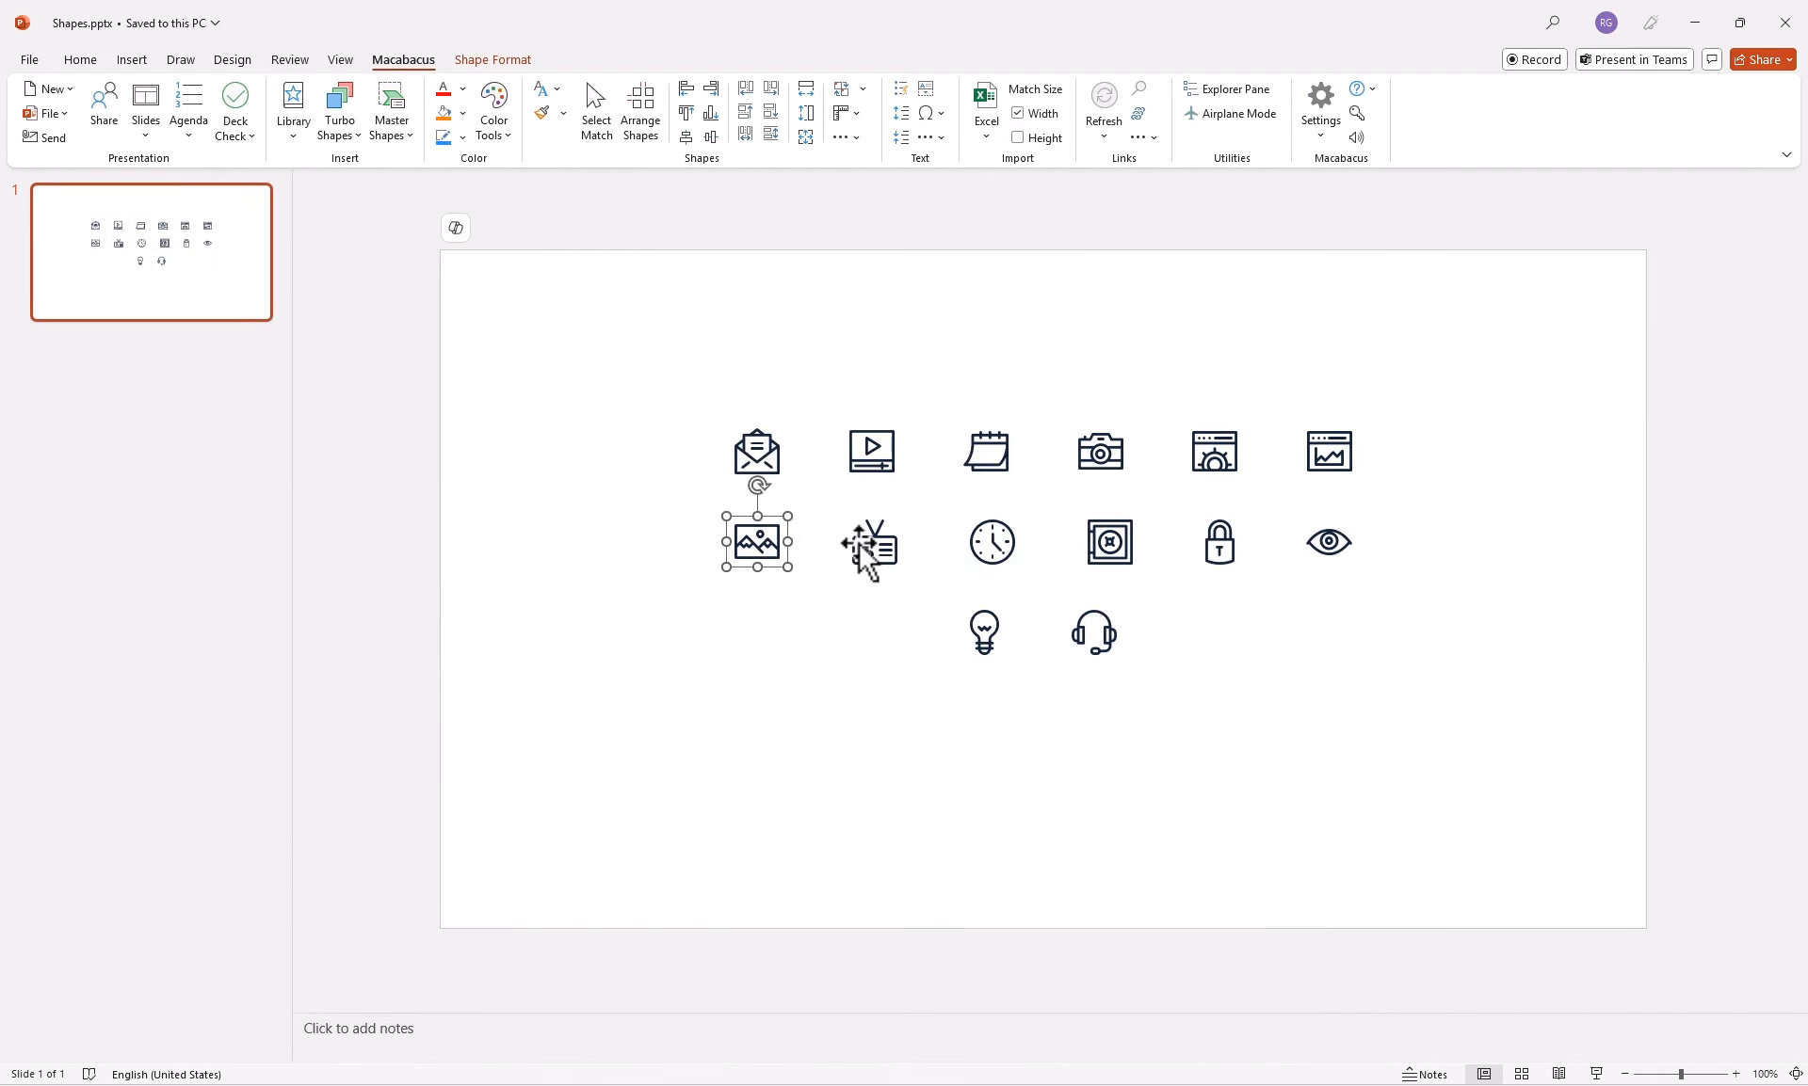
click(802, 670)
key(alt+F10)
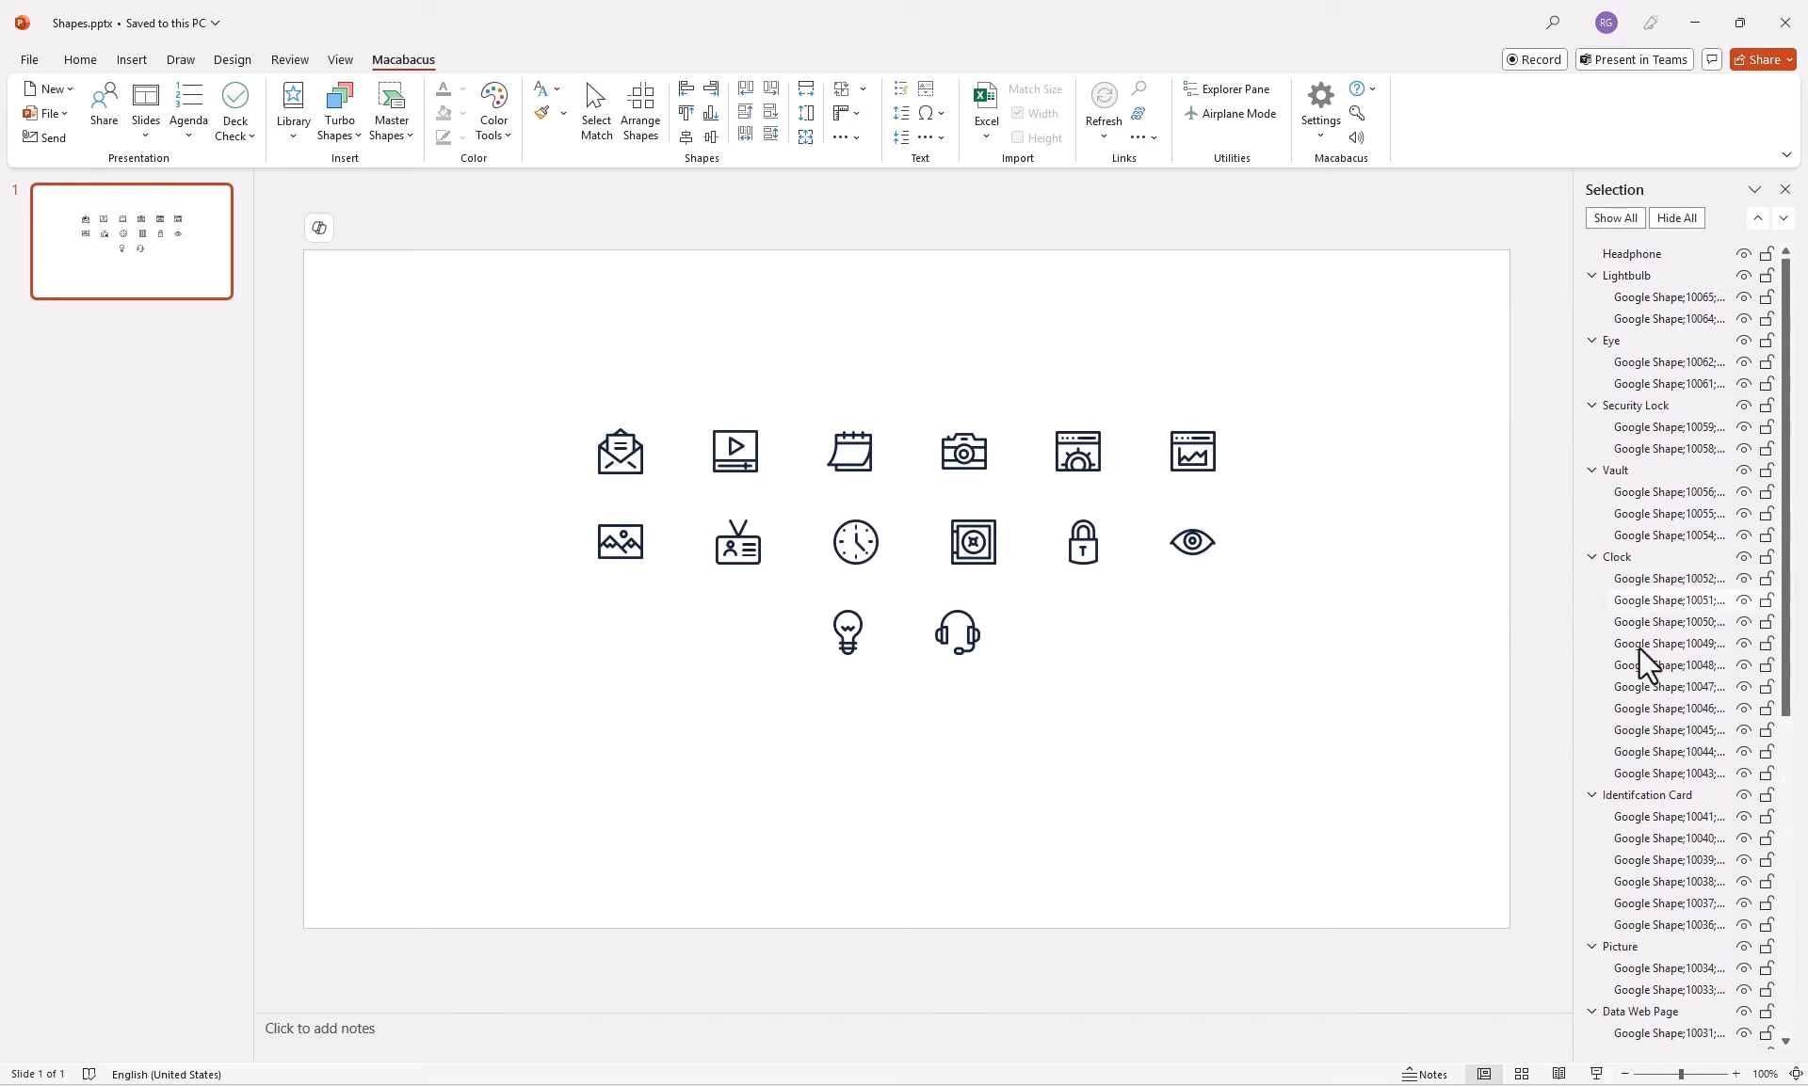
drag(1572, 593, 1526, 605)
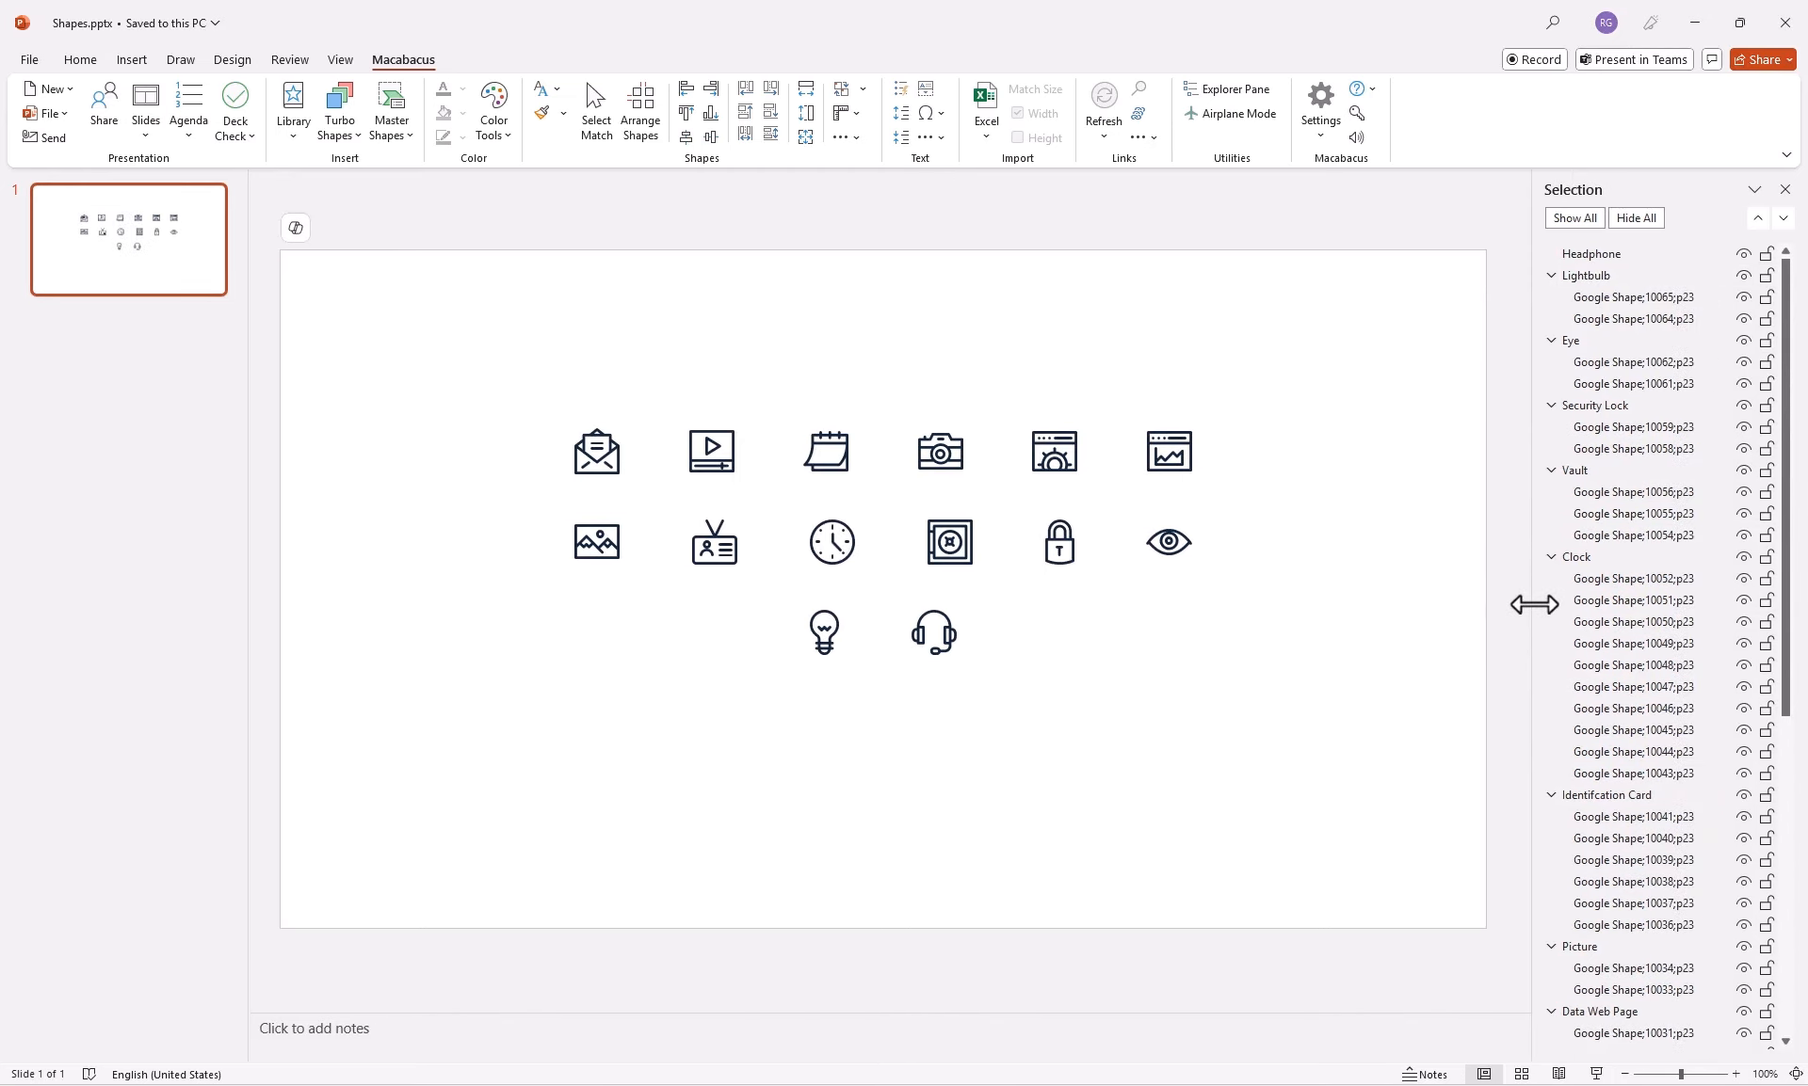
click(1627, 276)
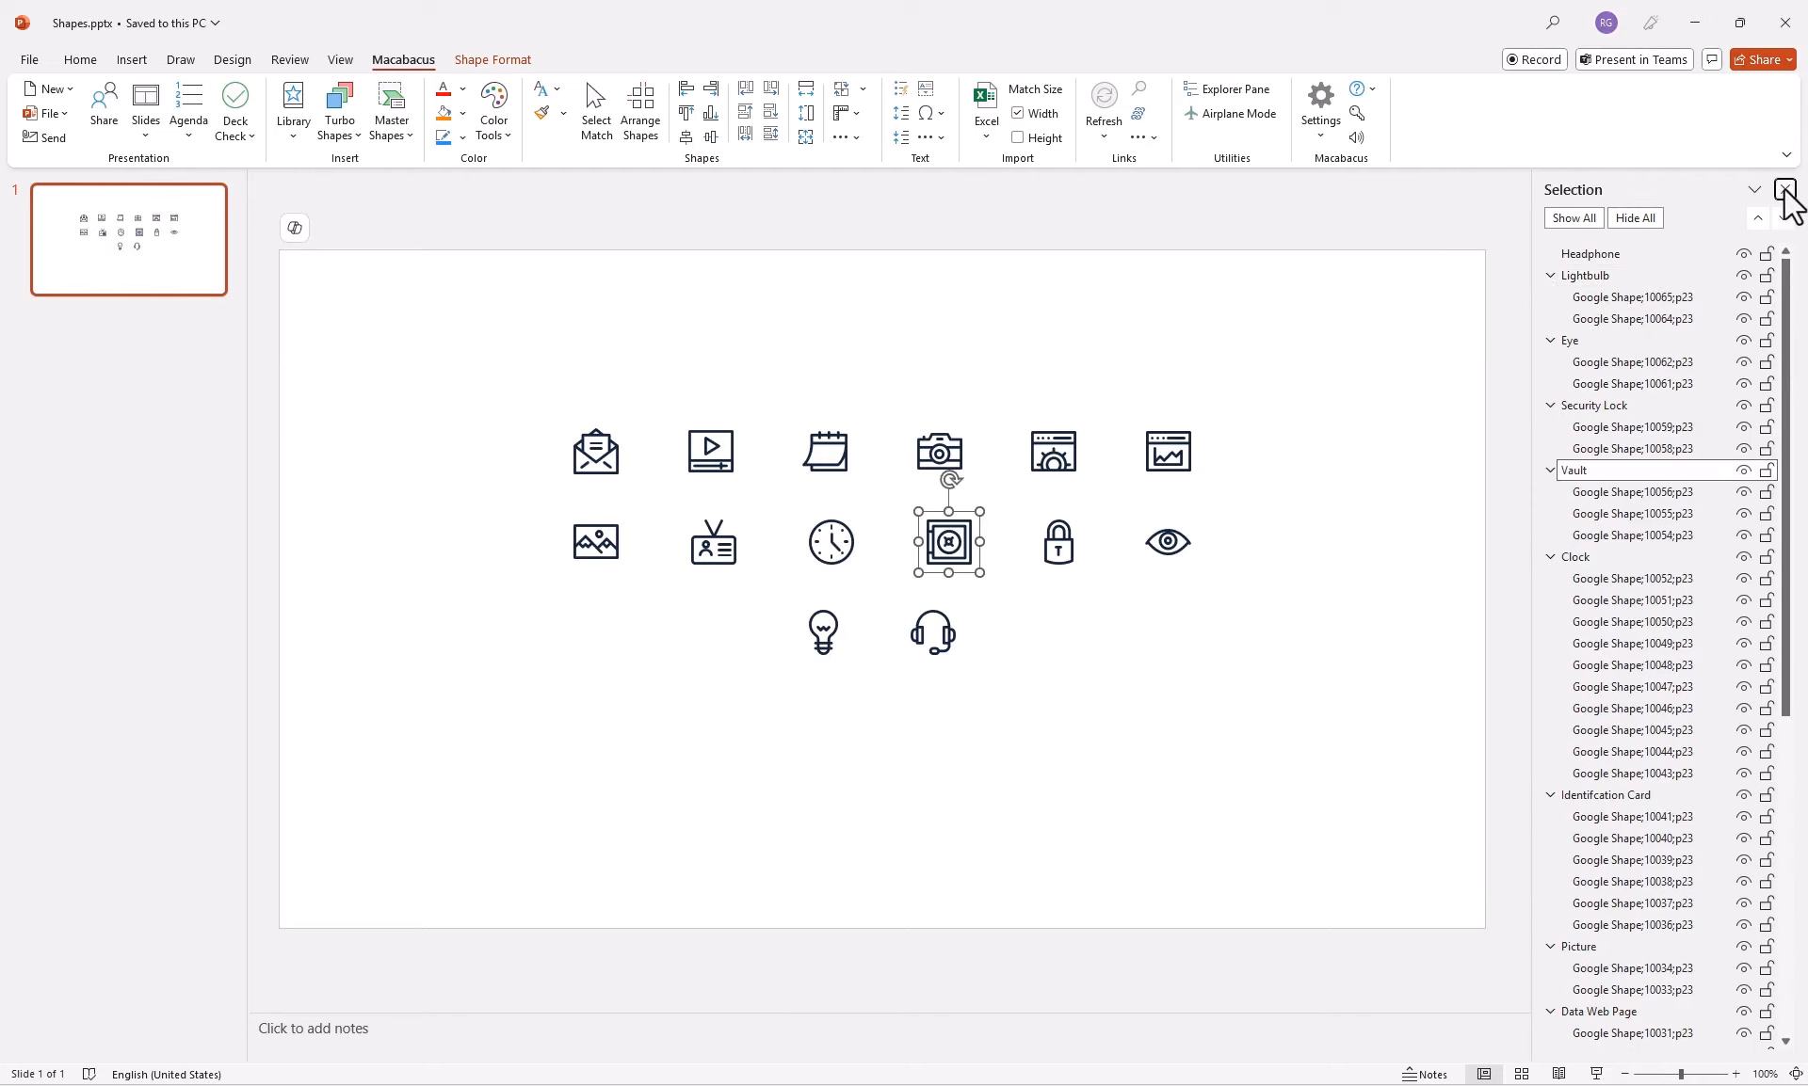
click(1785, 190)
click(1376, 362)
In the Library Manager, add a new group named M&A Icons to the Shapes category of the GTM Library.
click(1327, 134)
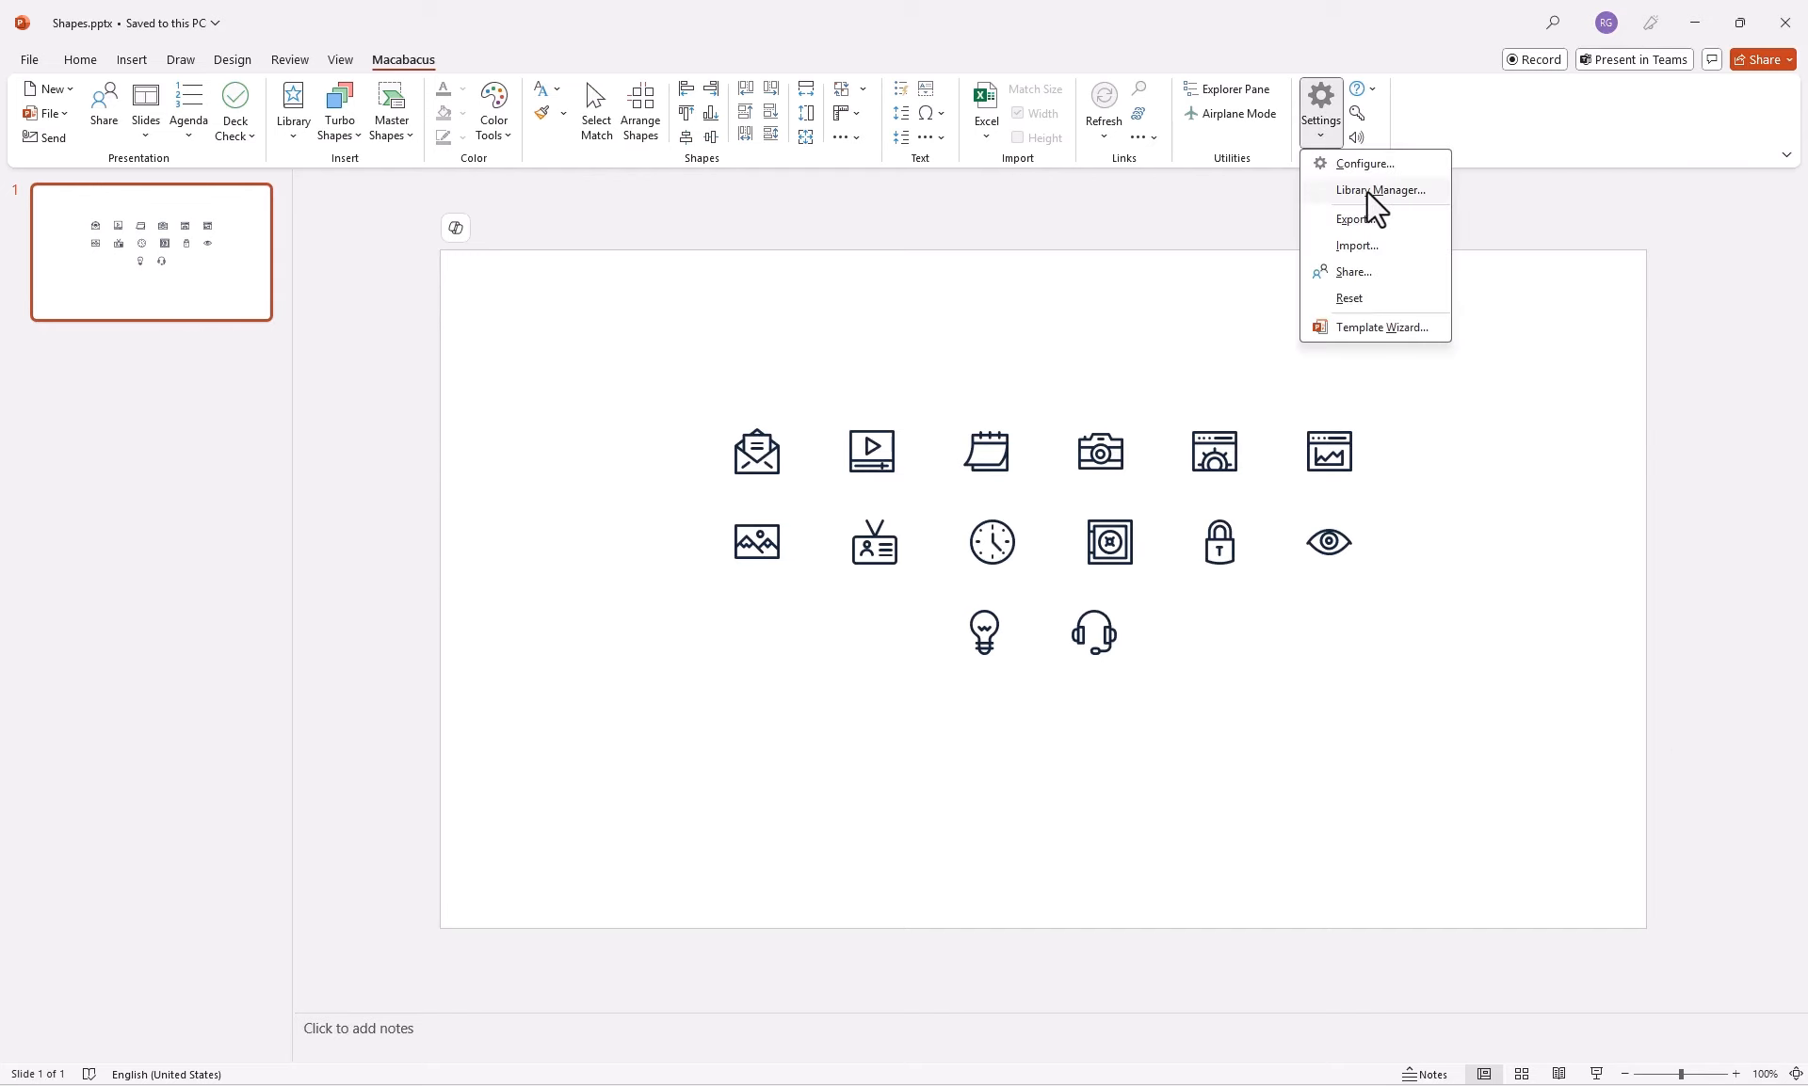
click(1369, 191)
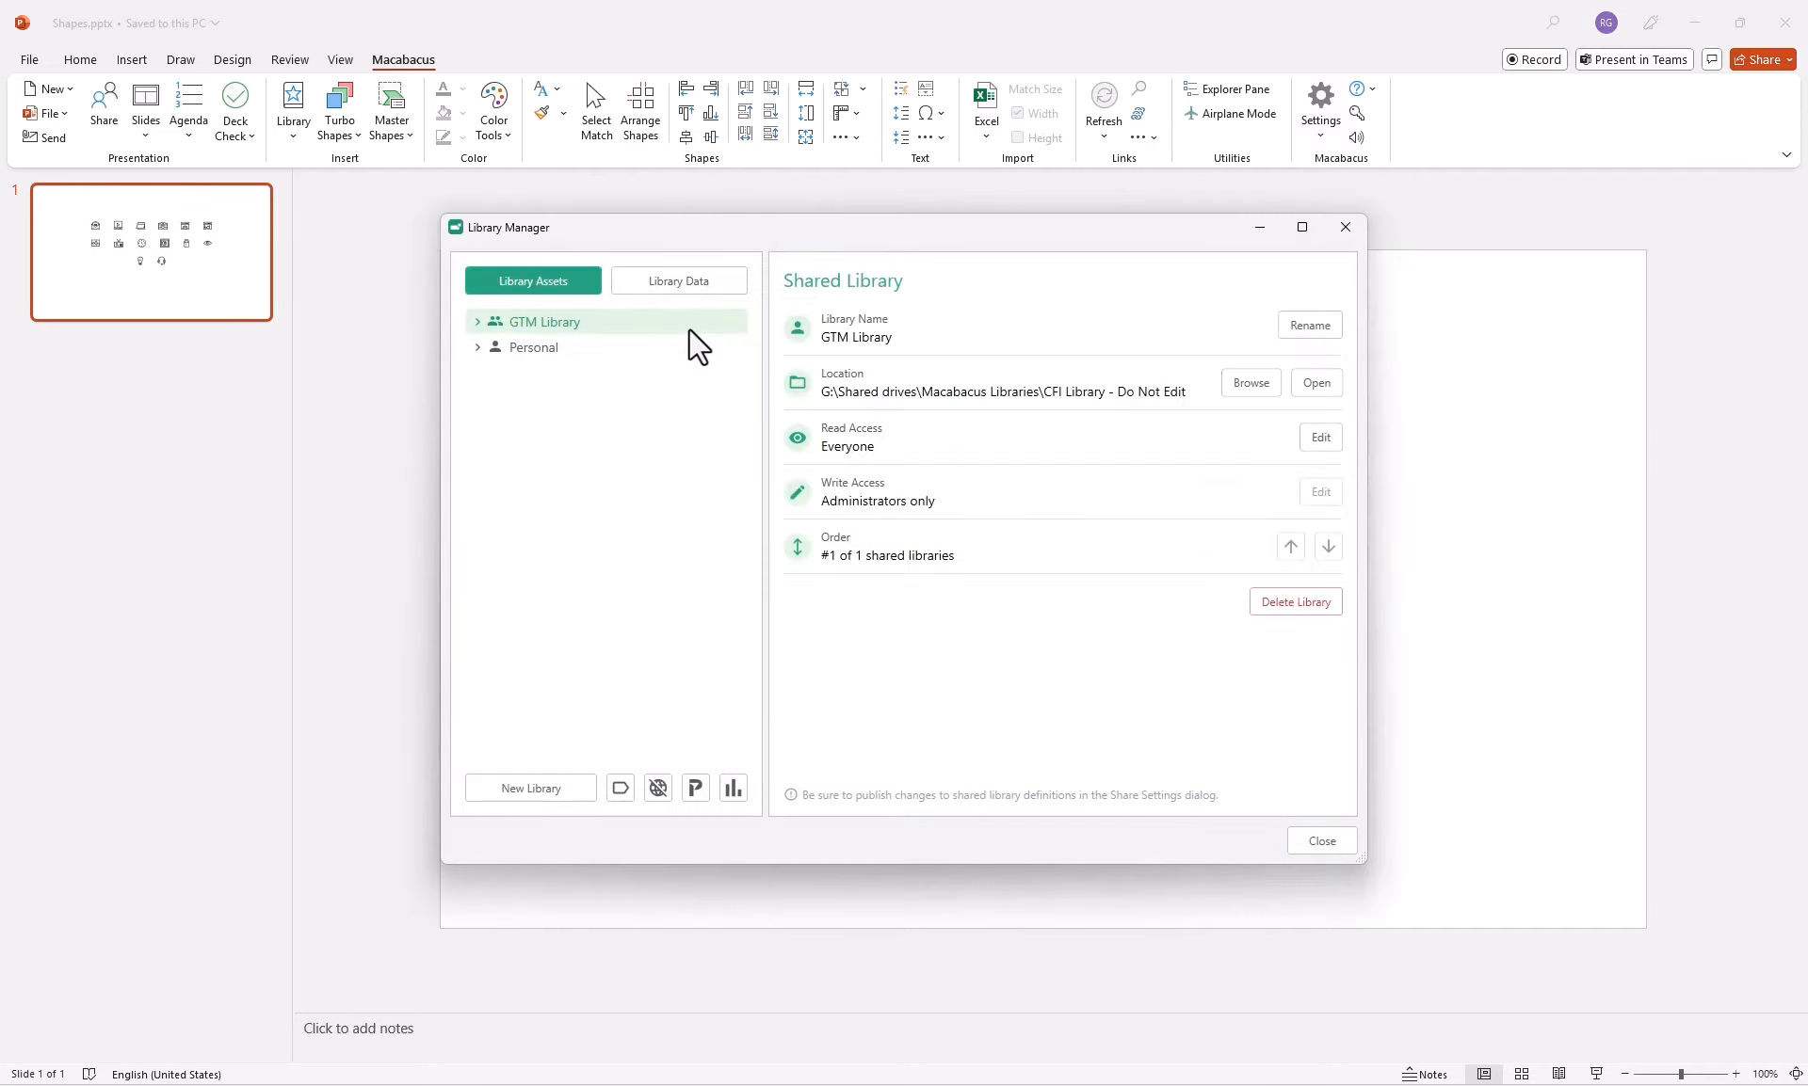
key(Right)
key(Down)
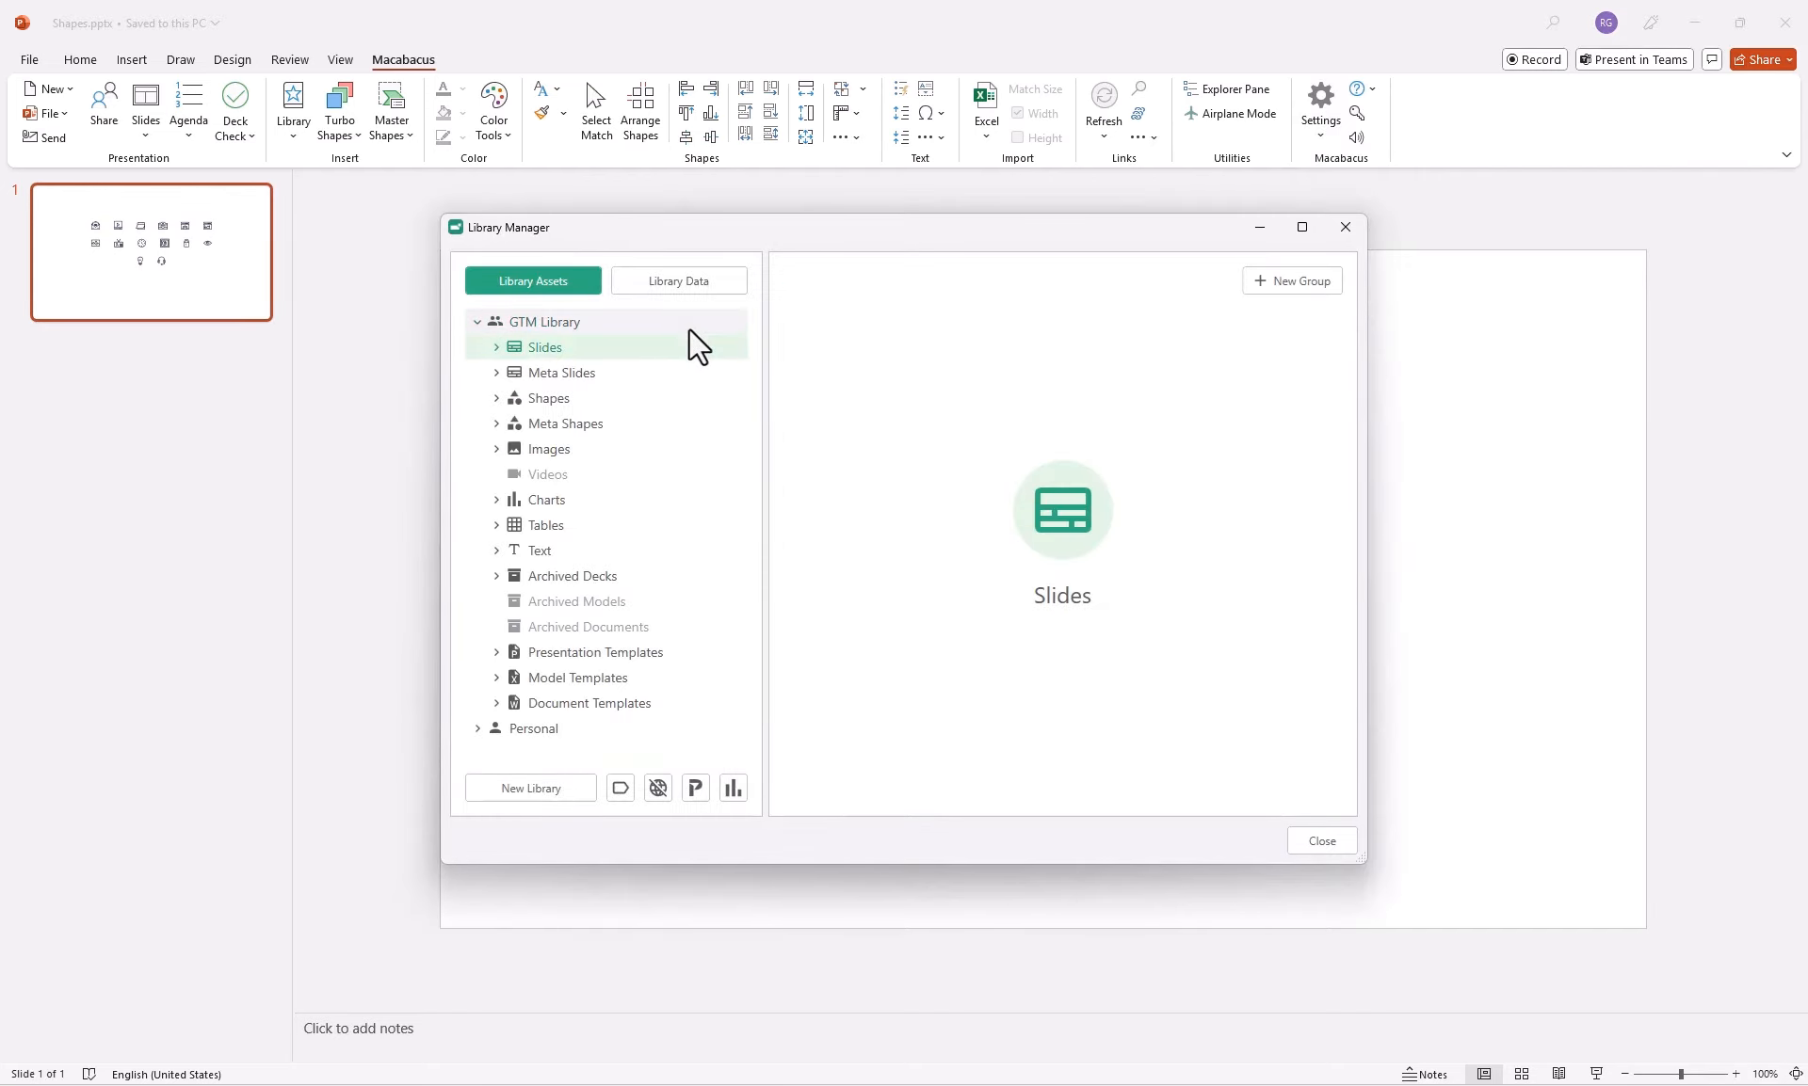
key(Down)
key(Down)
key(Right)
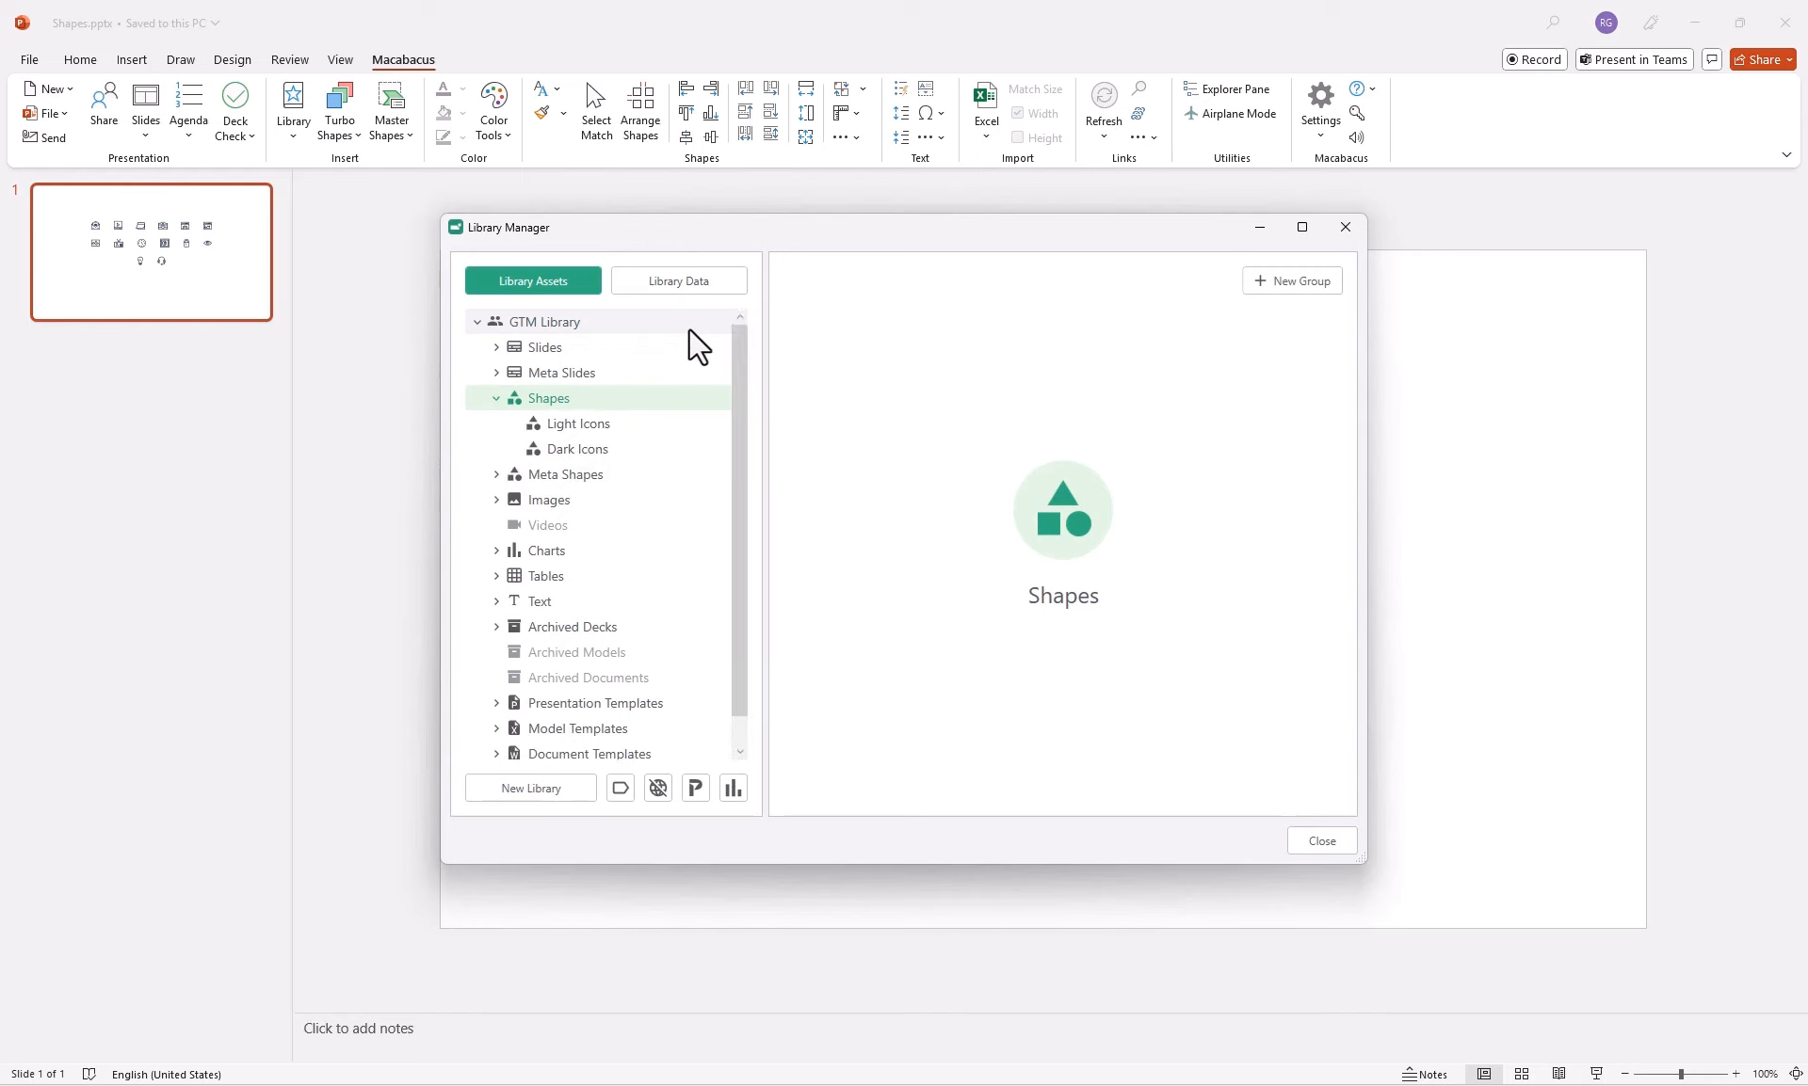
key(Left)
key(Right)
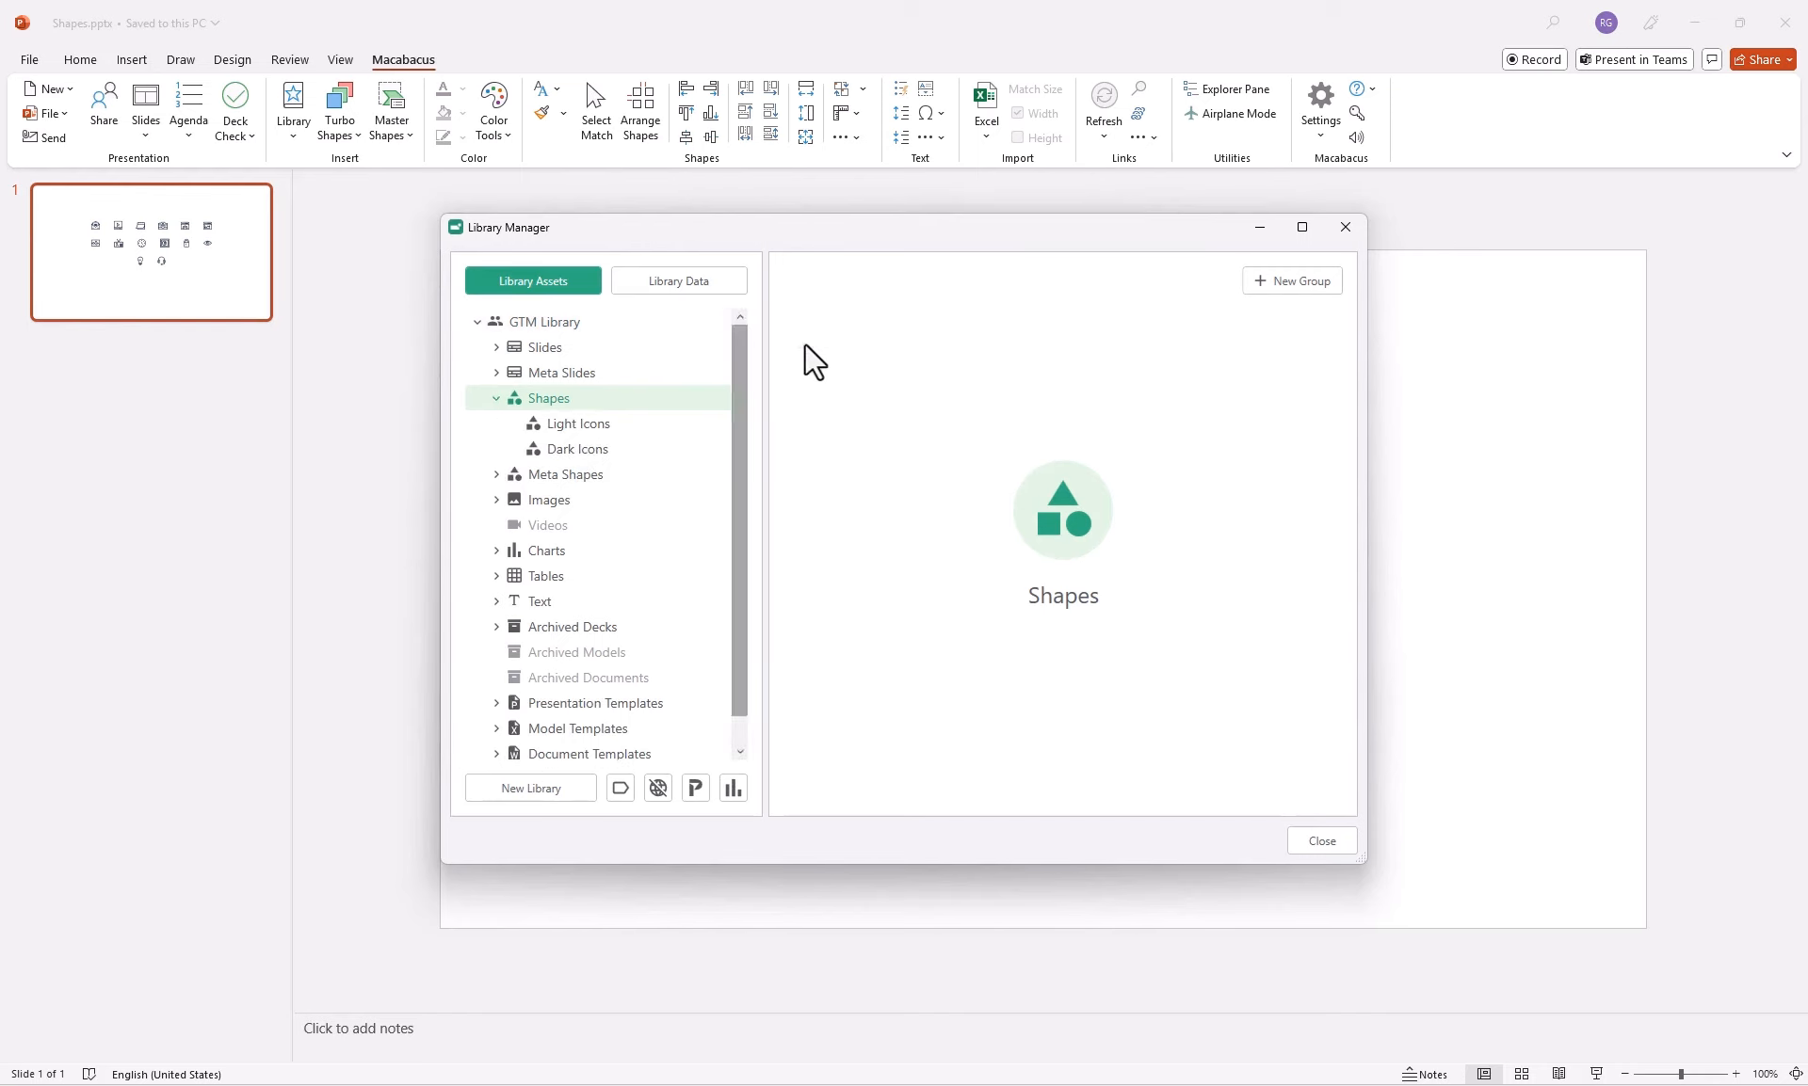
click(1290, 286)
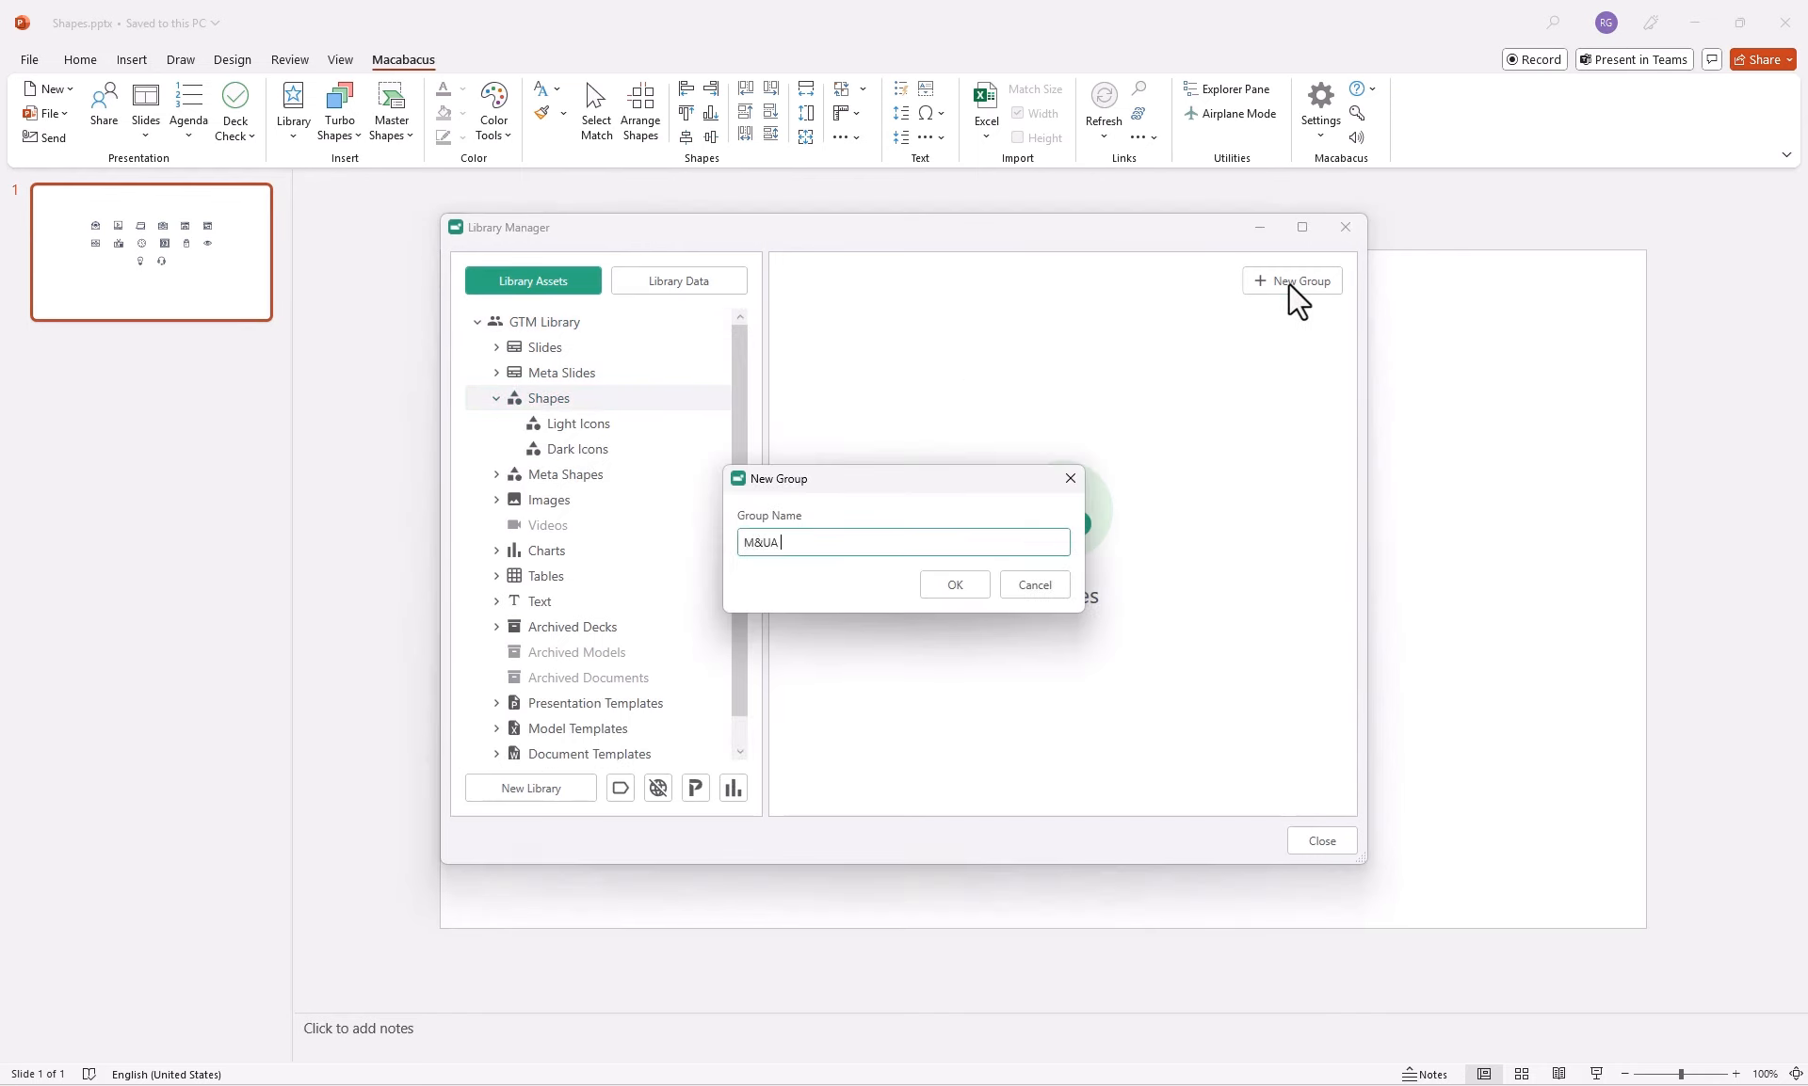
text(M&A Icons)
key(Return)
click(962, 591)
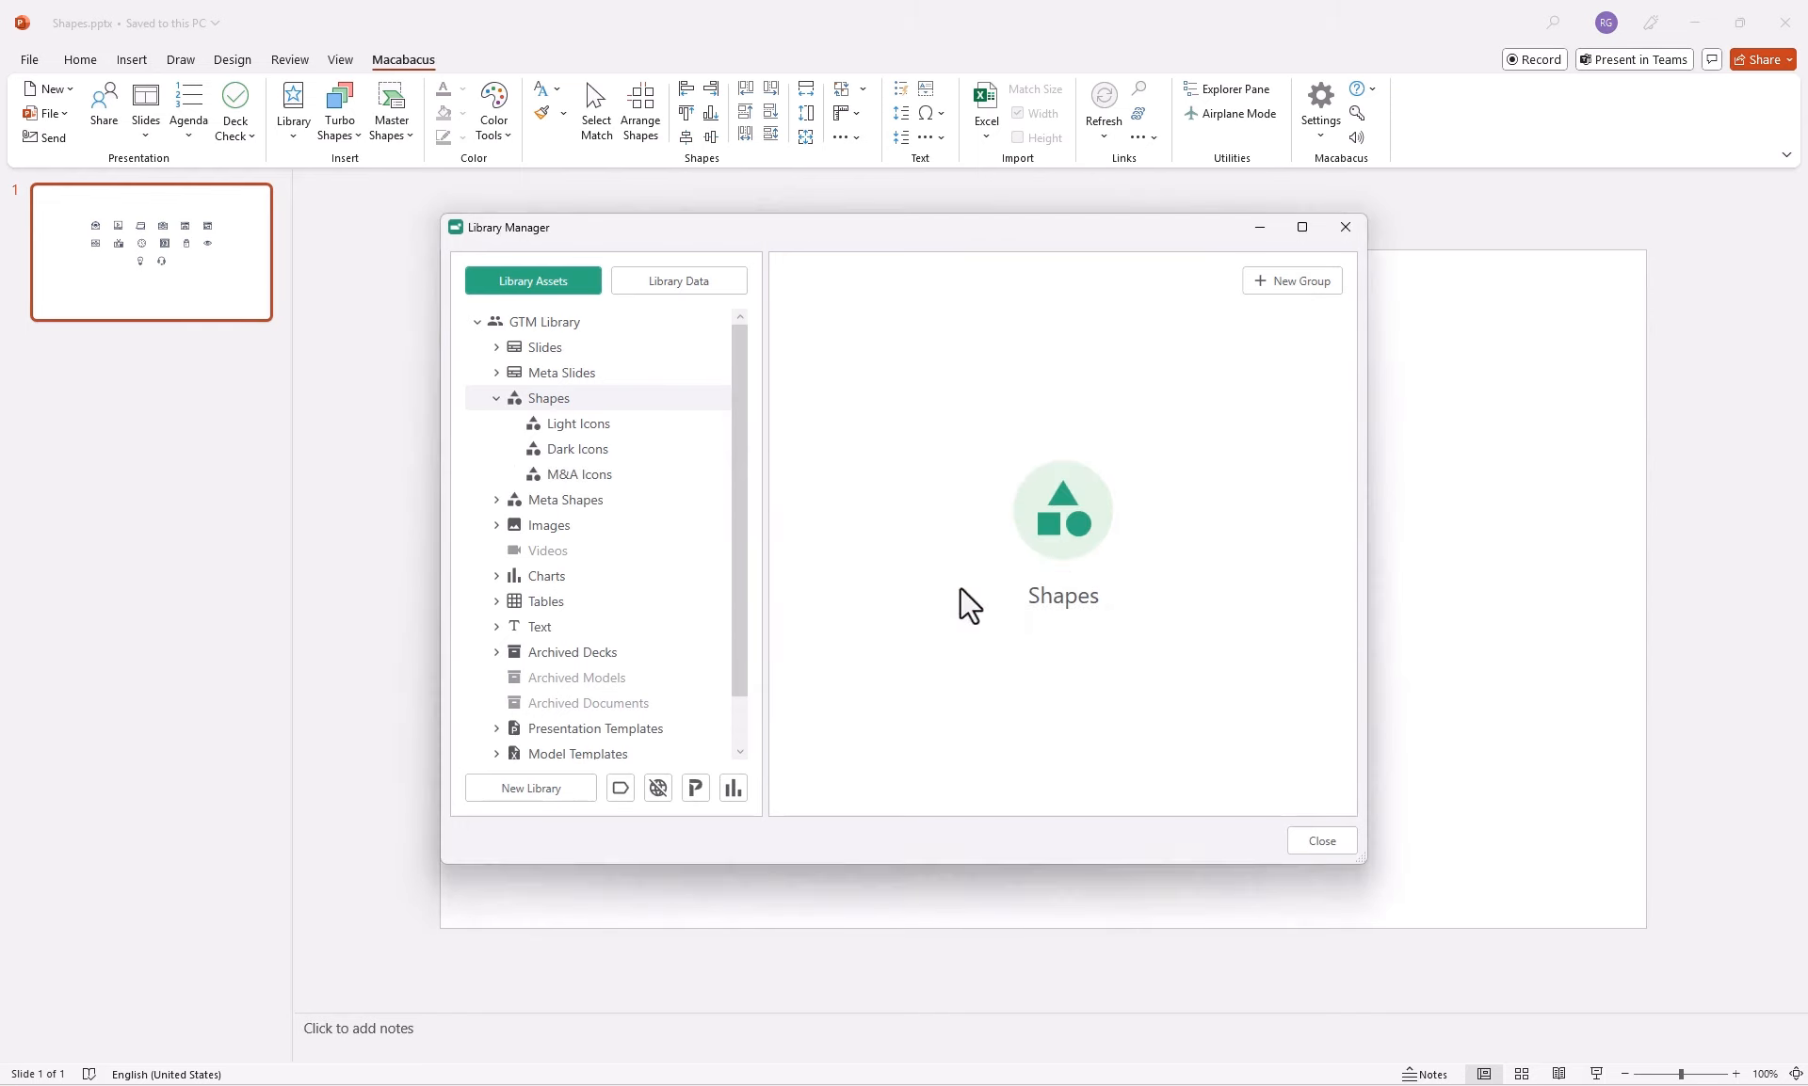
Publish all shapes in this presentation to the M&A Icons group.
click(543, 474)
click(1048, 792)
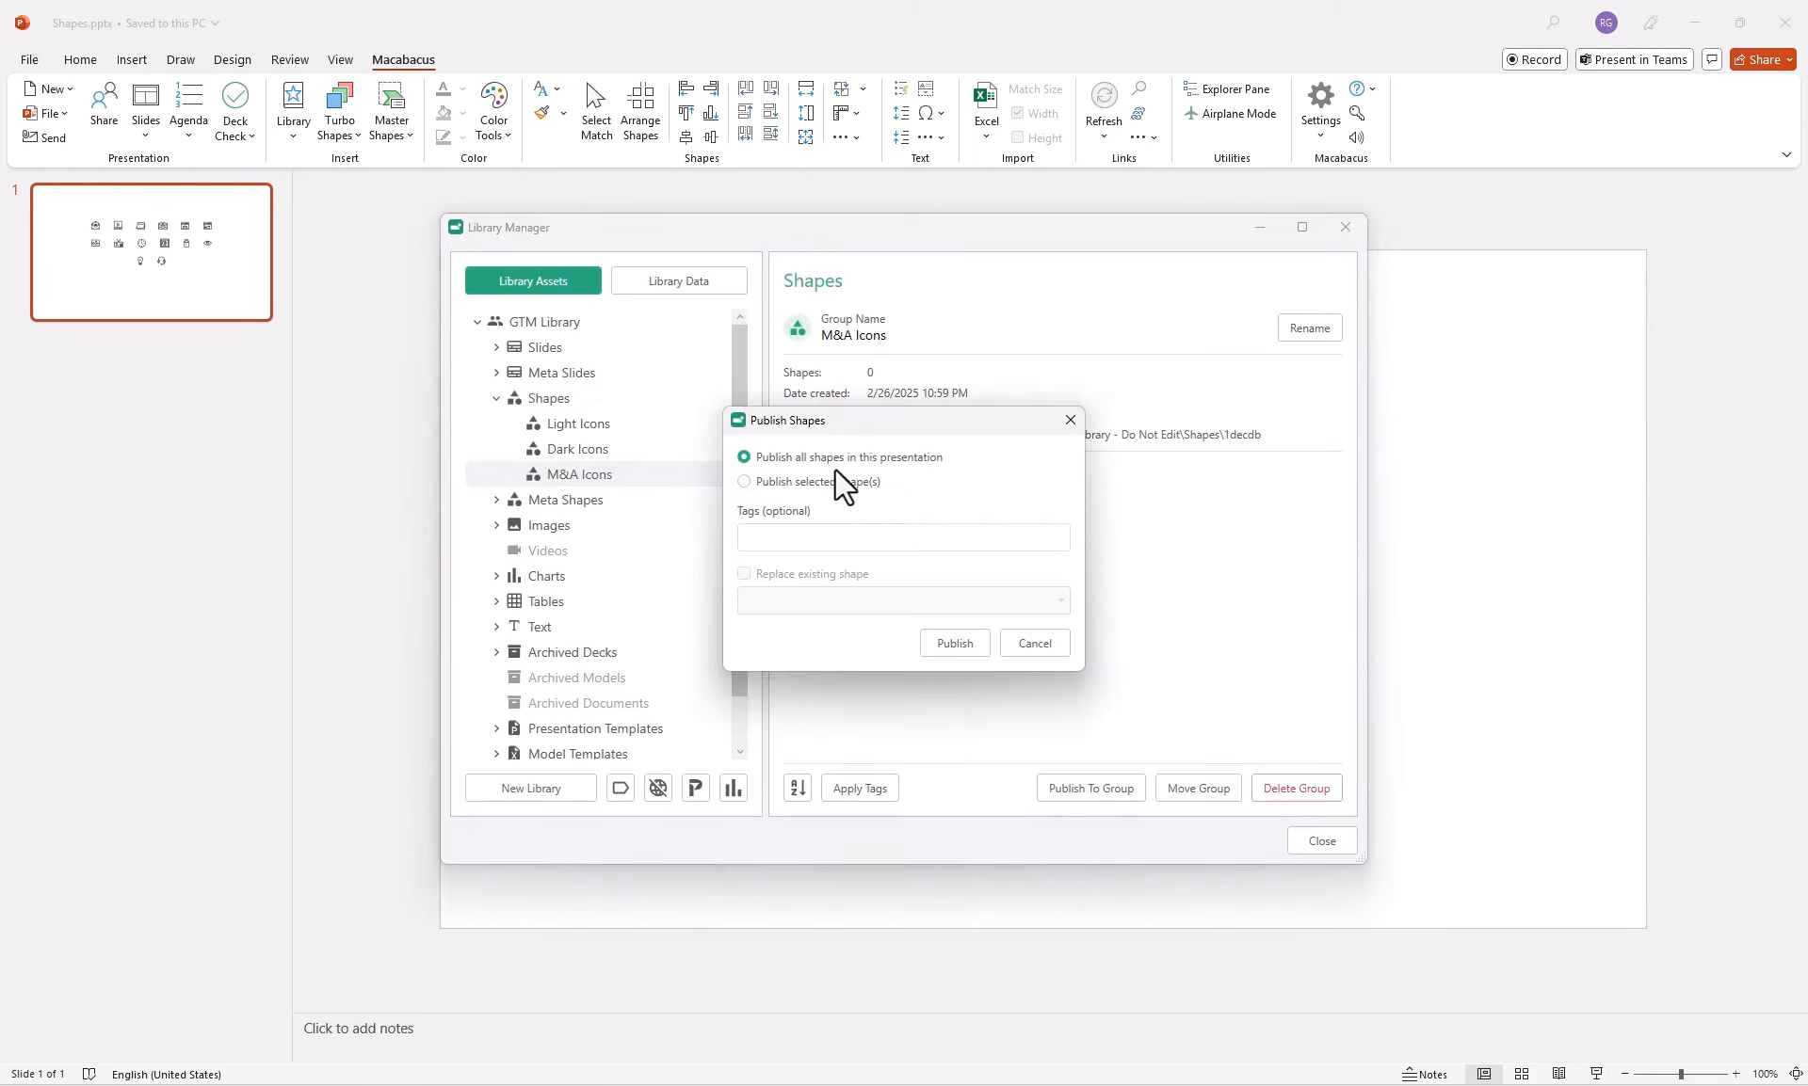
click(952, 642)
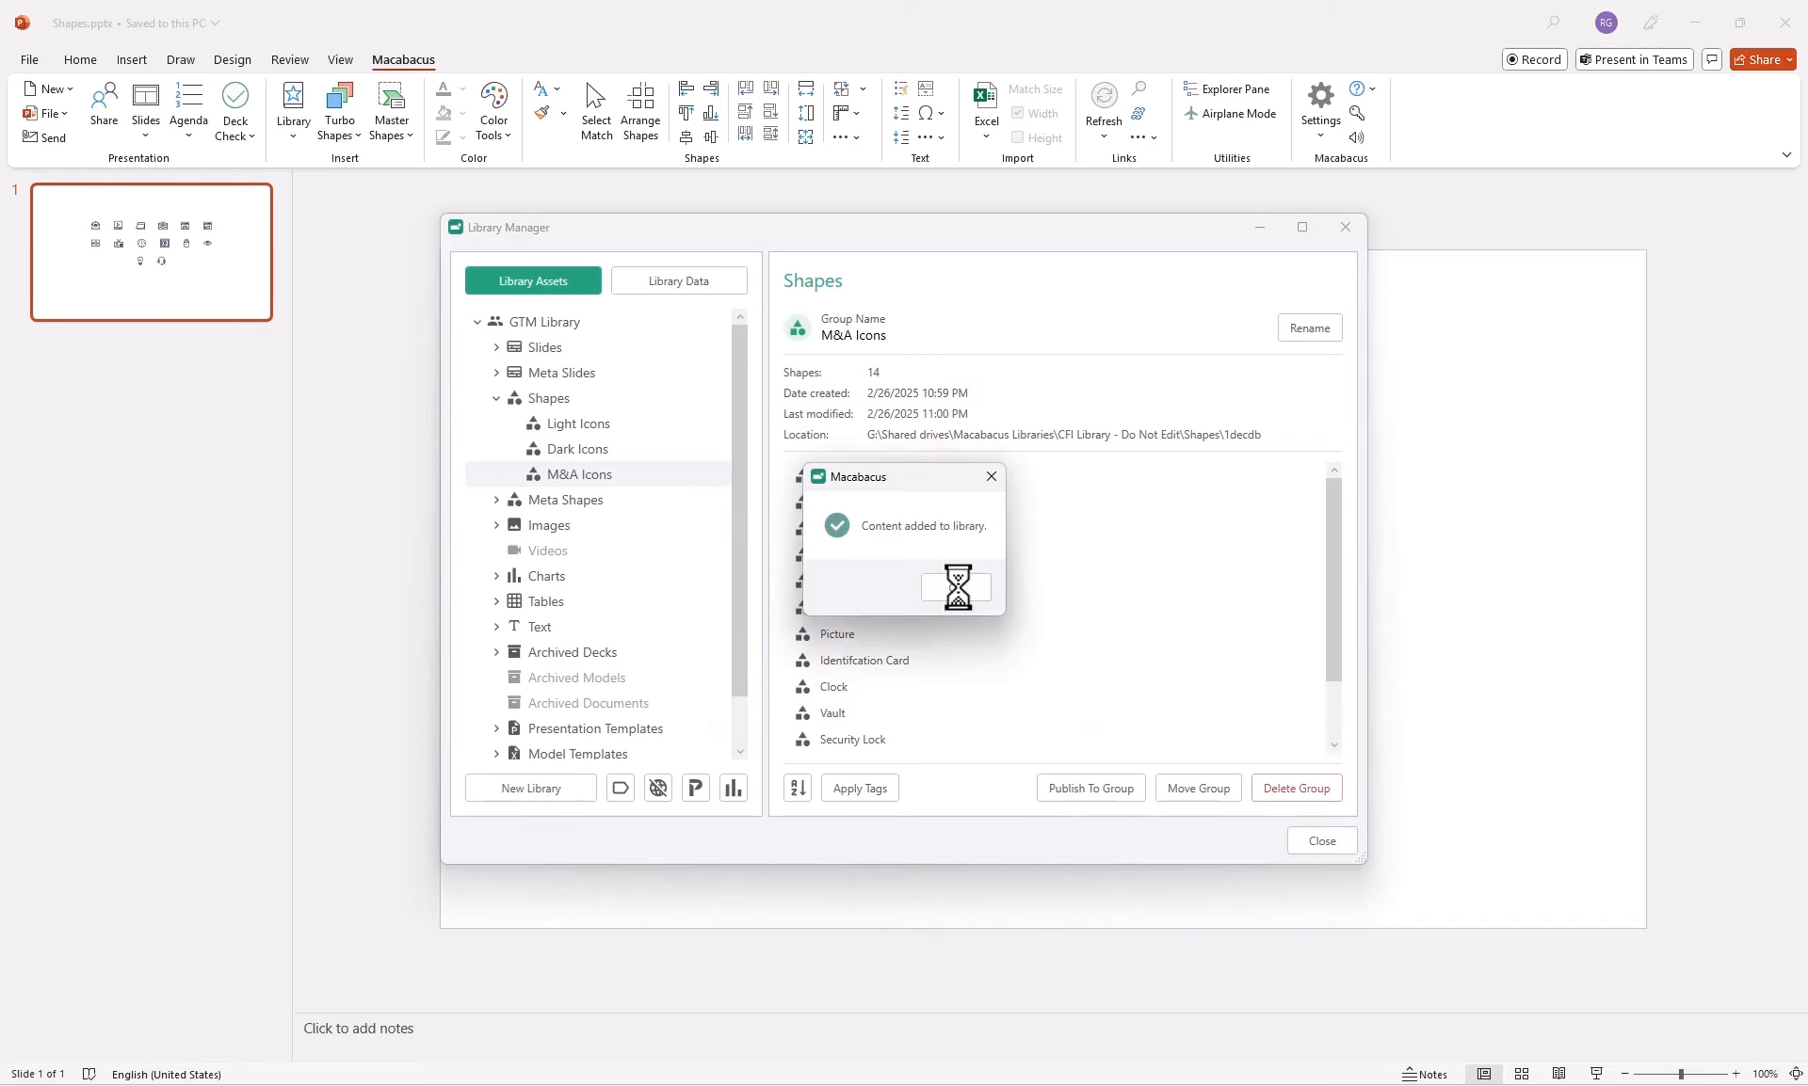
click(956, 587)
Preview the Mail and Video shapes in the M&A Icons group.
mouse_move(861, 485)
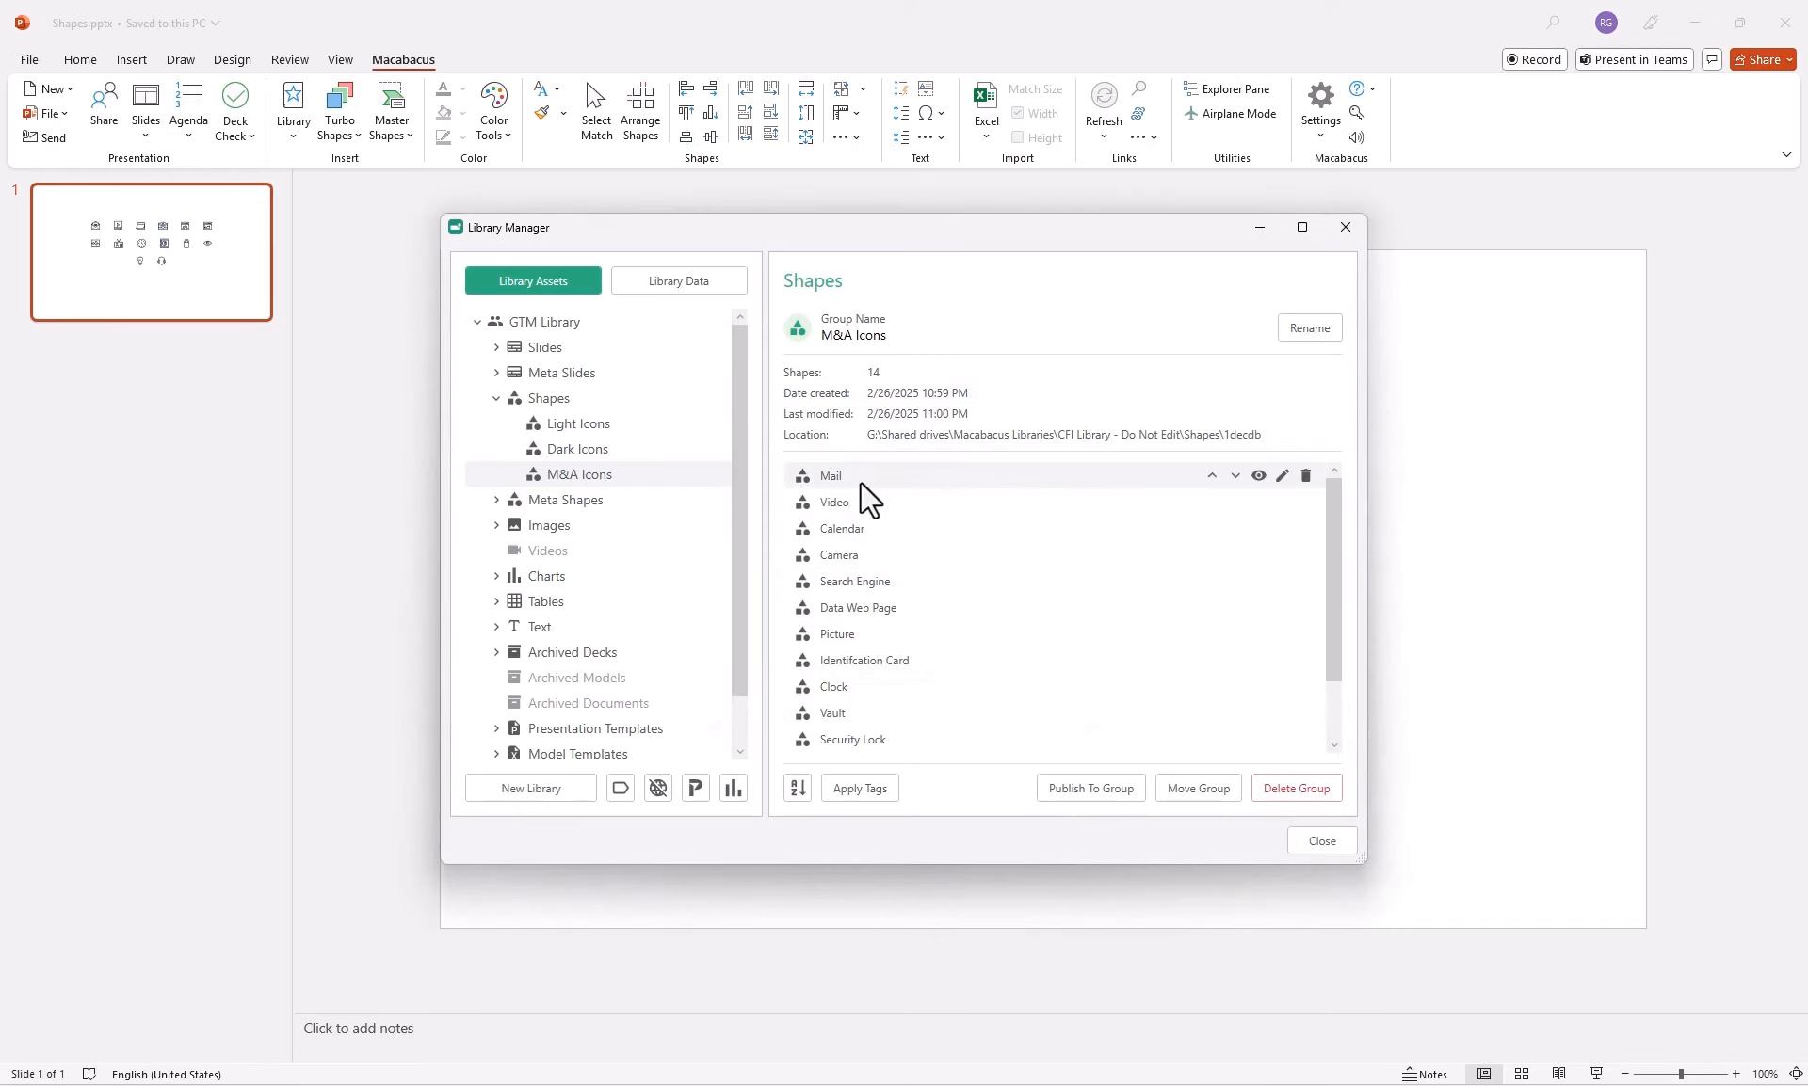
click(1258, 477)
click(1317, 488)
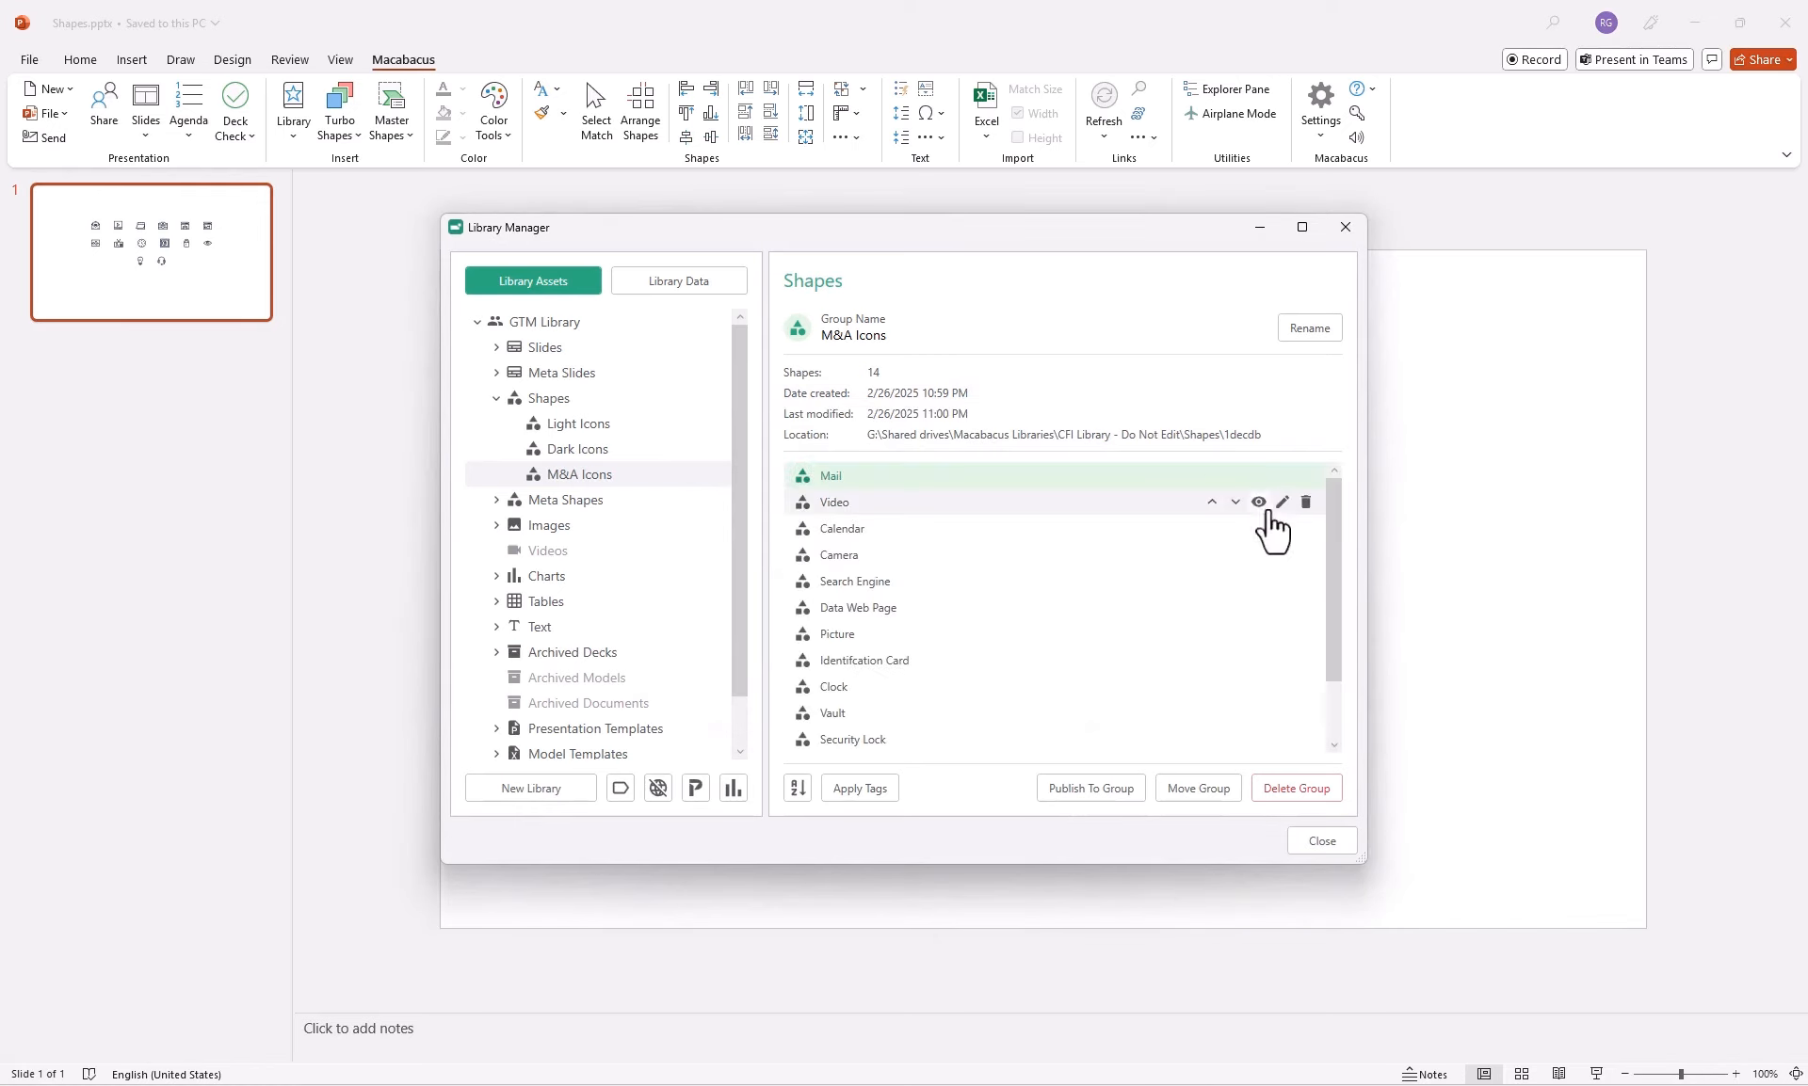
click(1258, 502)
click(1314, 490)
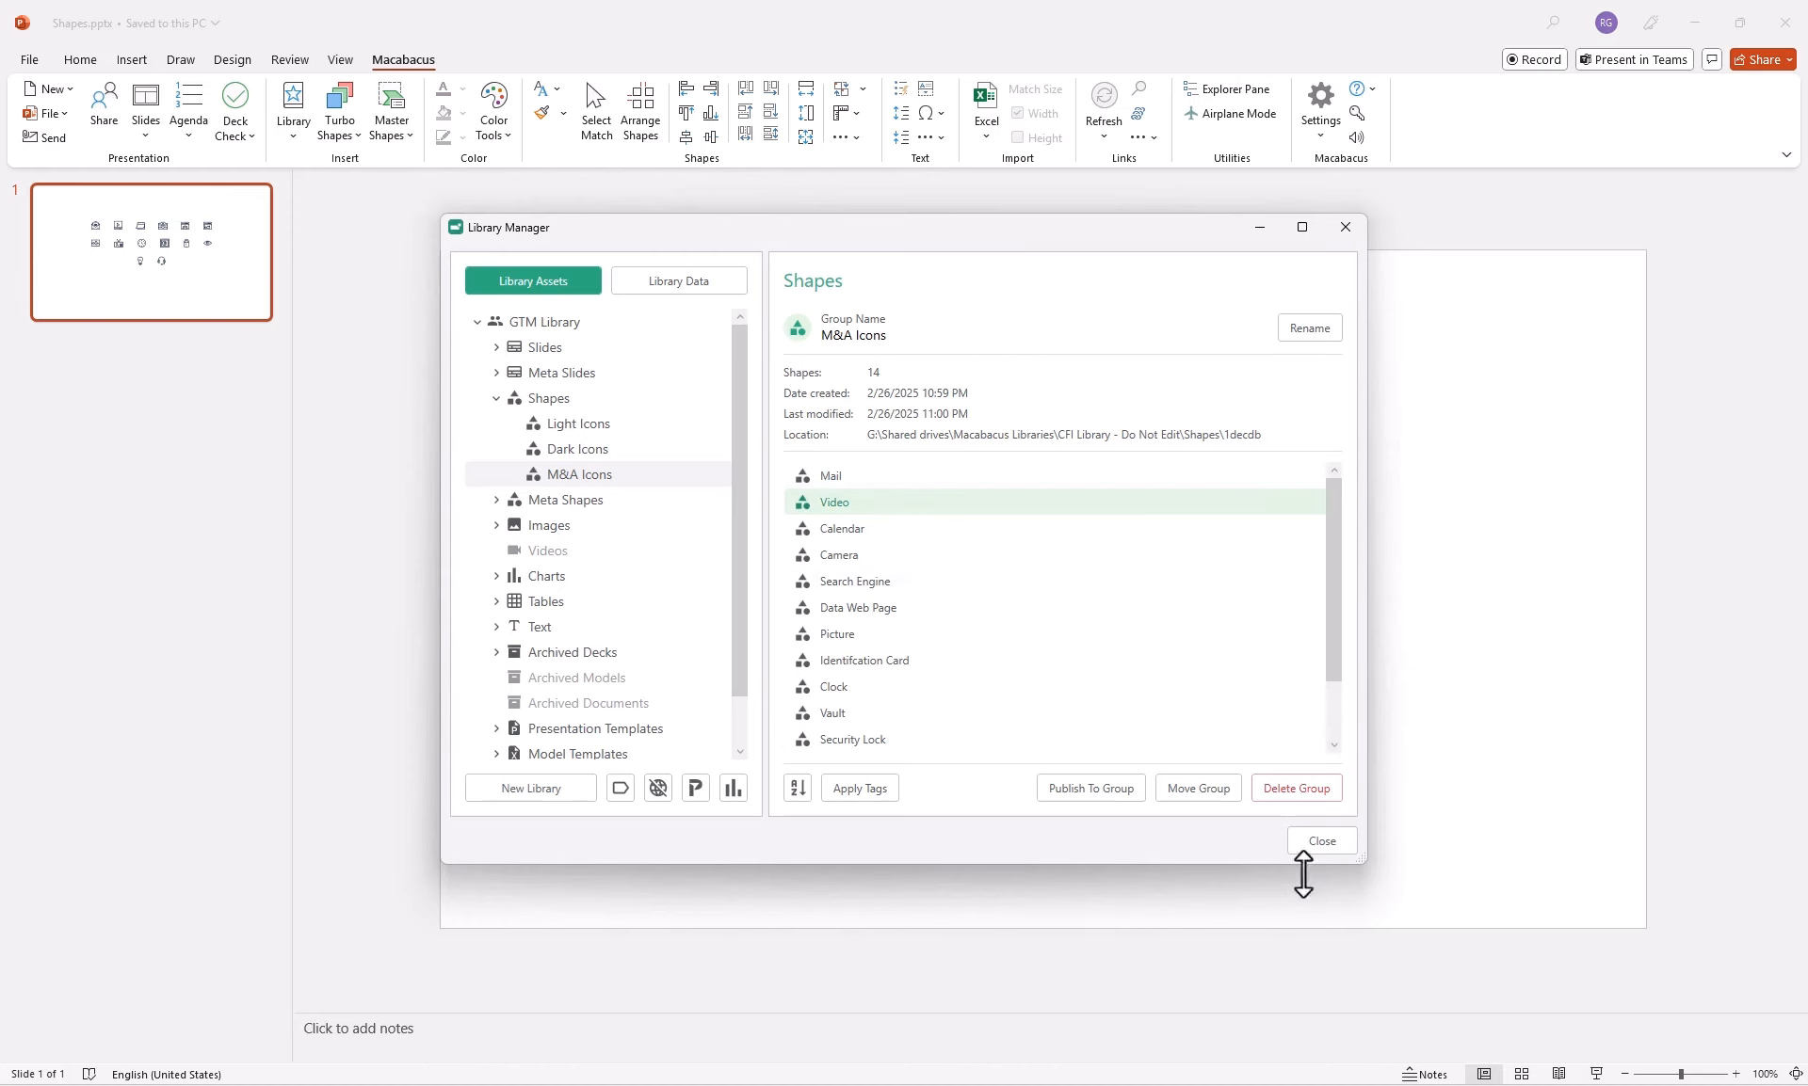
Close the Library Manager and display the M&A Icons group in the insertable content library.
click(1318, 841)
click(293, 111)
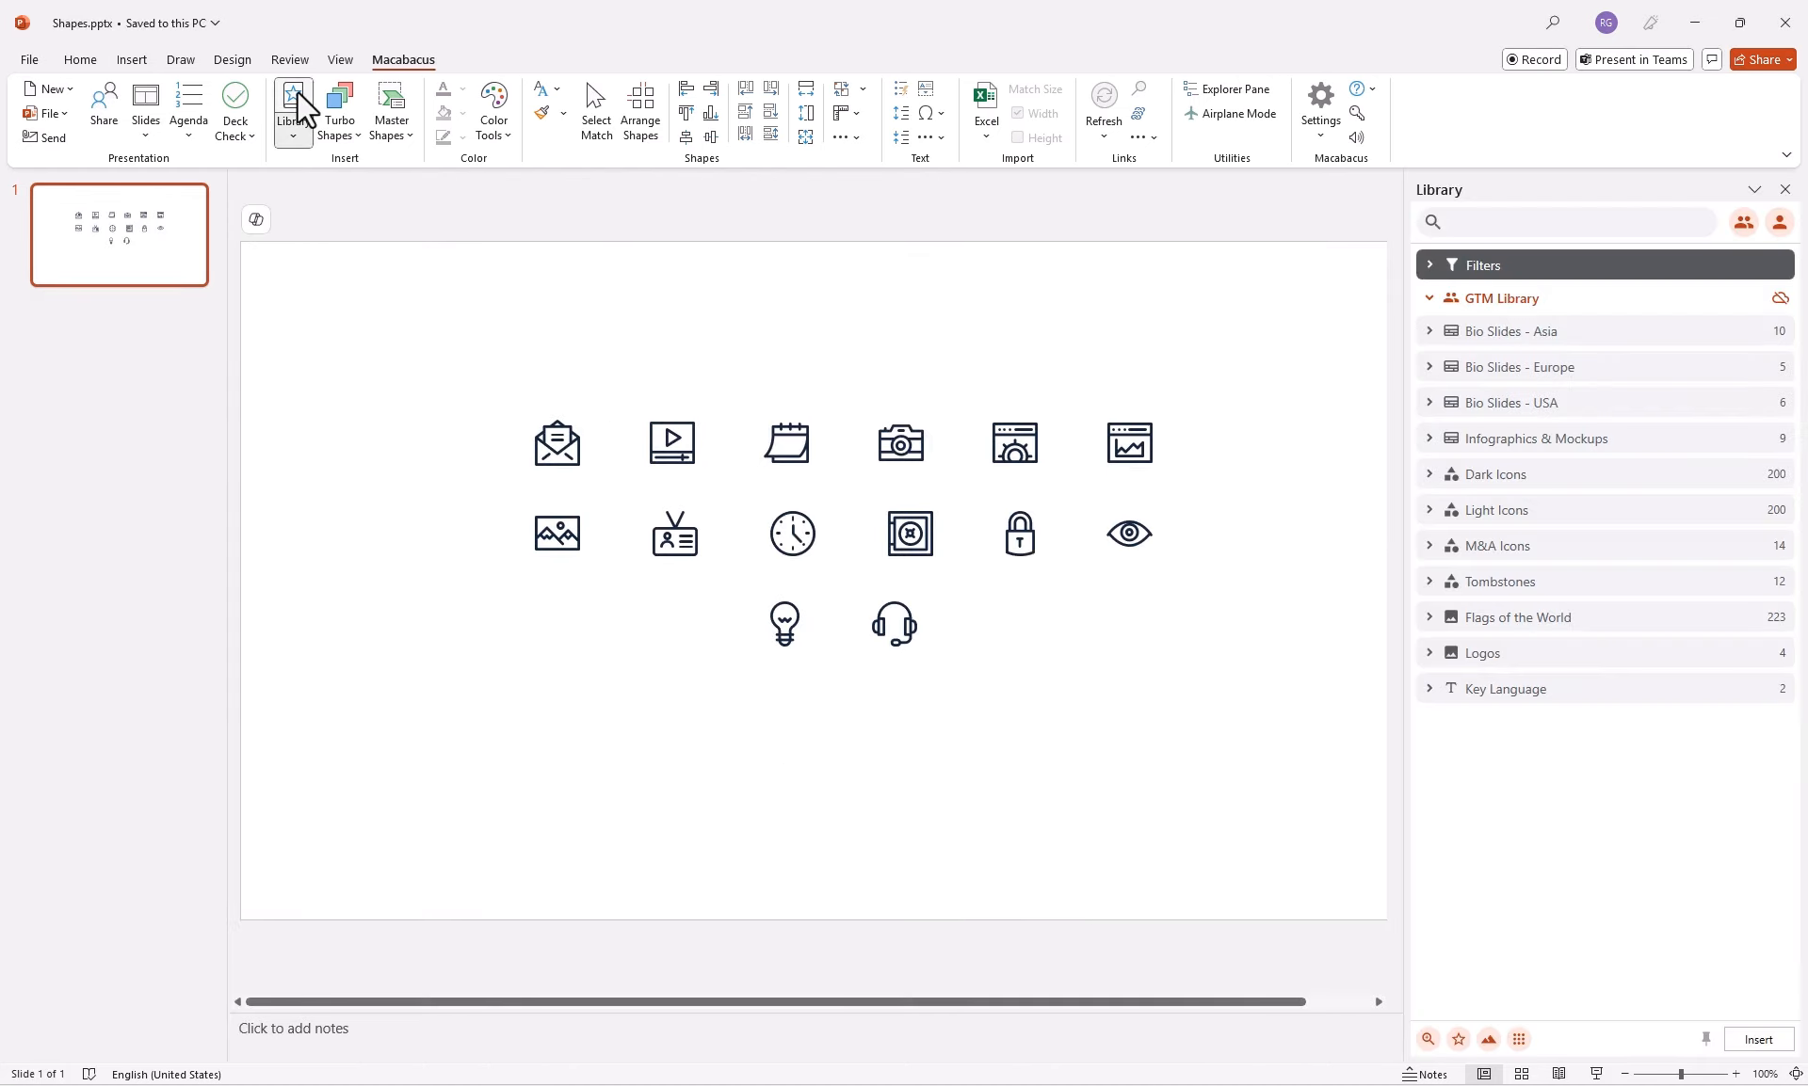
click(1549, 549)
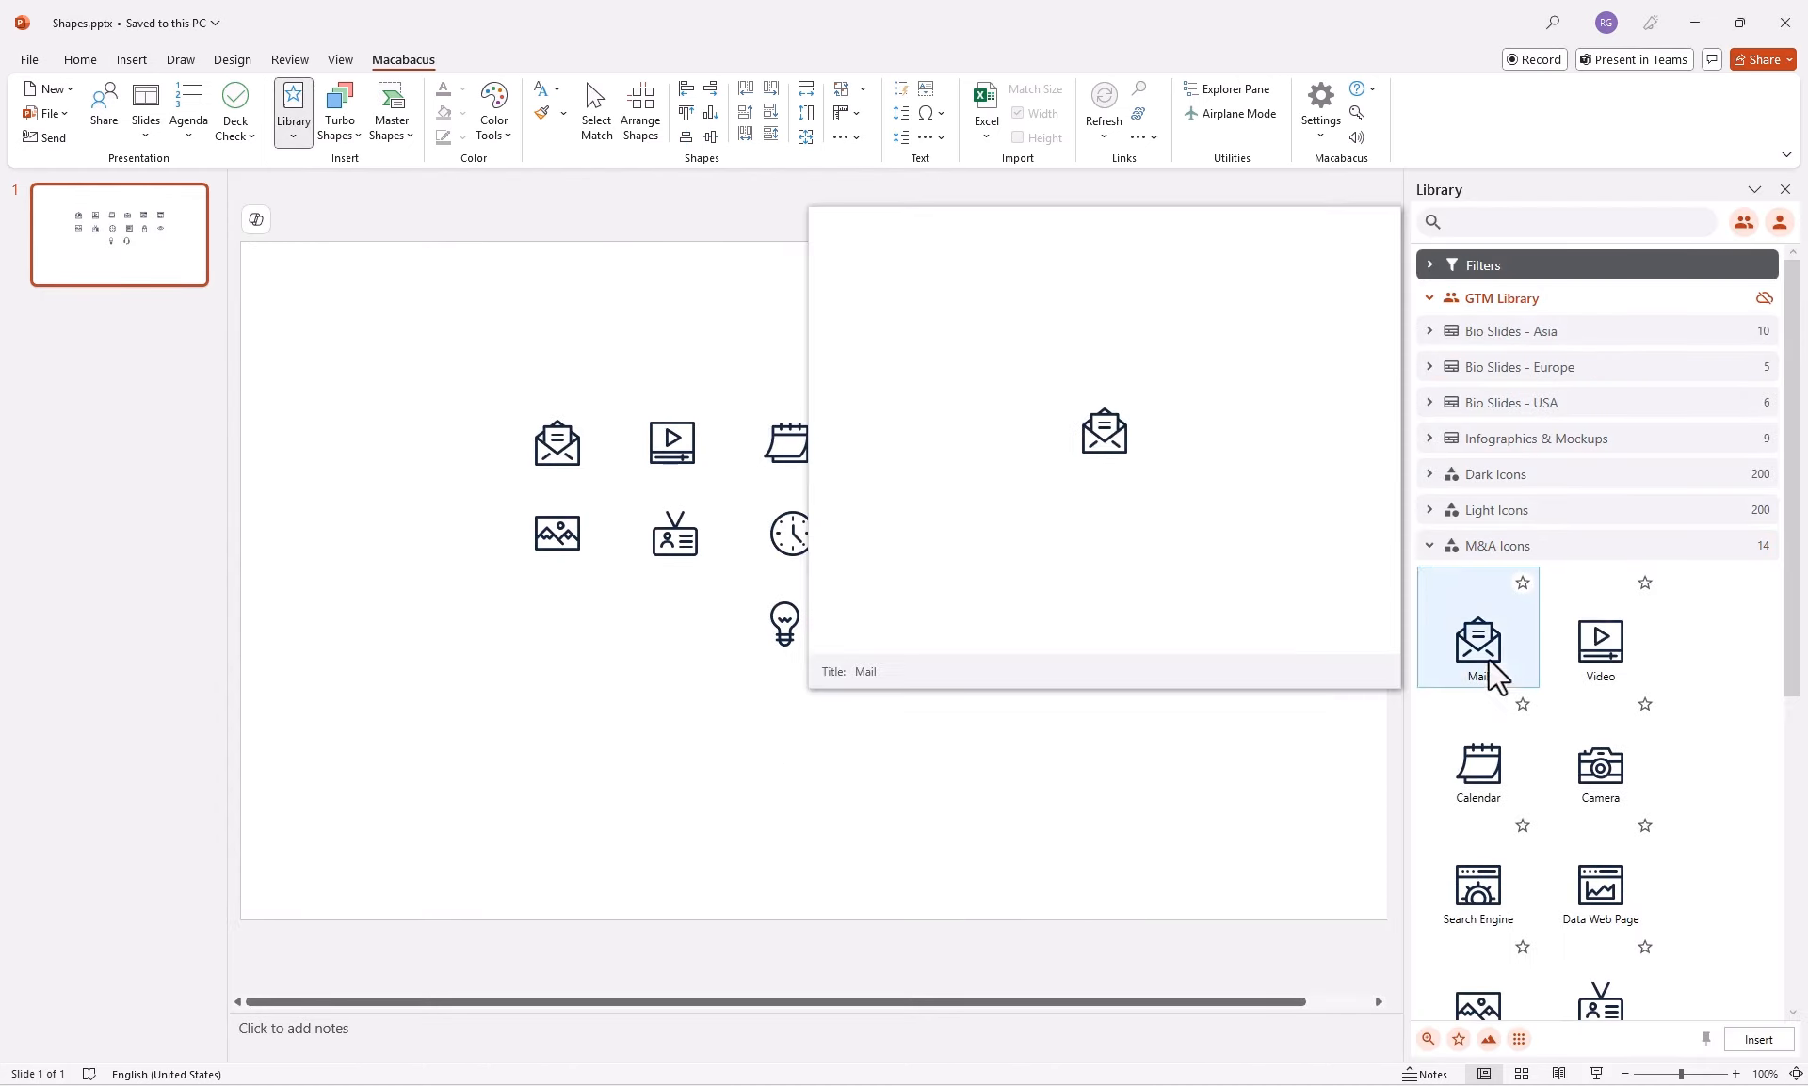
In the Library Manager, add a new group named Company Logos to the Images category of the GTM Library.
click(1324, 132)
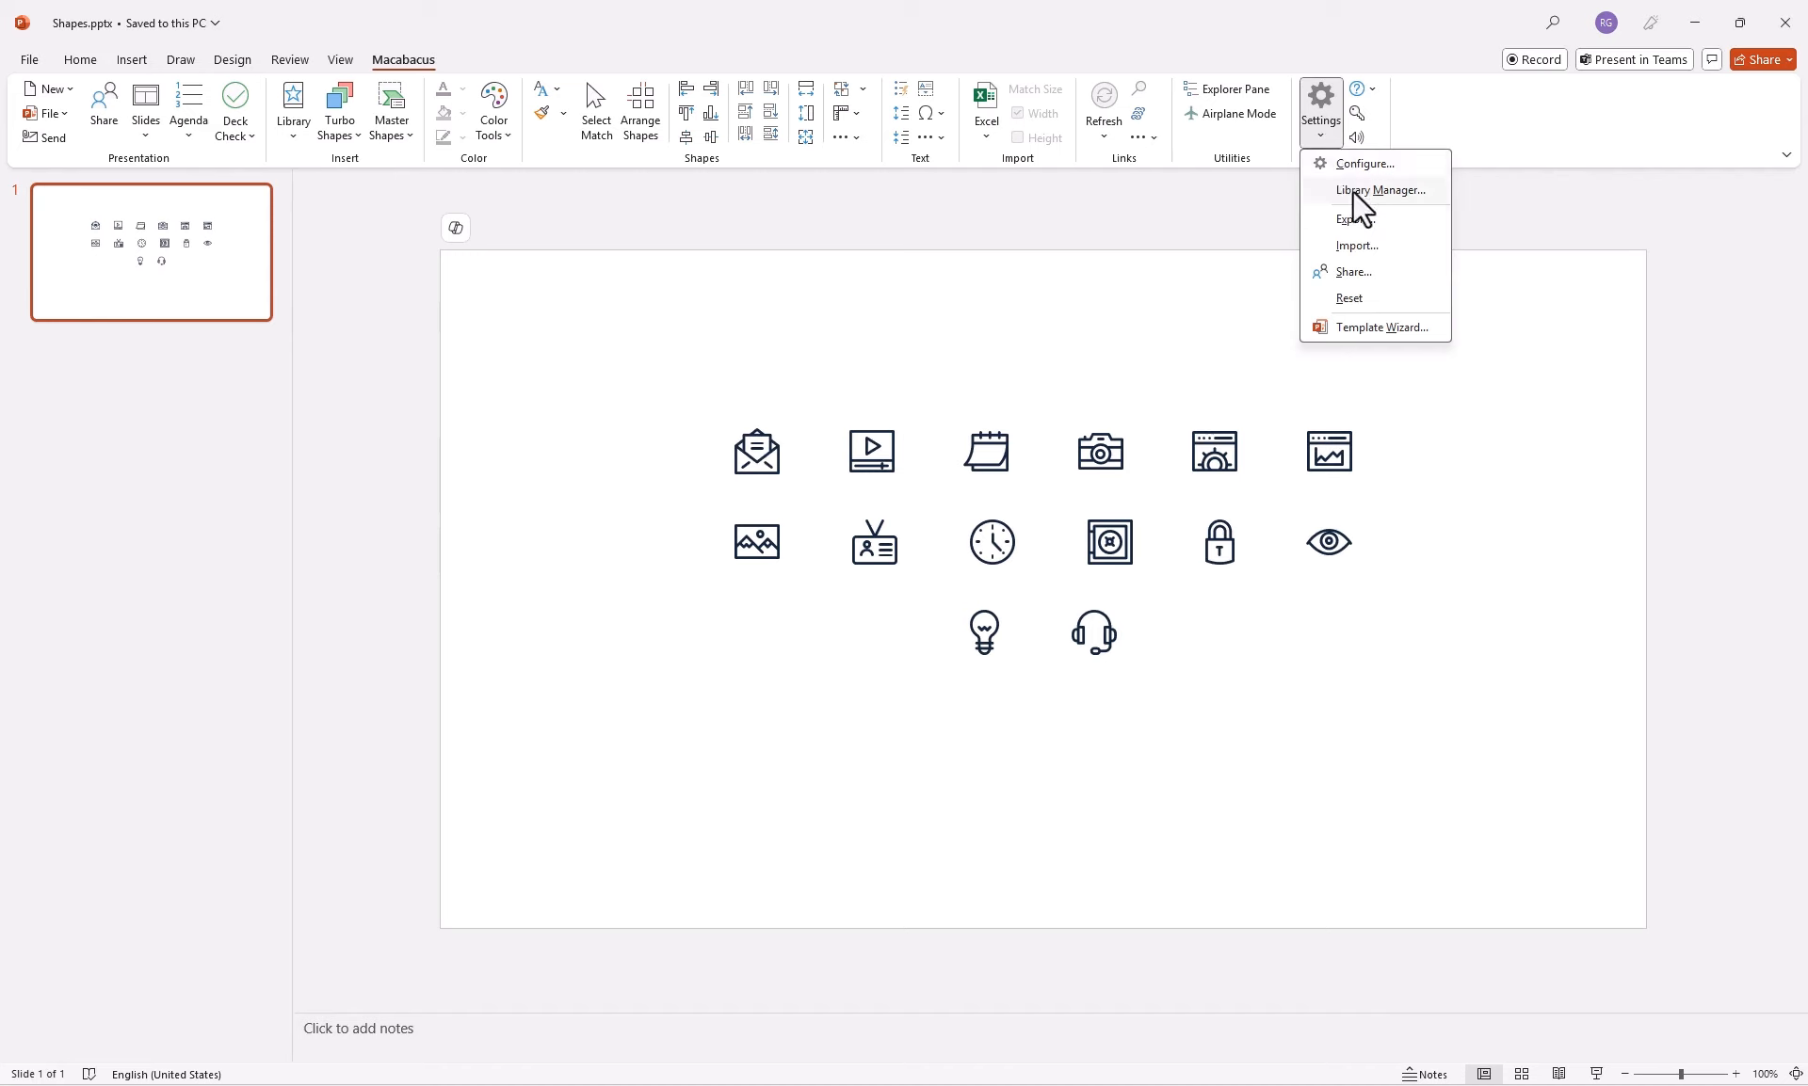
click(1441, 209)
key(Down)
key(Down)
key(Down)
key(Down)
key(Down)
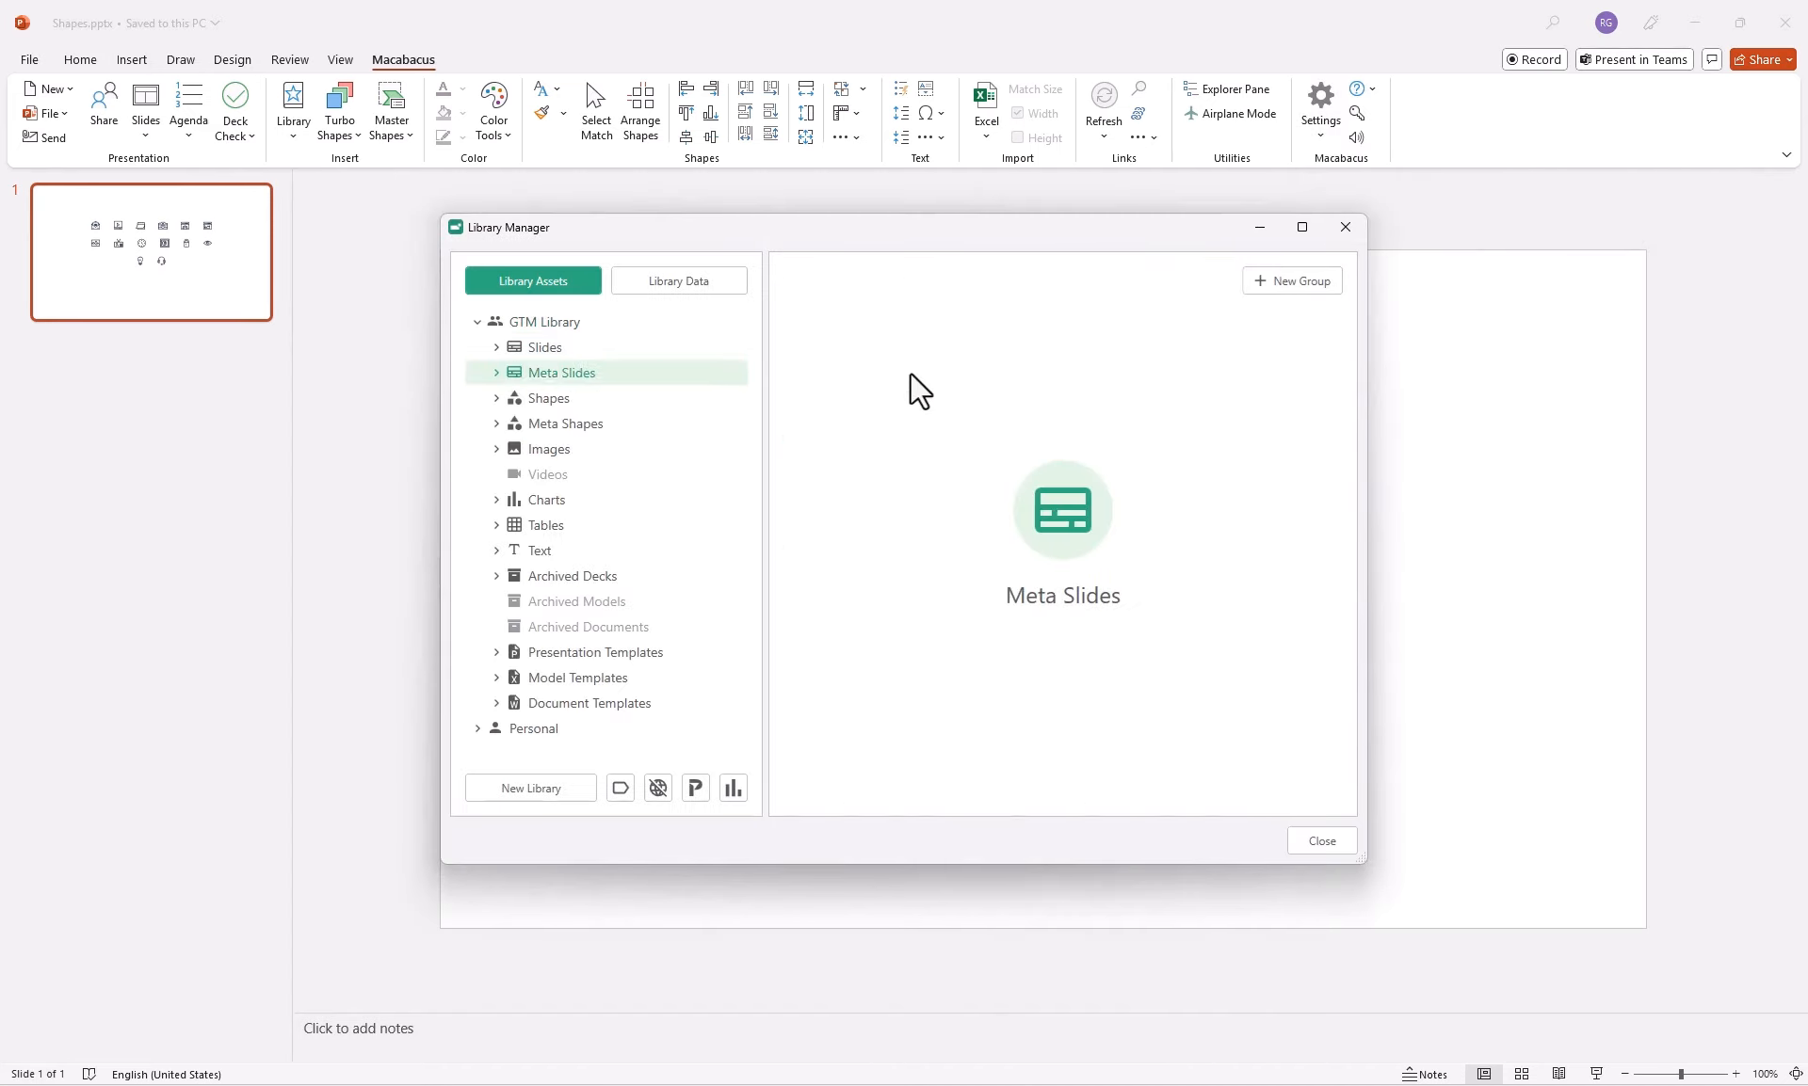
key(Right)
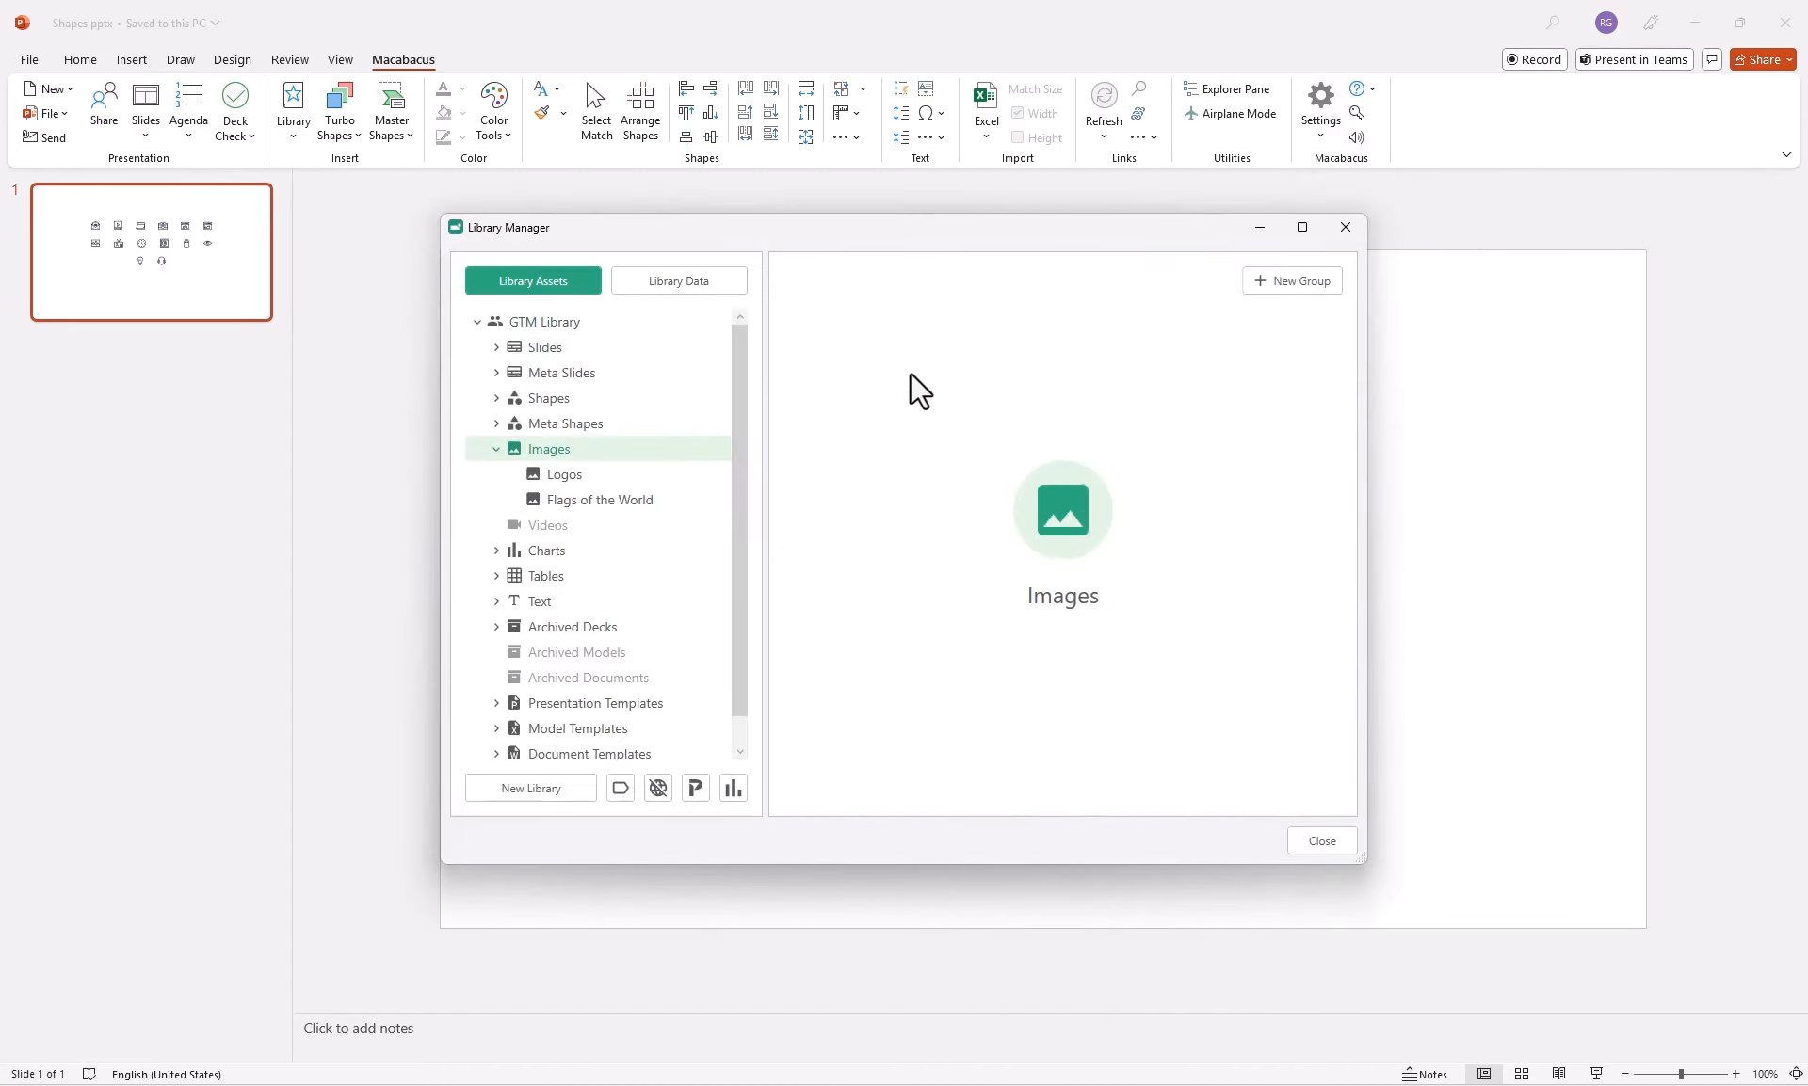
click(1266, 280)
text(Company )
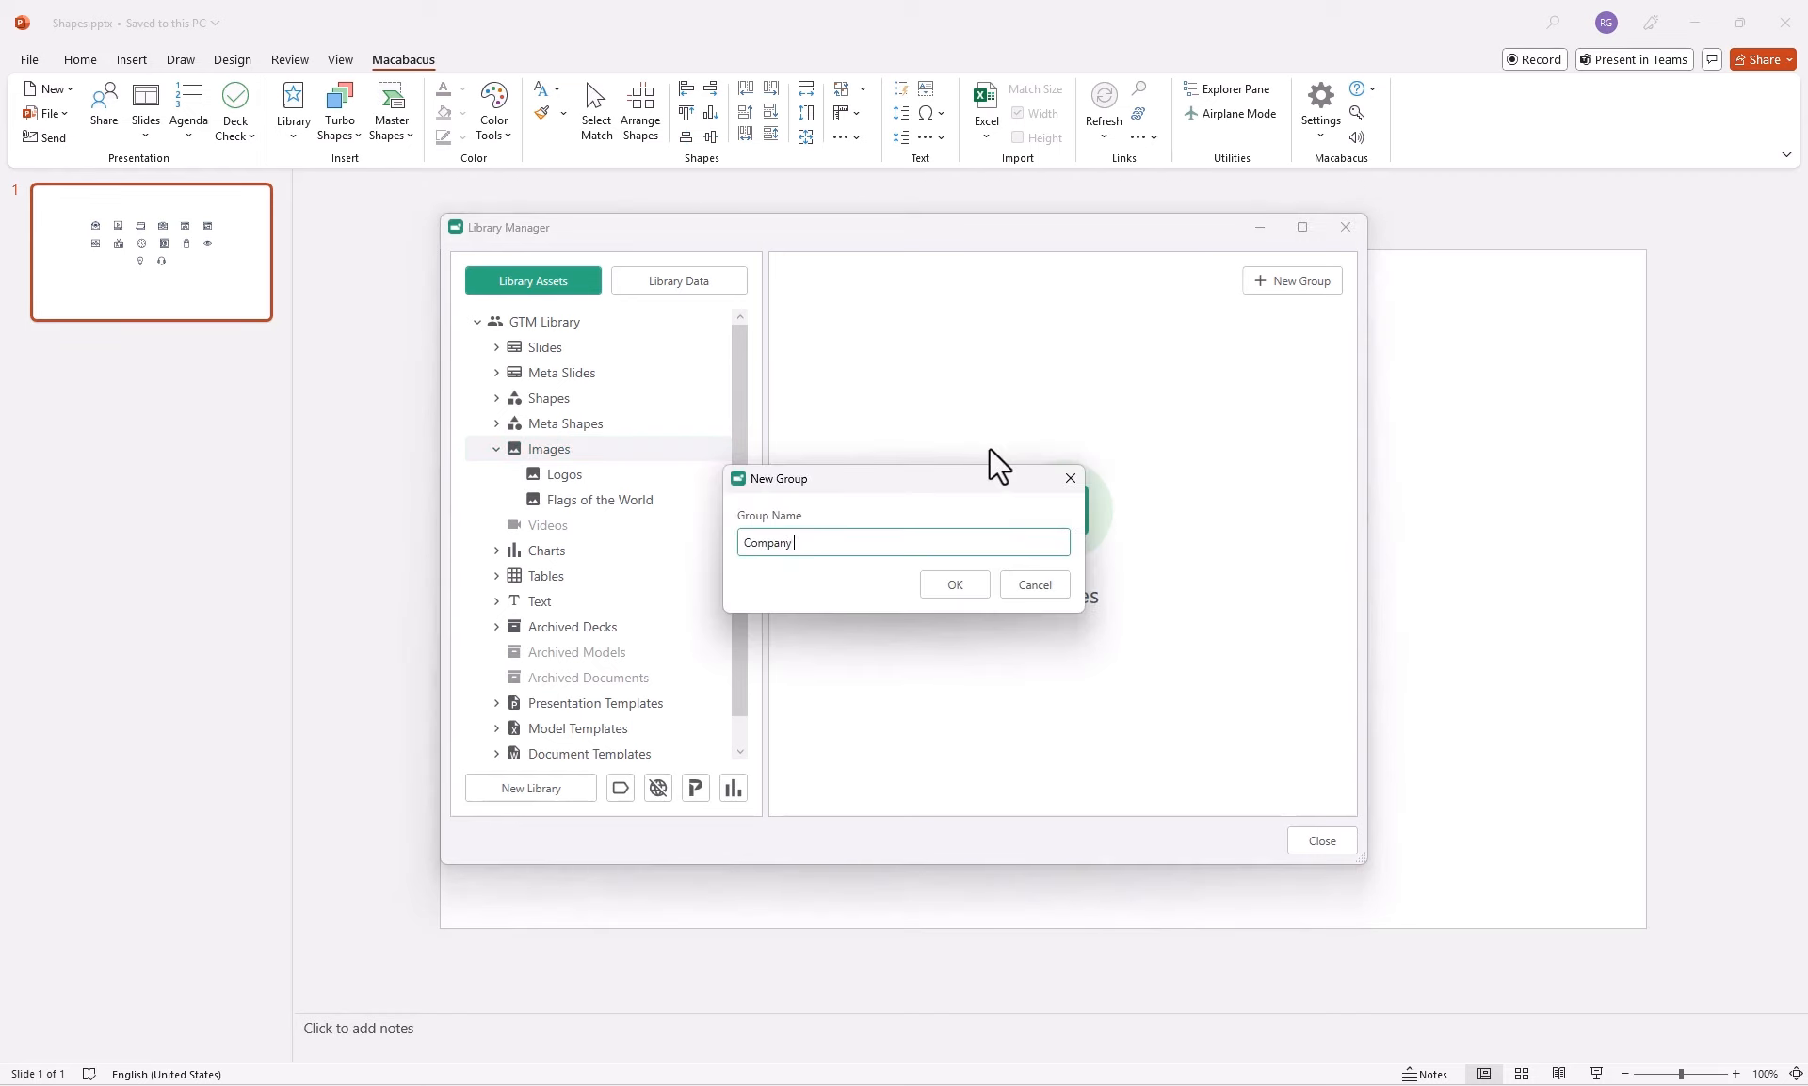
text(Logos)
key(Return)
click(941, 591)
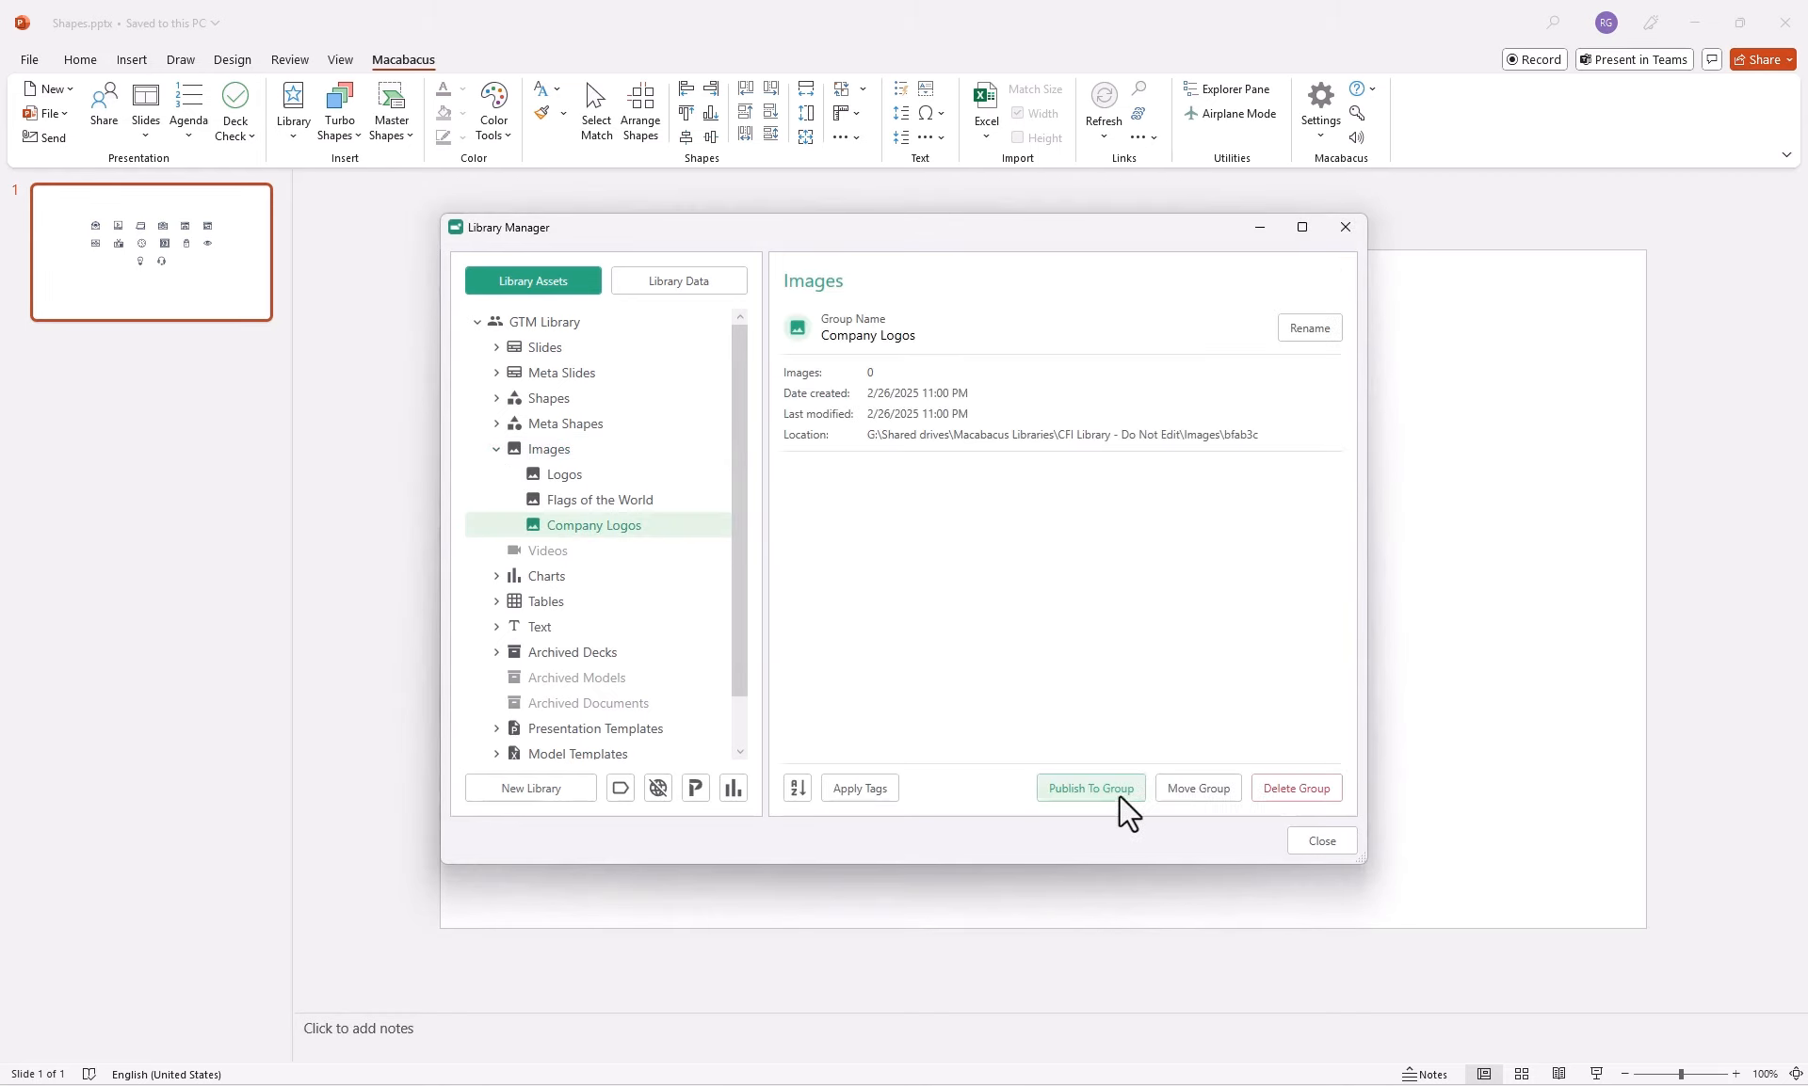
Publish the images from the Desktop folder Company Logos to the Company Logos group.
click(1115, 791)
click(1022, 484)
scroll(101, 314, up, 10)
scroll(92, 320, down, 20)
double_click(720, 156)
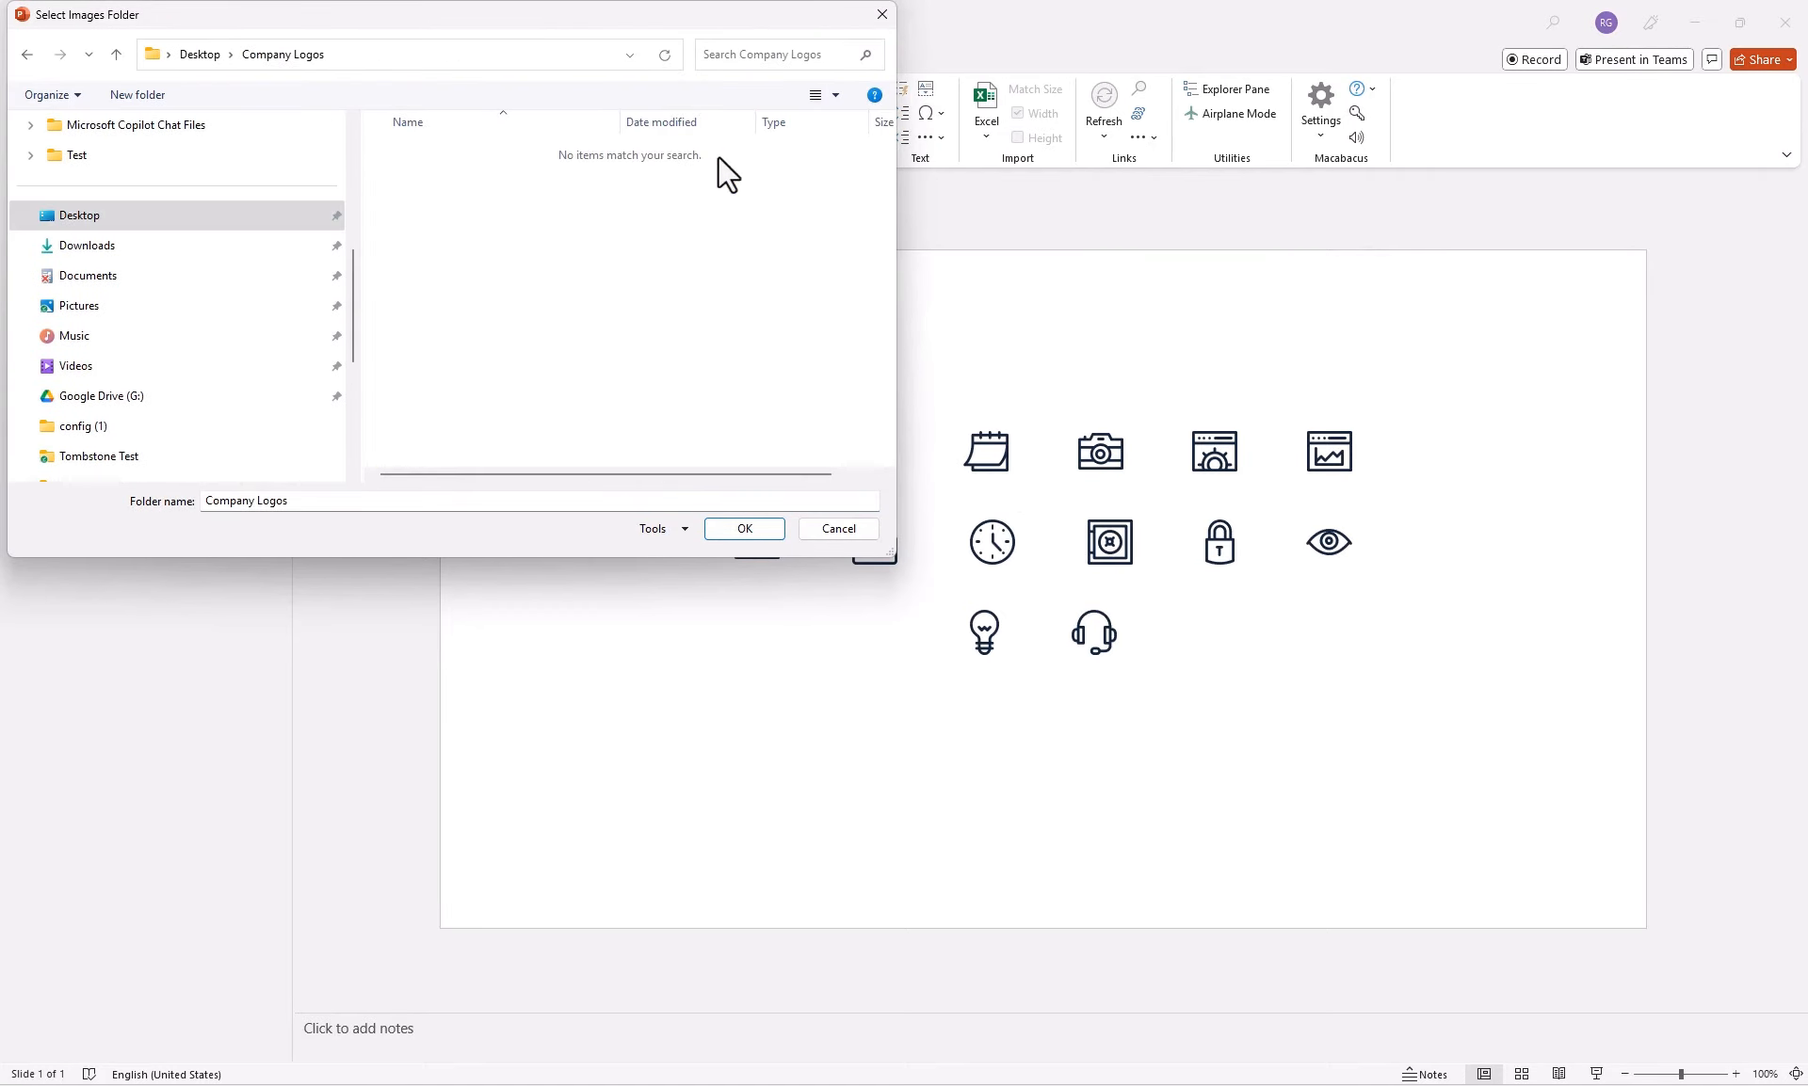
click(771, 528)
click(1019, 656)
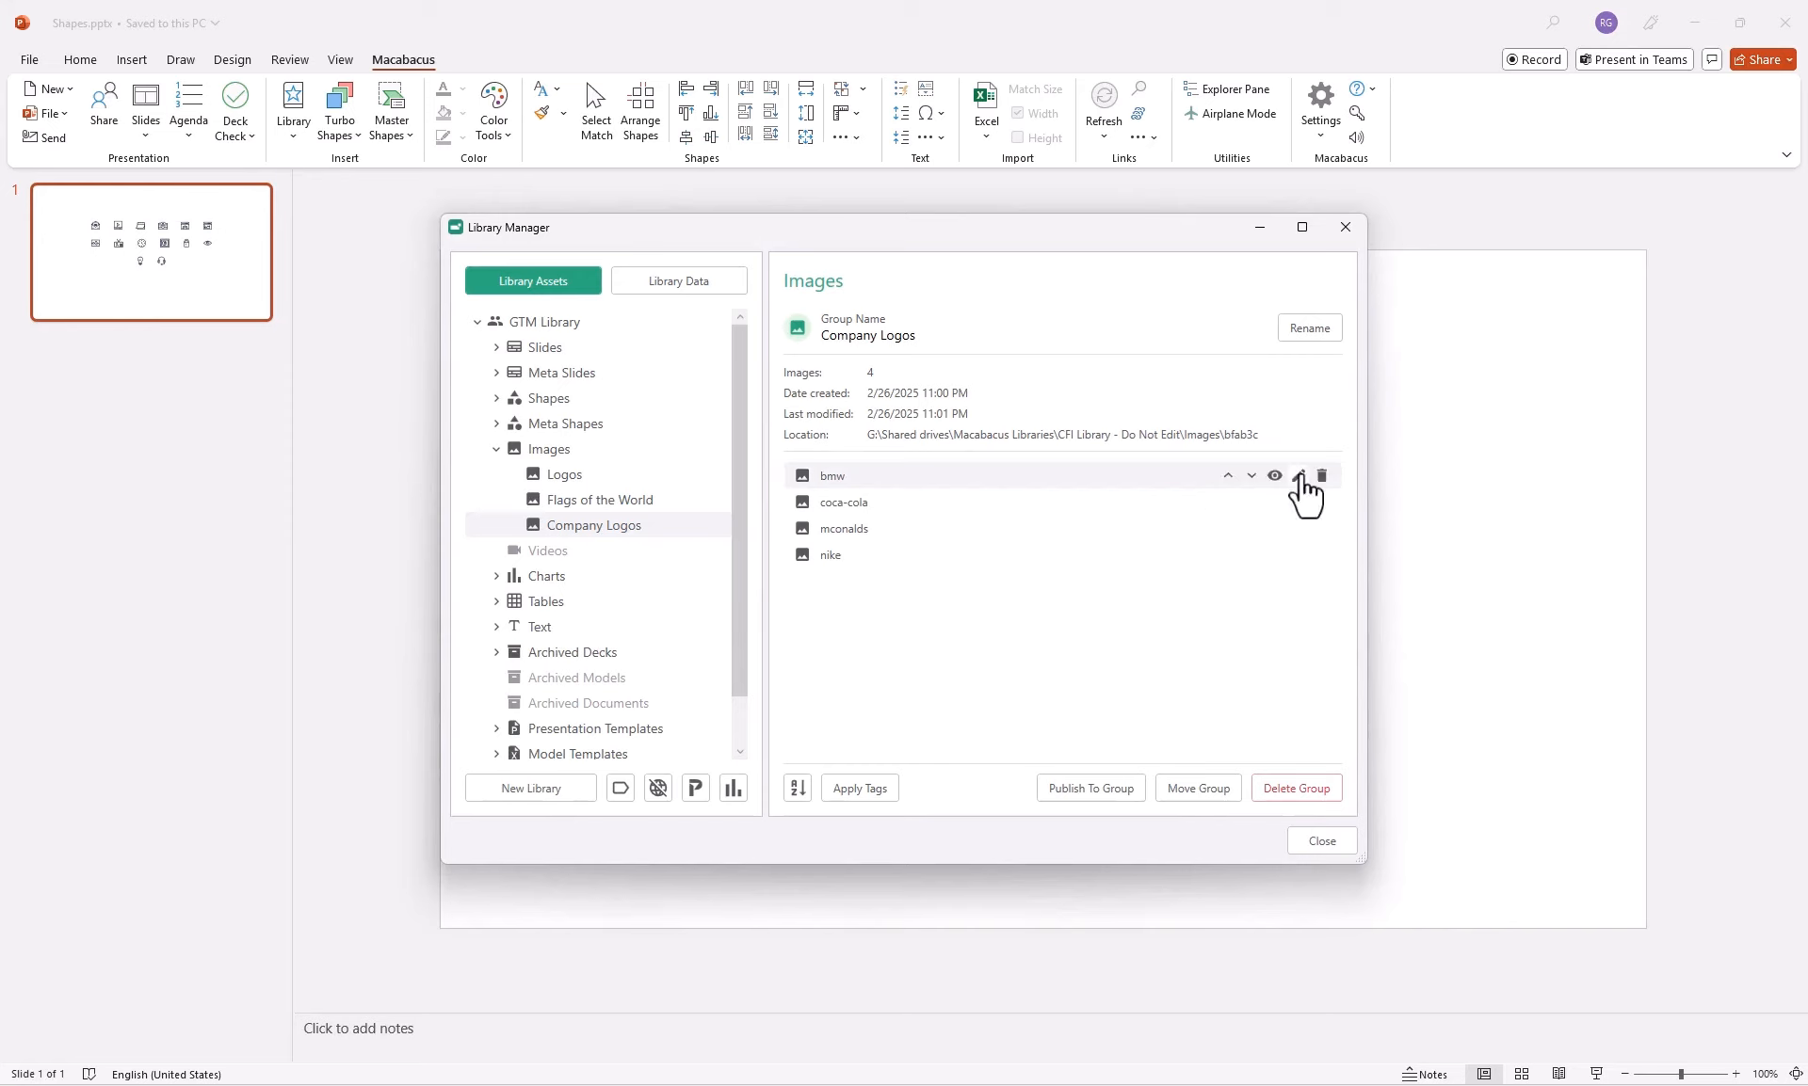
Preview the bmw, coca-cola and mconalds images in the Company Logos group.
click(1276, 476)
click(1321, 484)
click(1276, 504)
click(1323, 485)
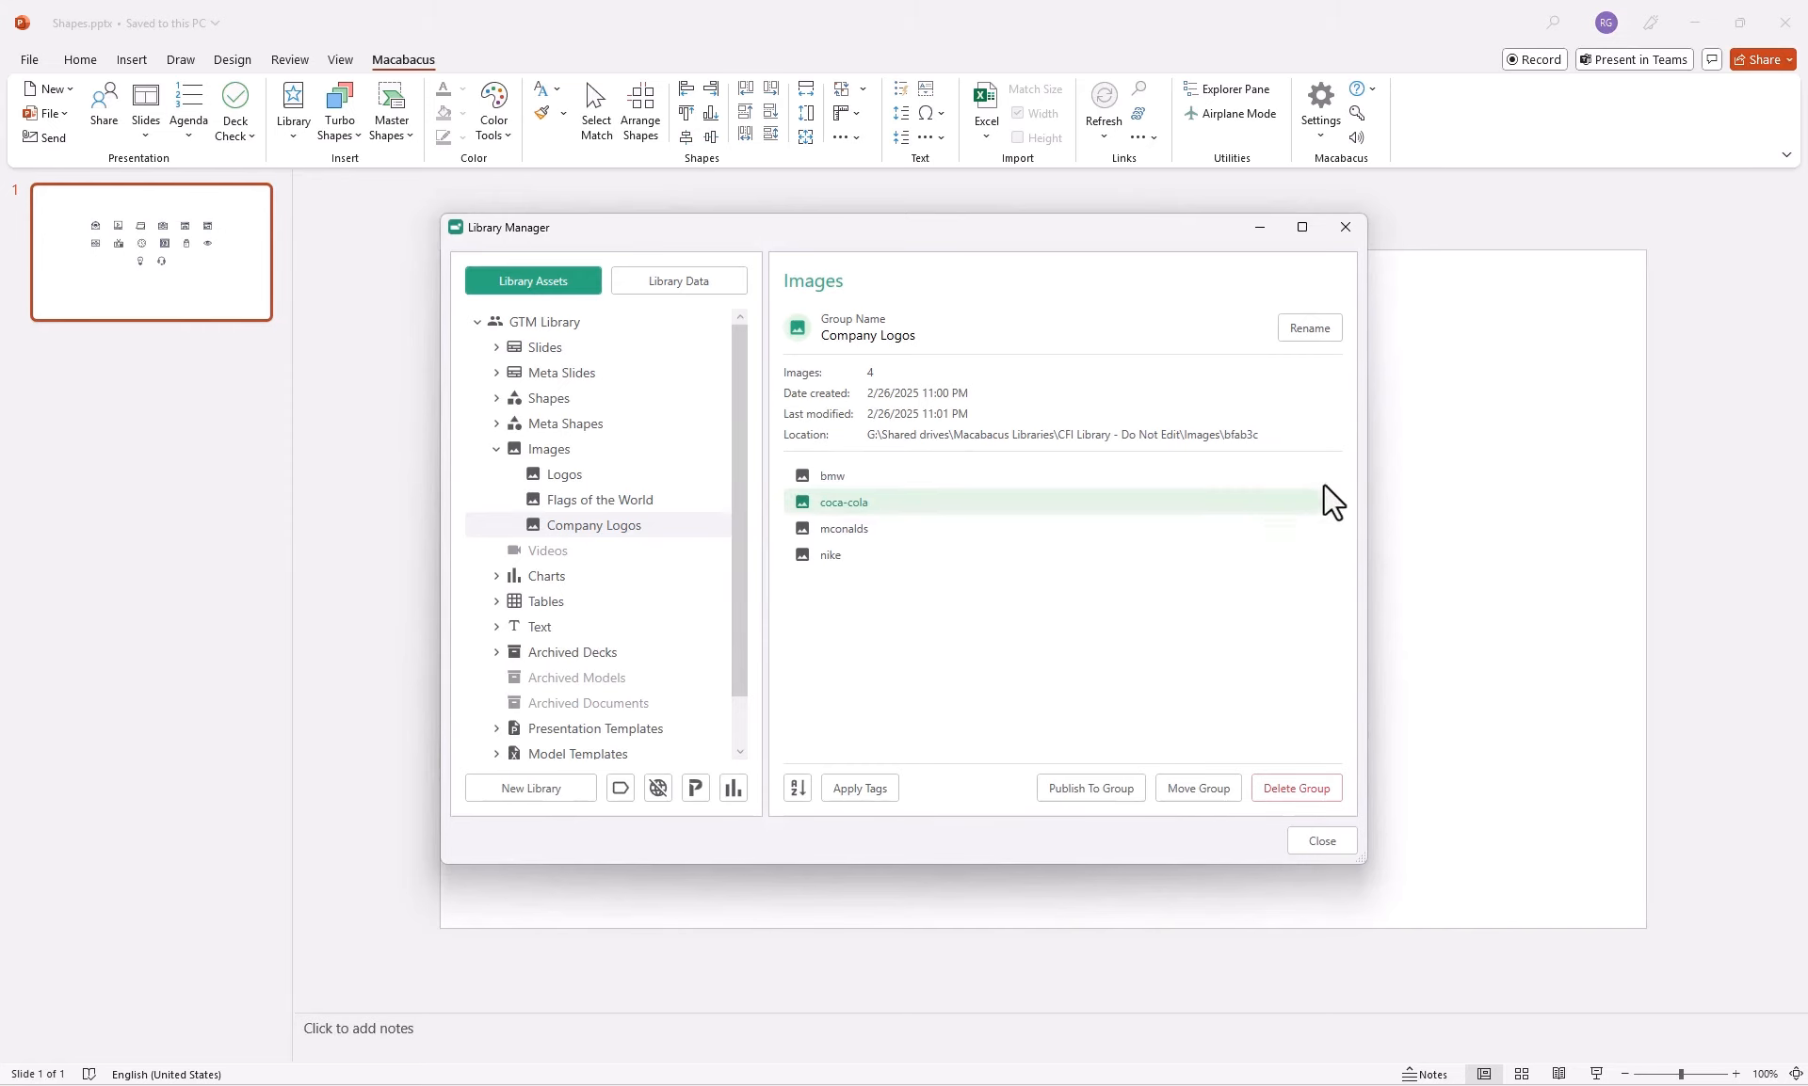
click(1276, 528)
click(1321, 484)
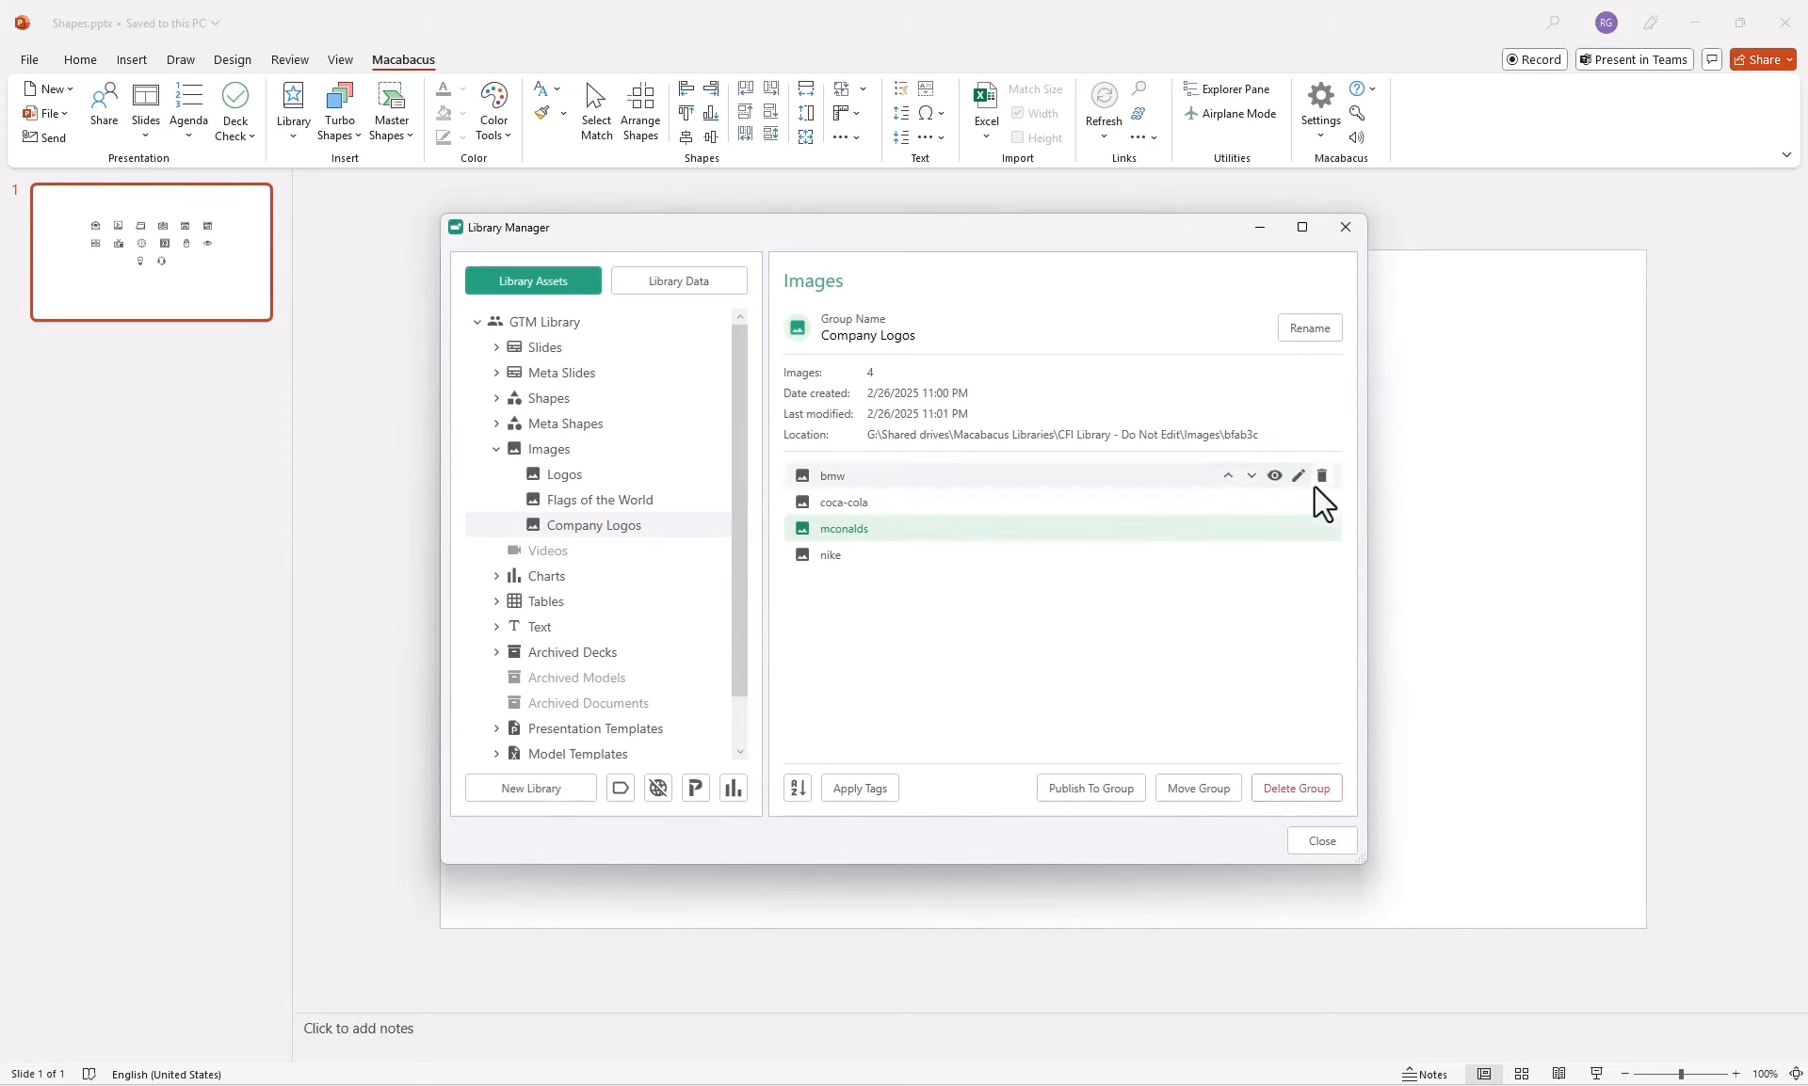
Close the Library Manager and look through the Company Logos group in the insertable content library.
click(1361, 238)
click(297, 113)
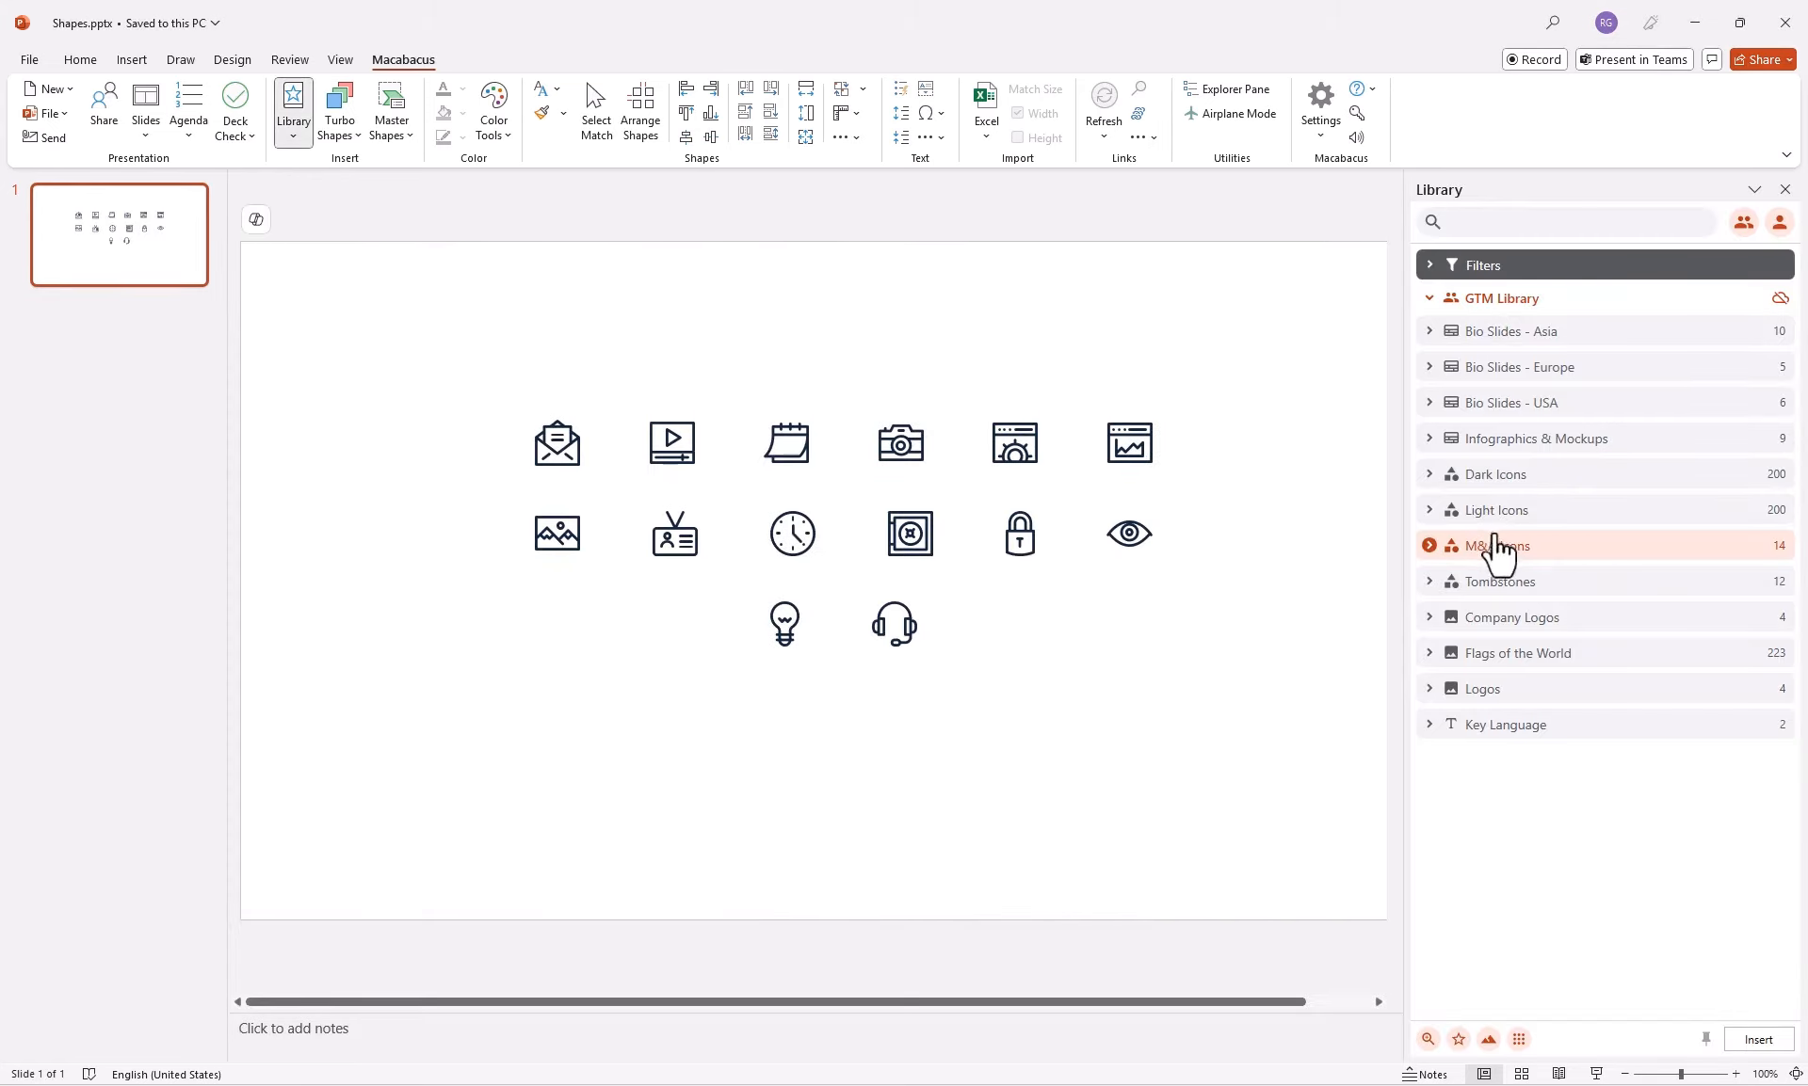
click(1507, 618)
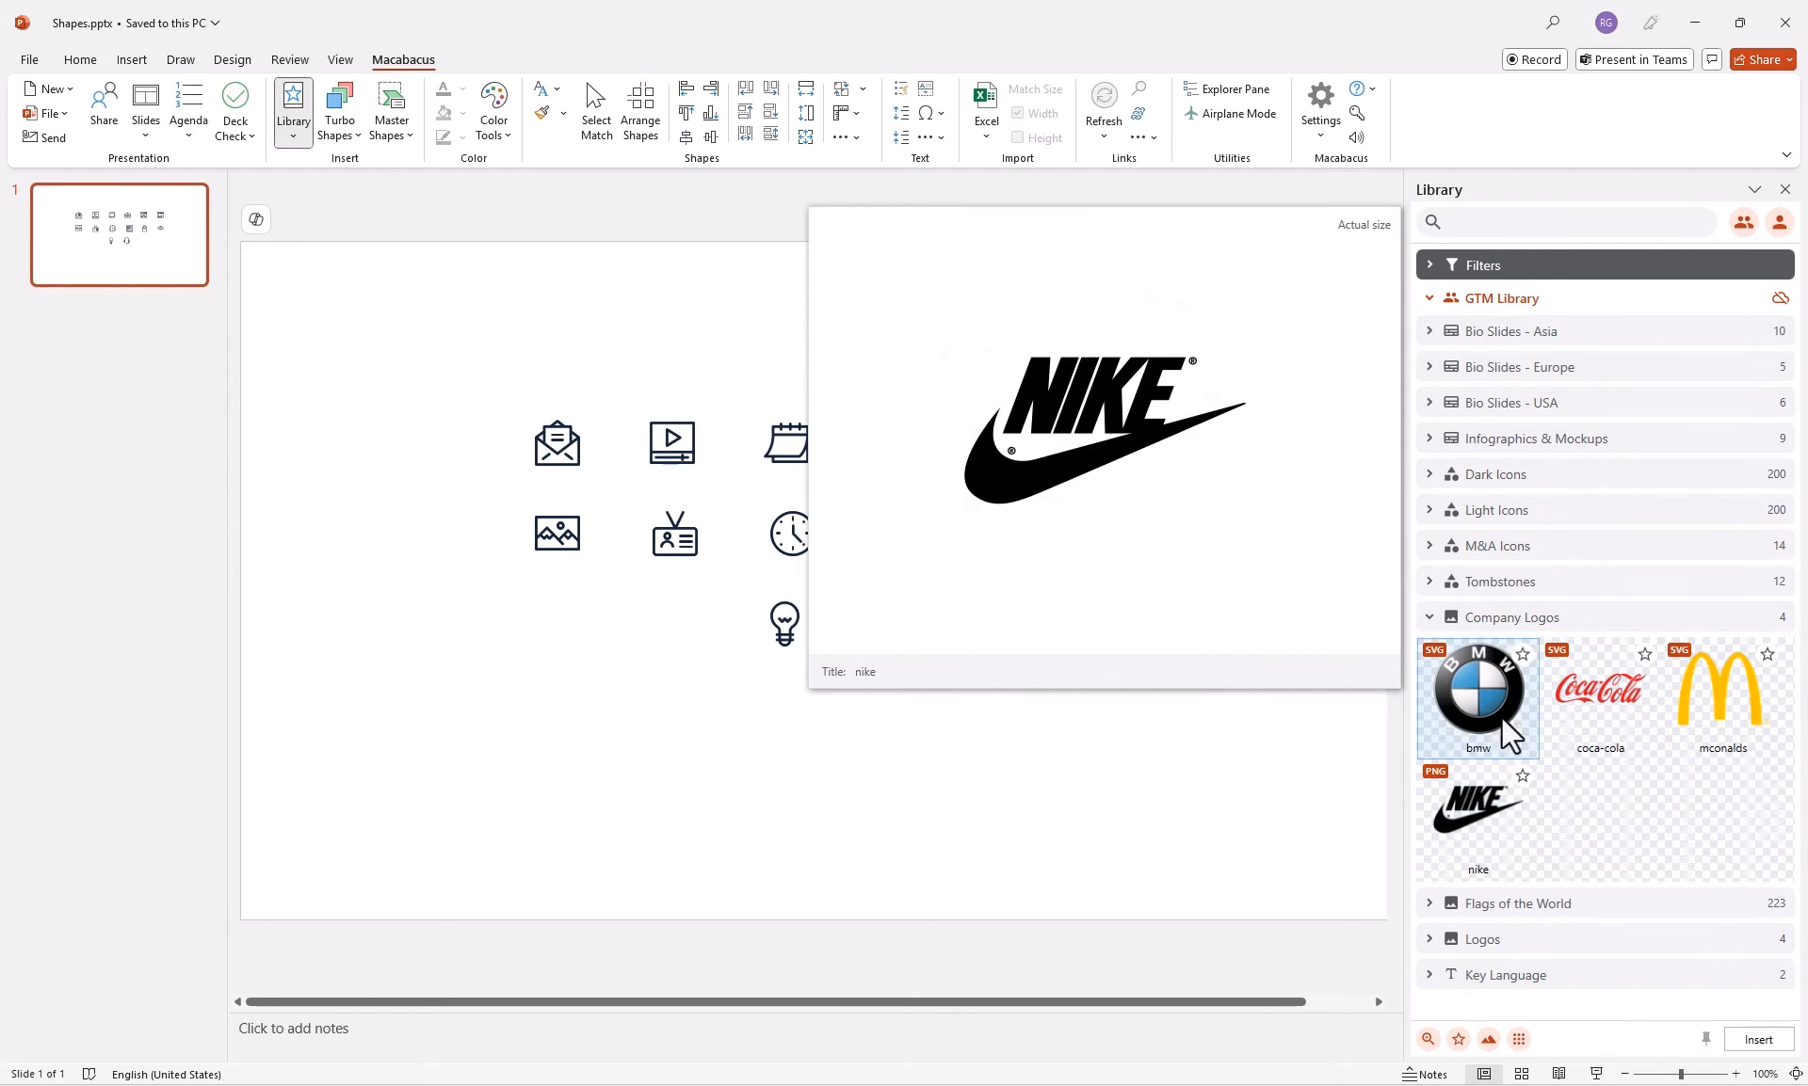
click(1518, 619)
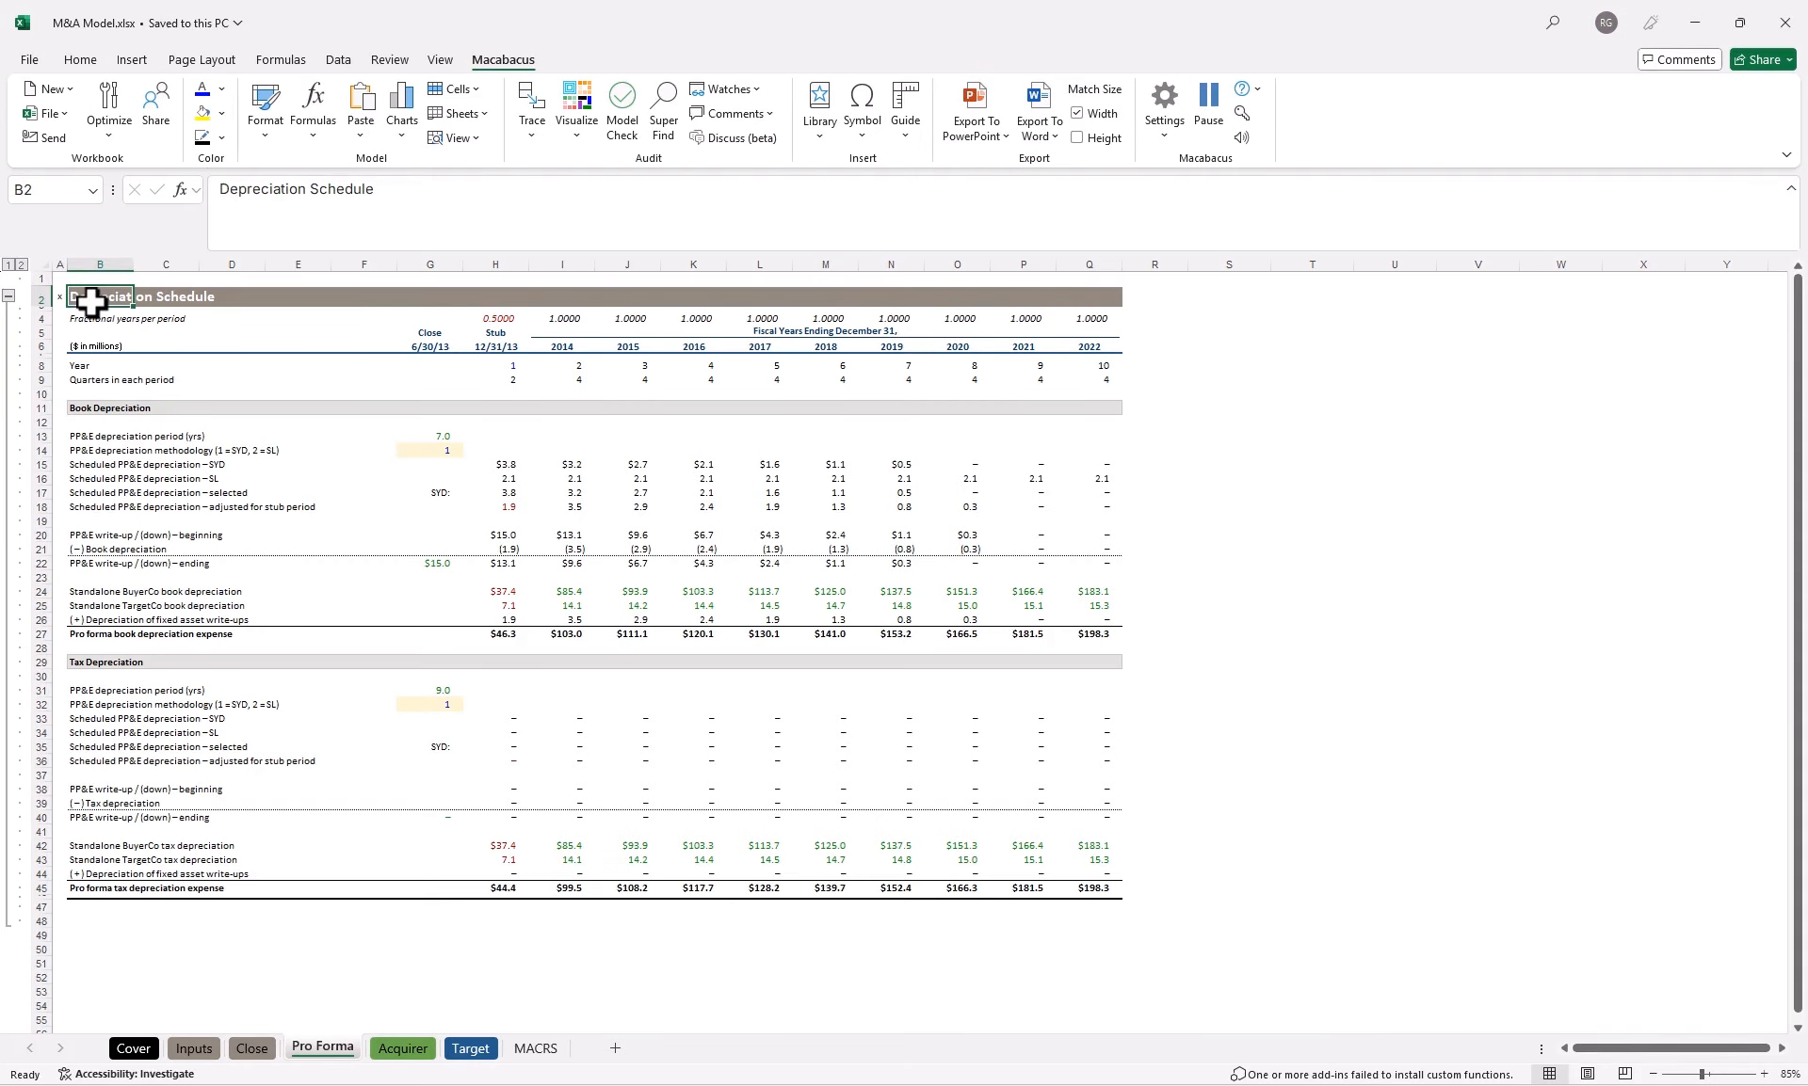
Select the whole Depreciation Schedule on the Pro Forma sheet and open the GTM Library's Operational Schedules table group in the Library Manager.
drag(91, 298, 1109, 895)
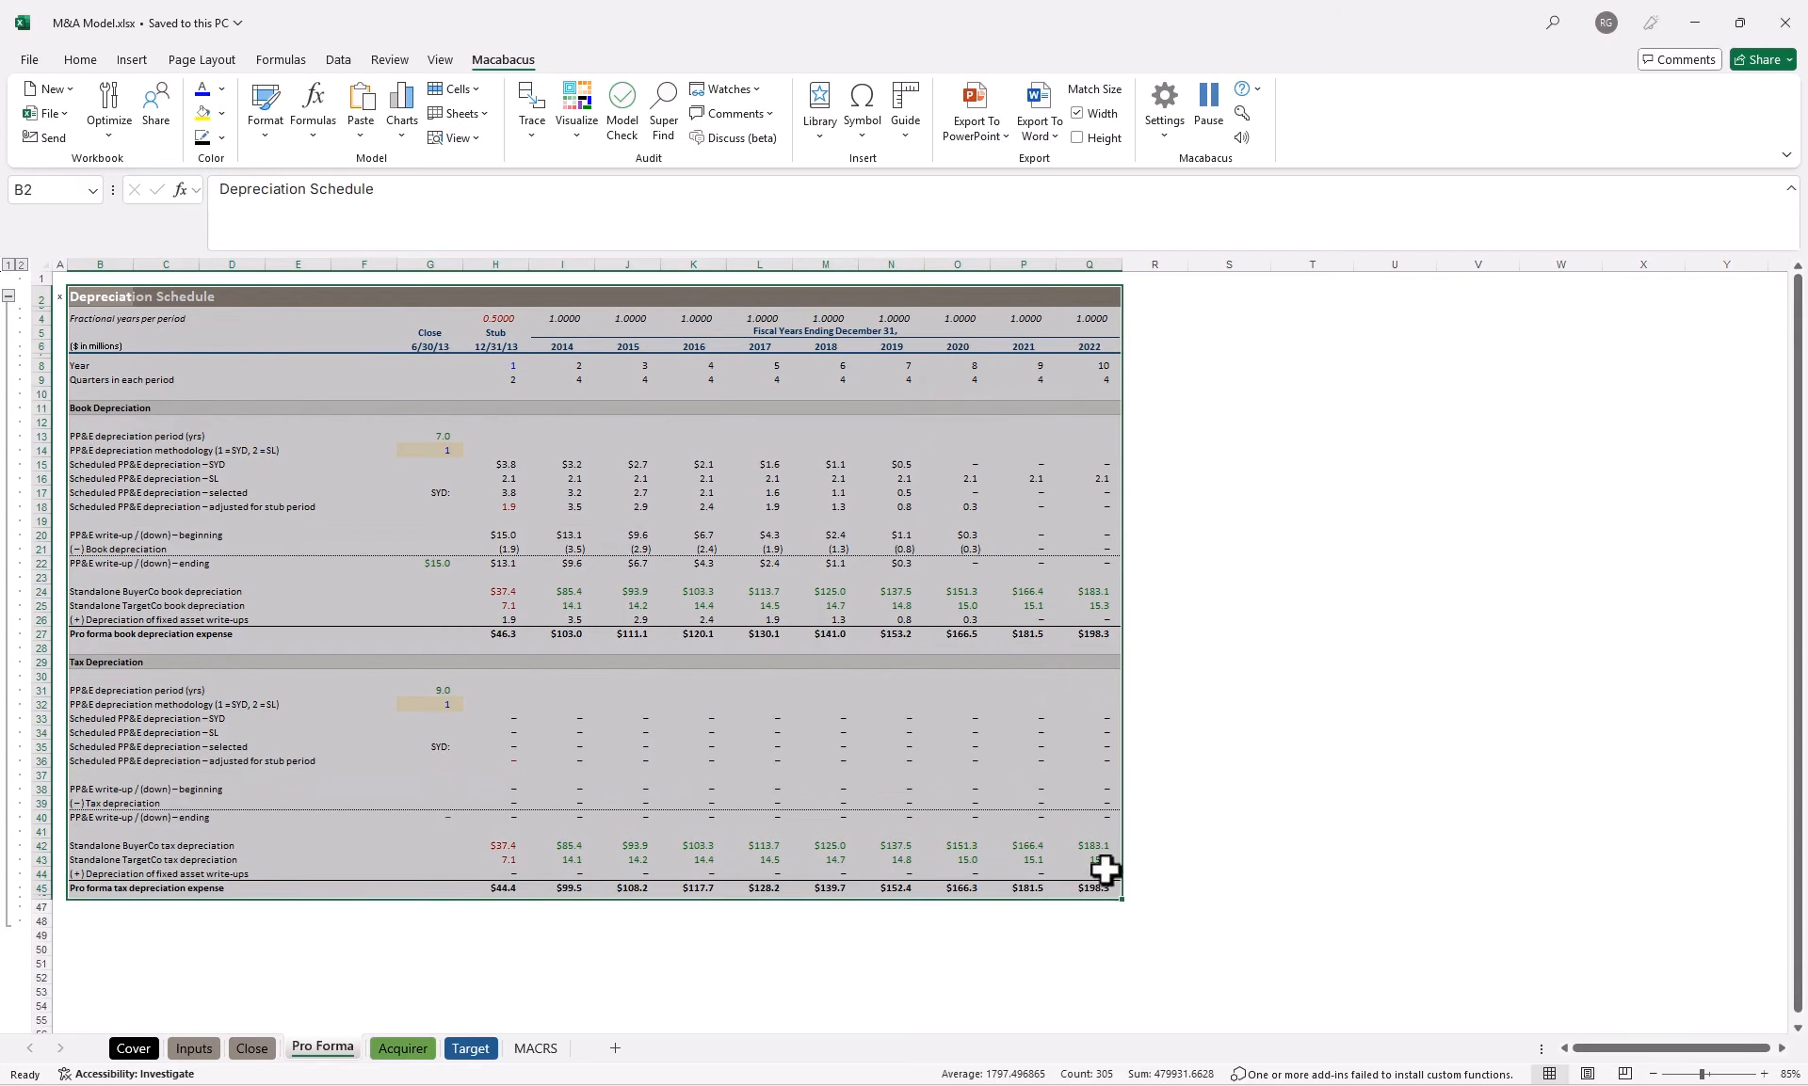
click(1164, 111)
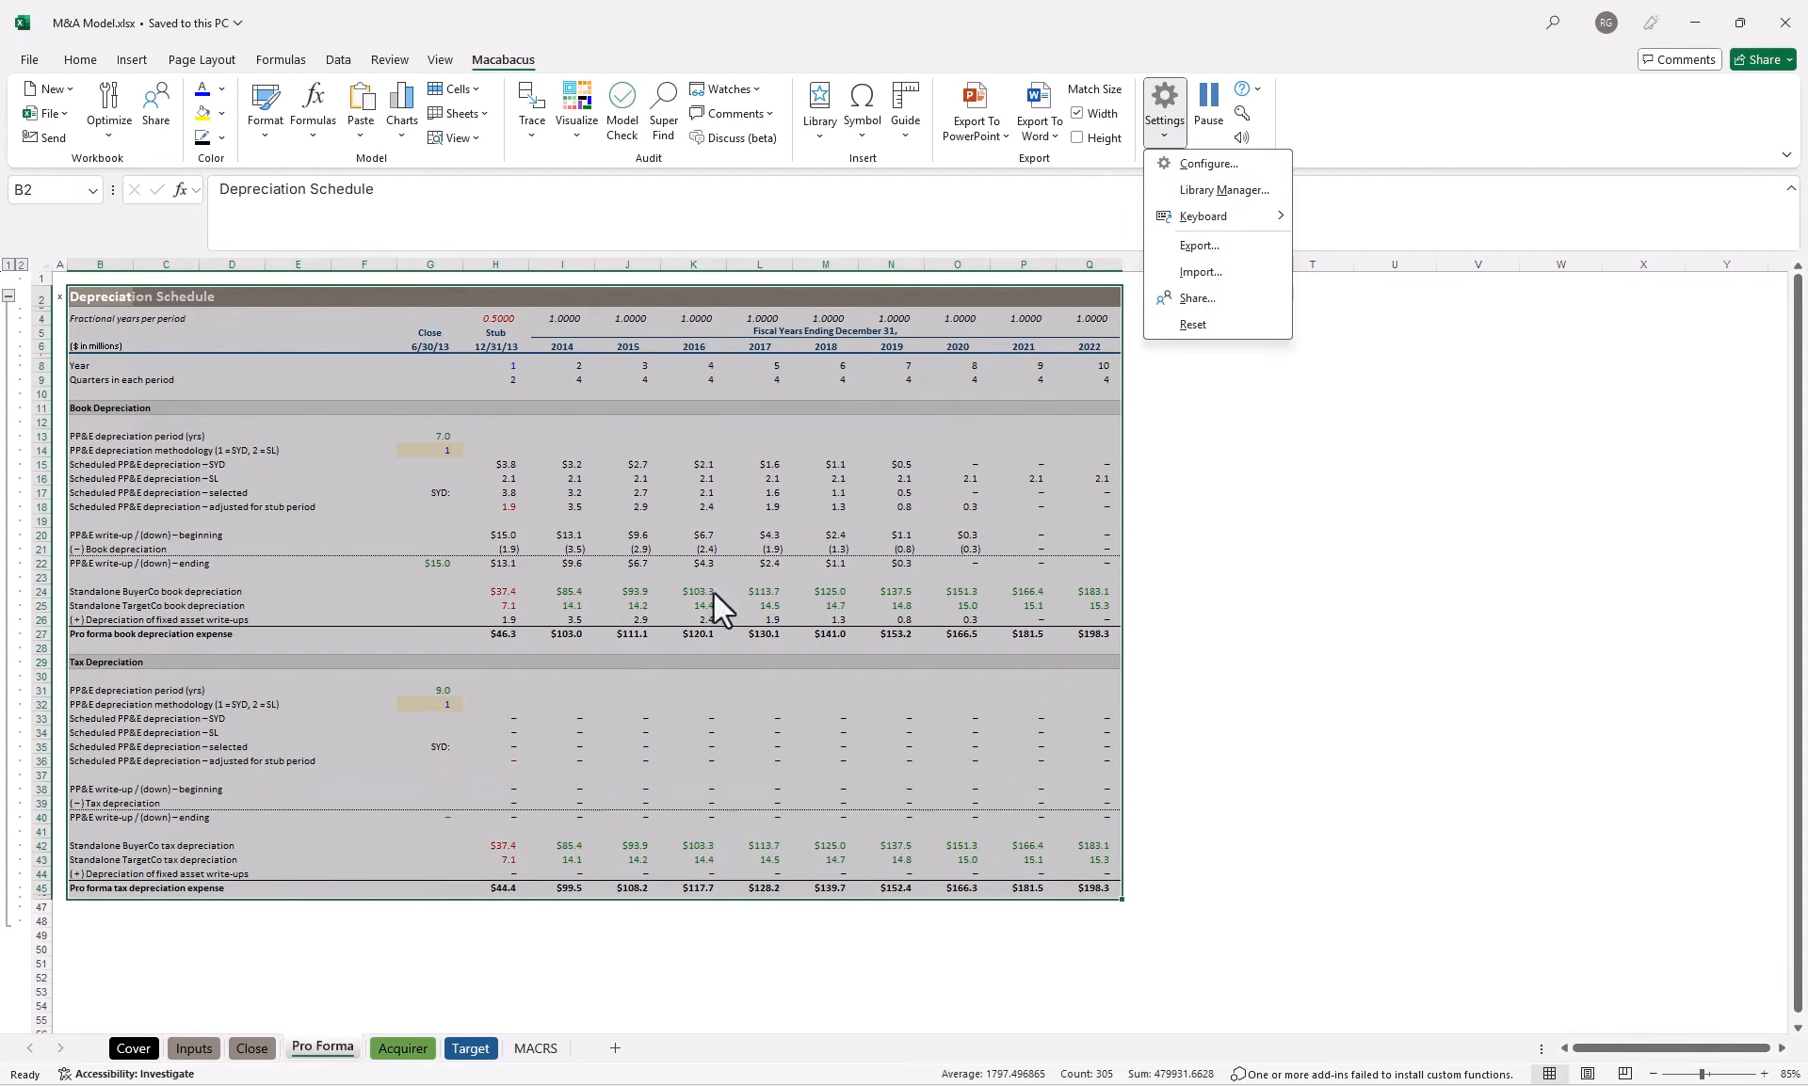
click(1262, 192)
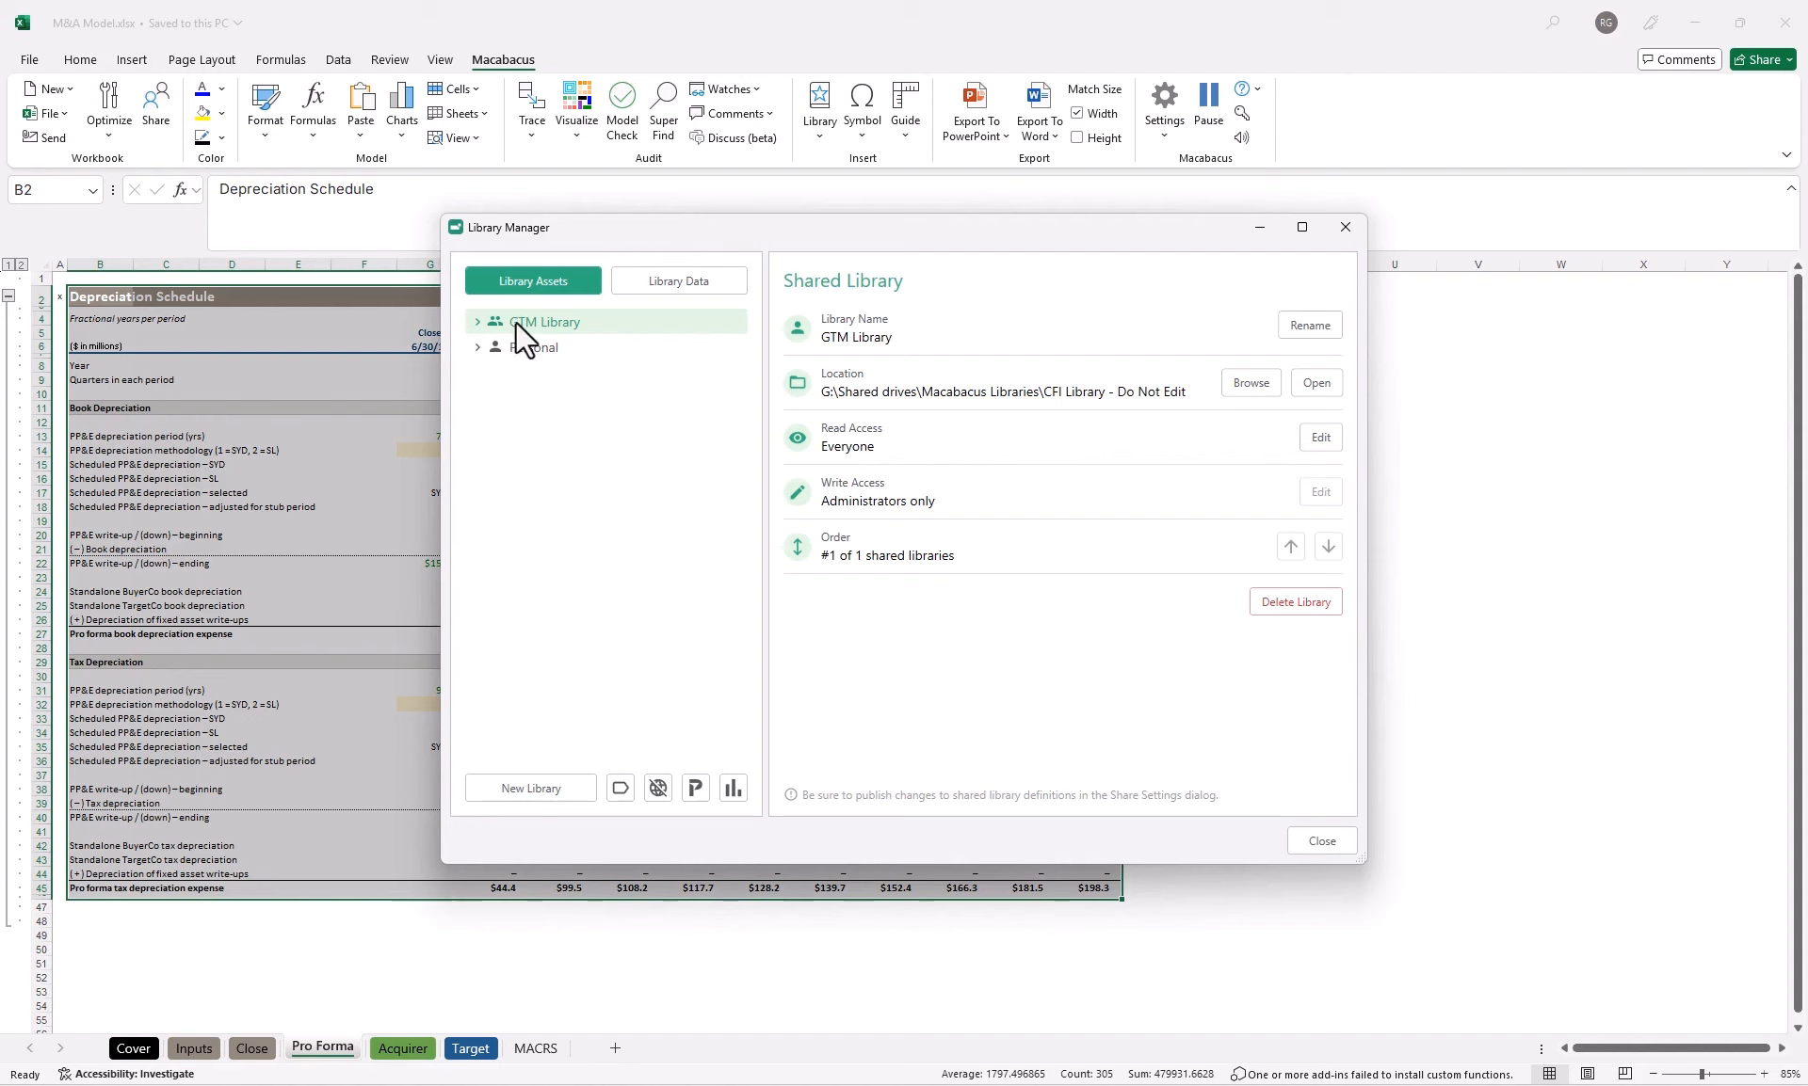
double_click(516, 322)
key(Down)
key(Down)
key(Down)
key(Down)
key(Down)
key(Down)
key(Down)
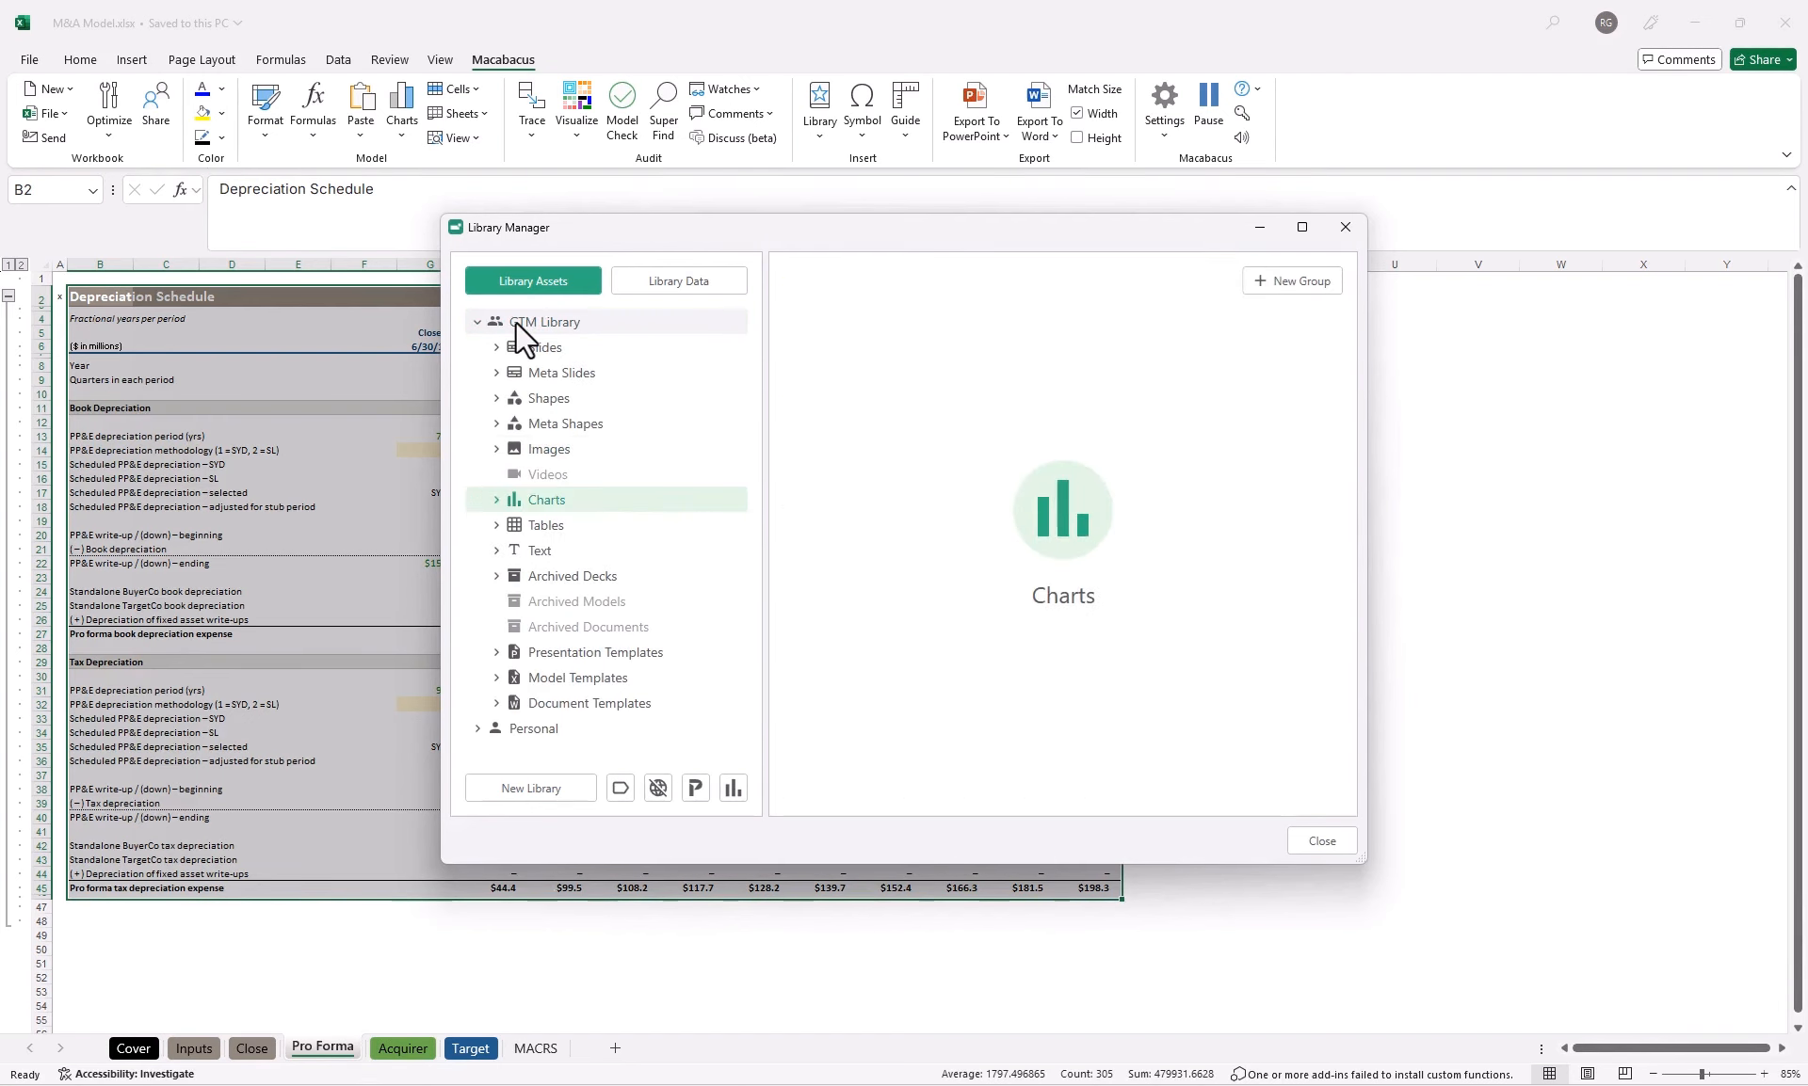
key(Down)
key(Right)
key(Down)
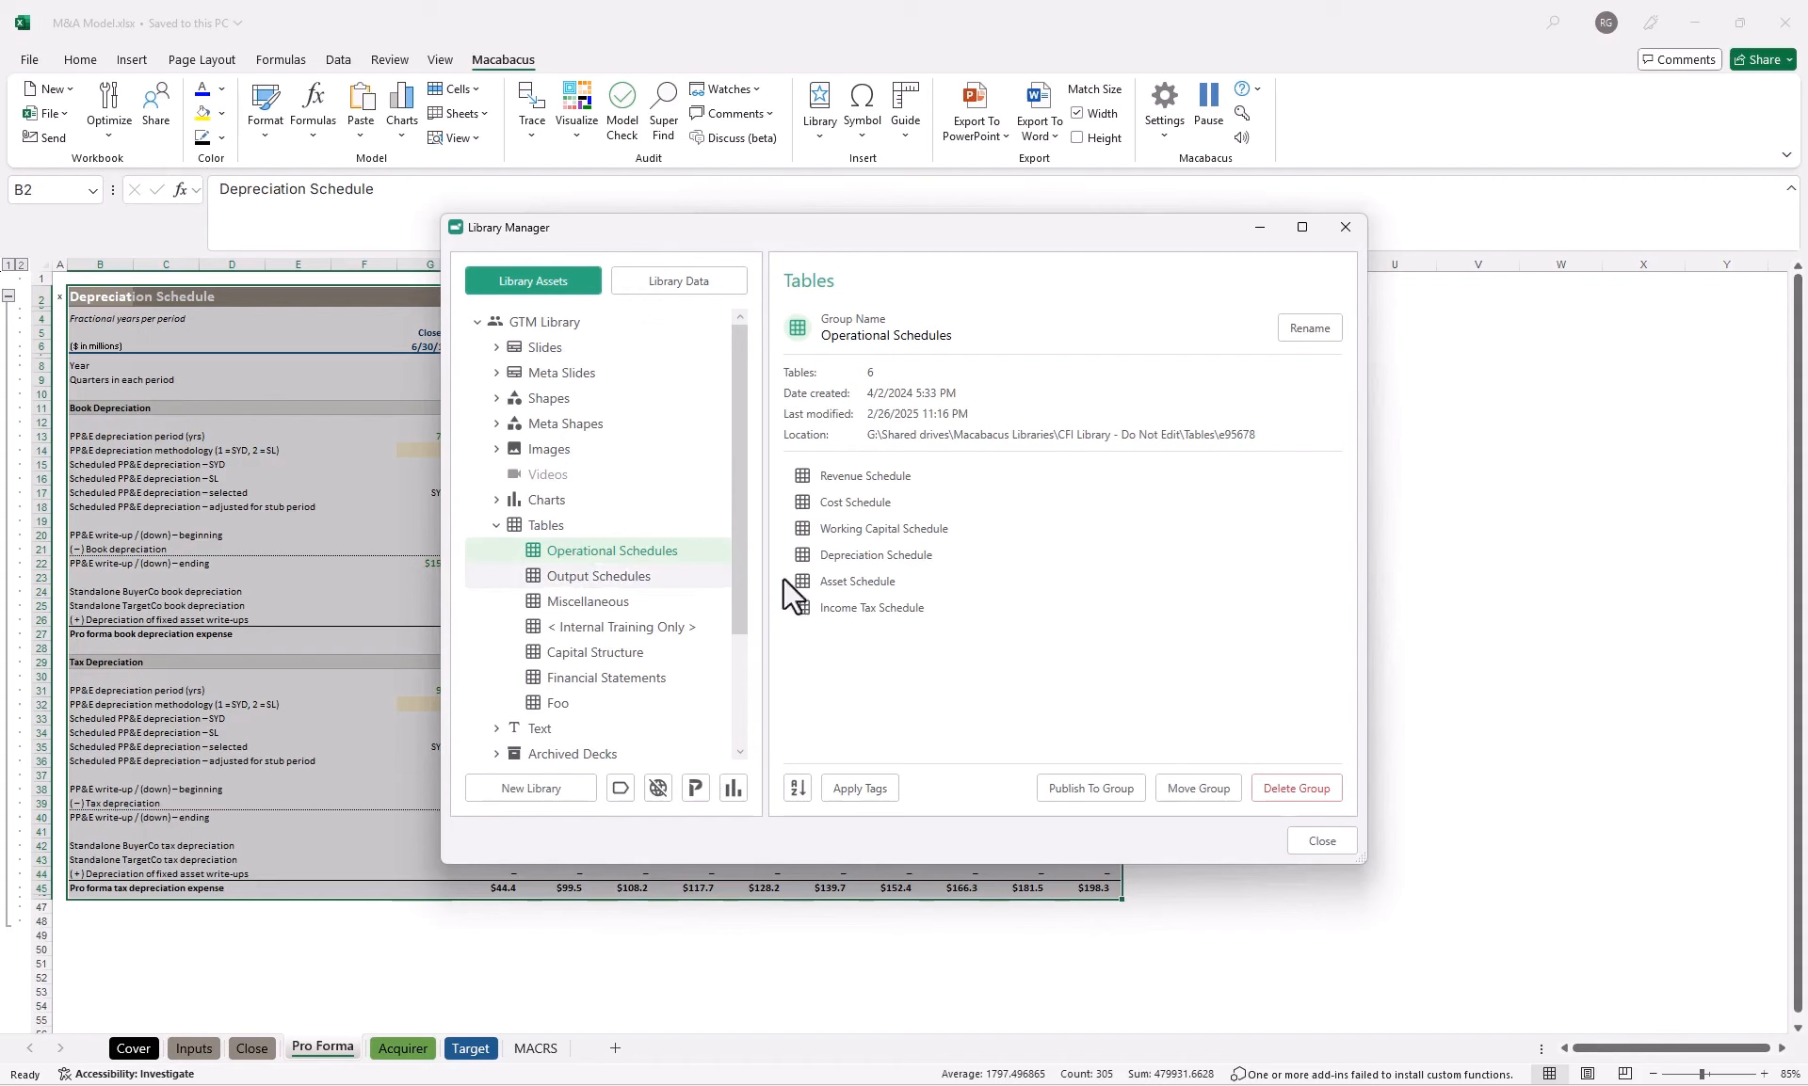
Publish only the selected range on the active worksheet to the Operational Schedules group with the title Depreciation Schedule.
click(1075, 788)
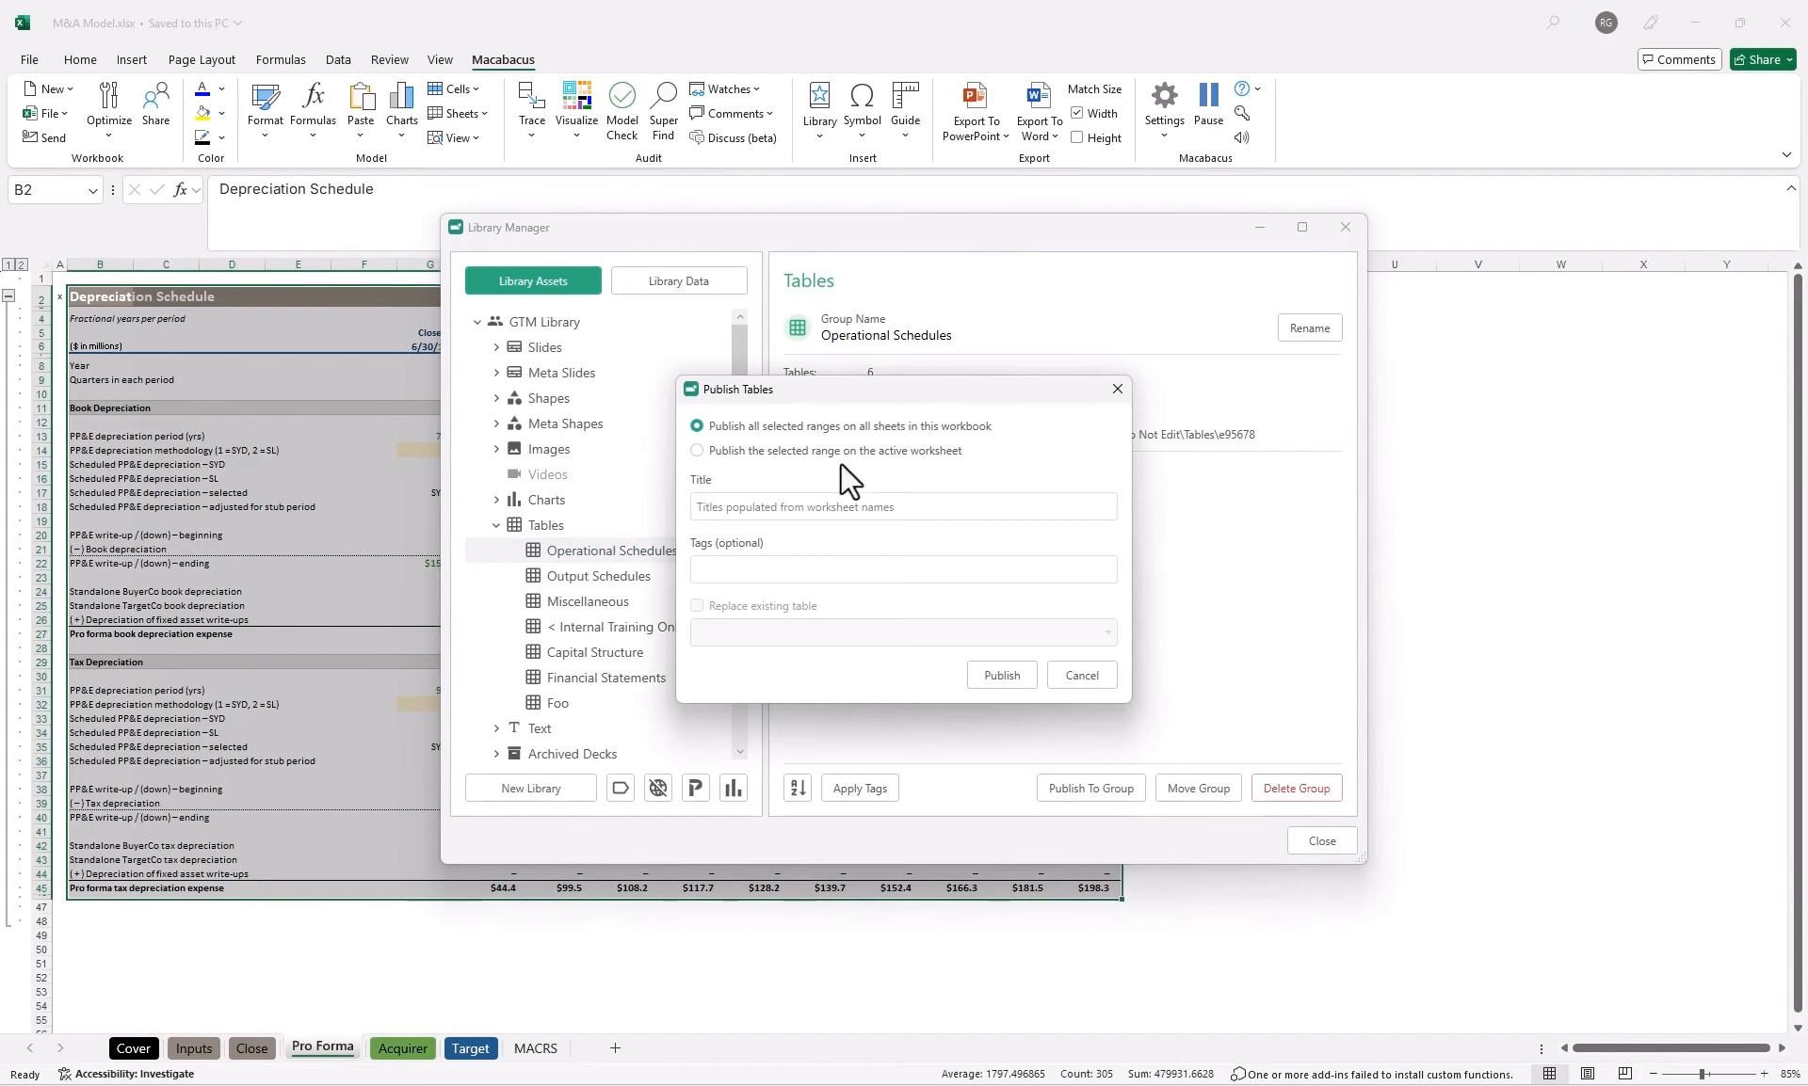
click(828, 448)
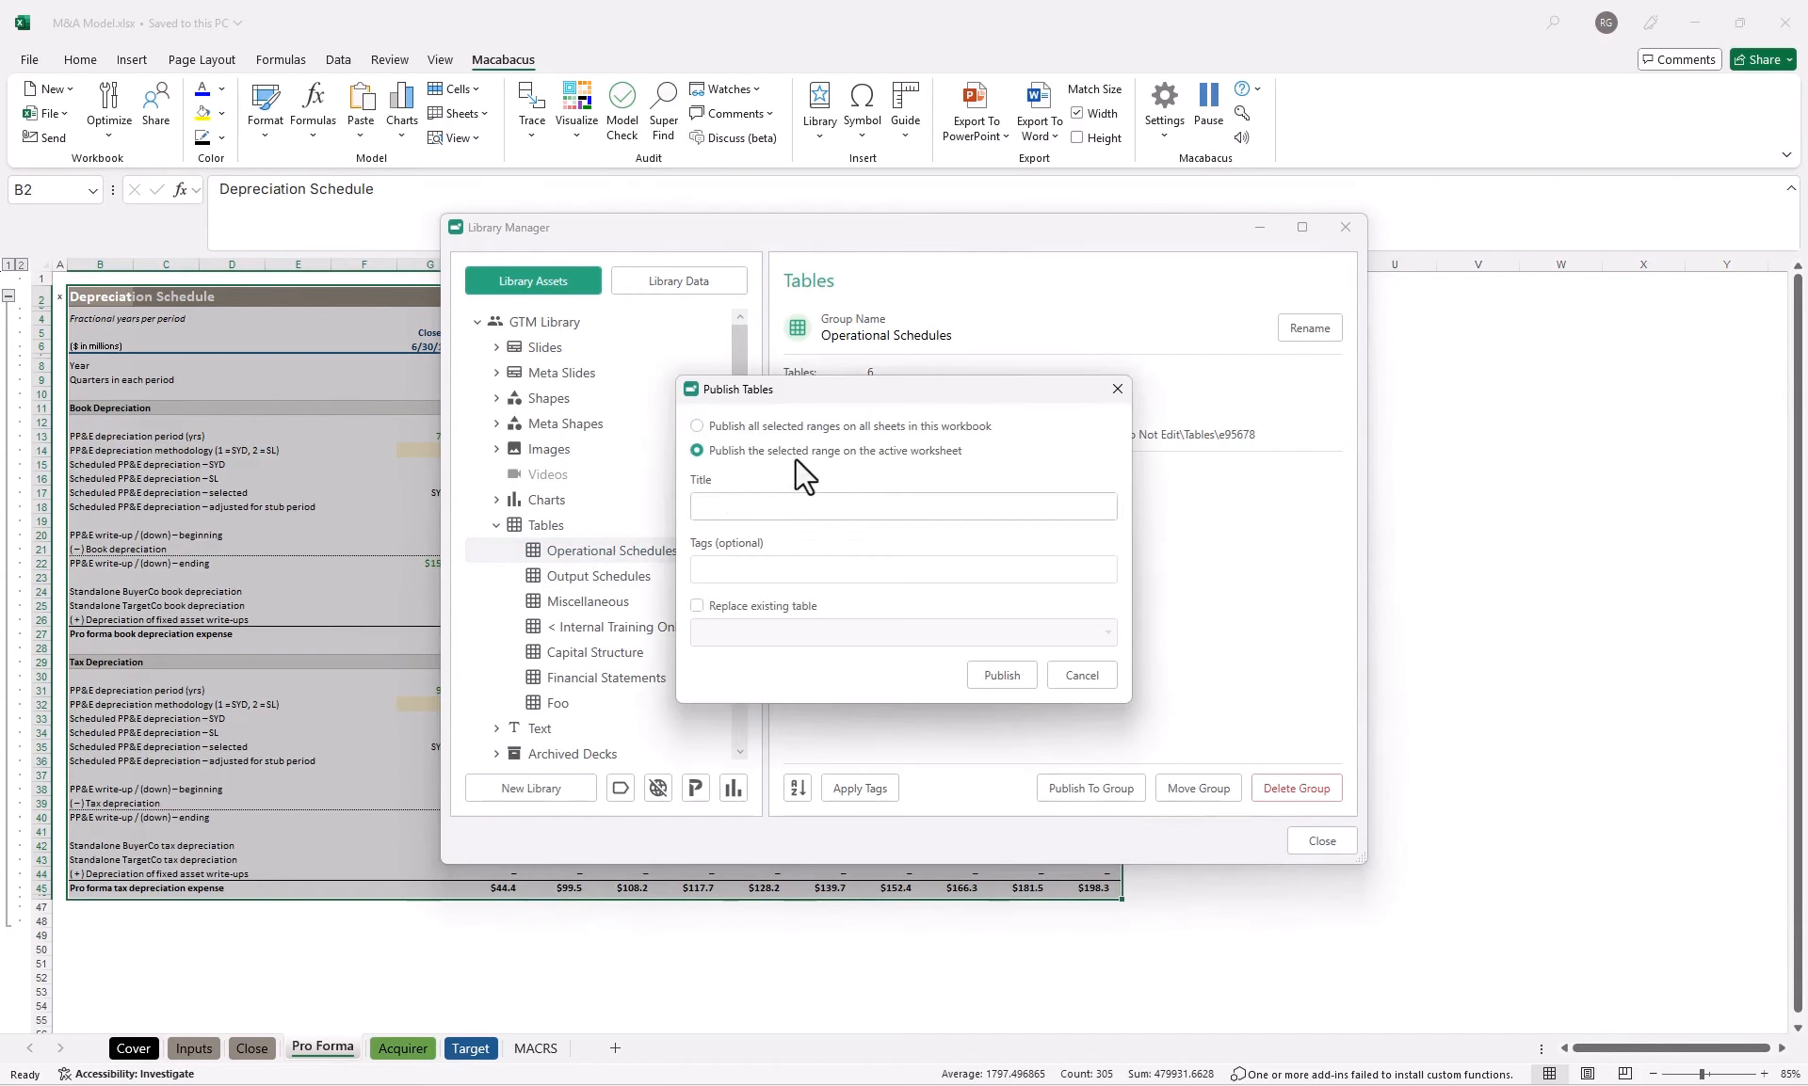
click(786, 506)
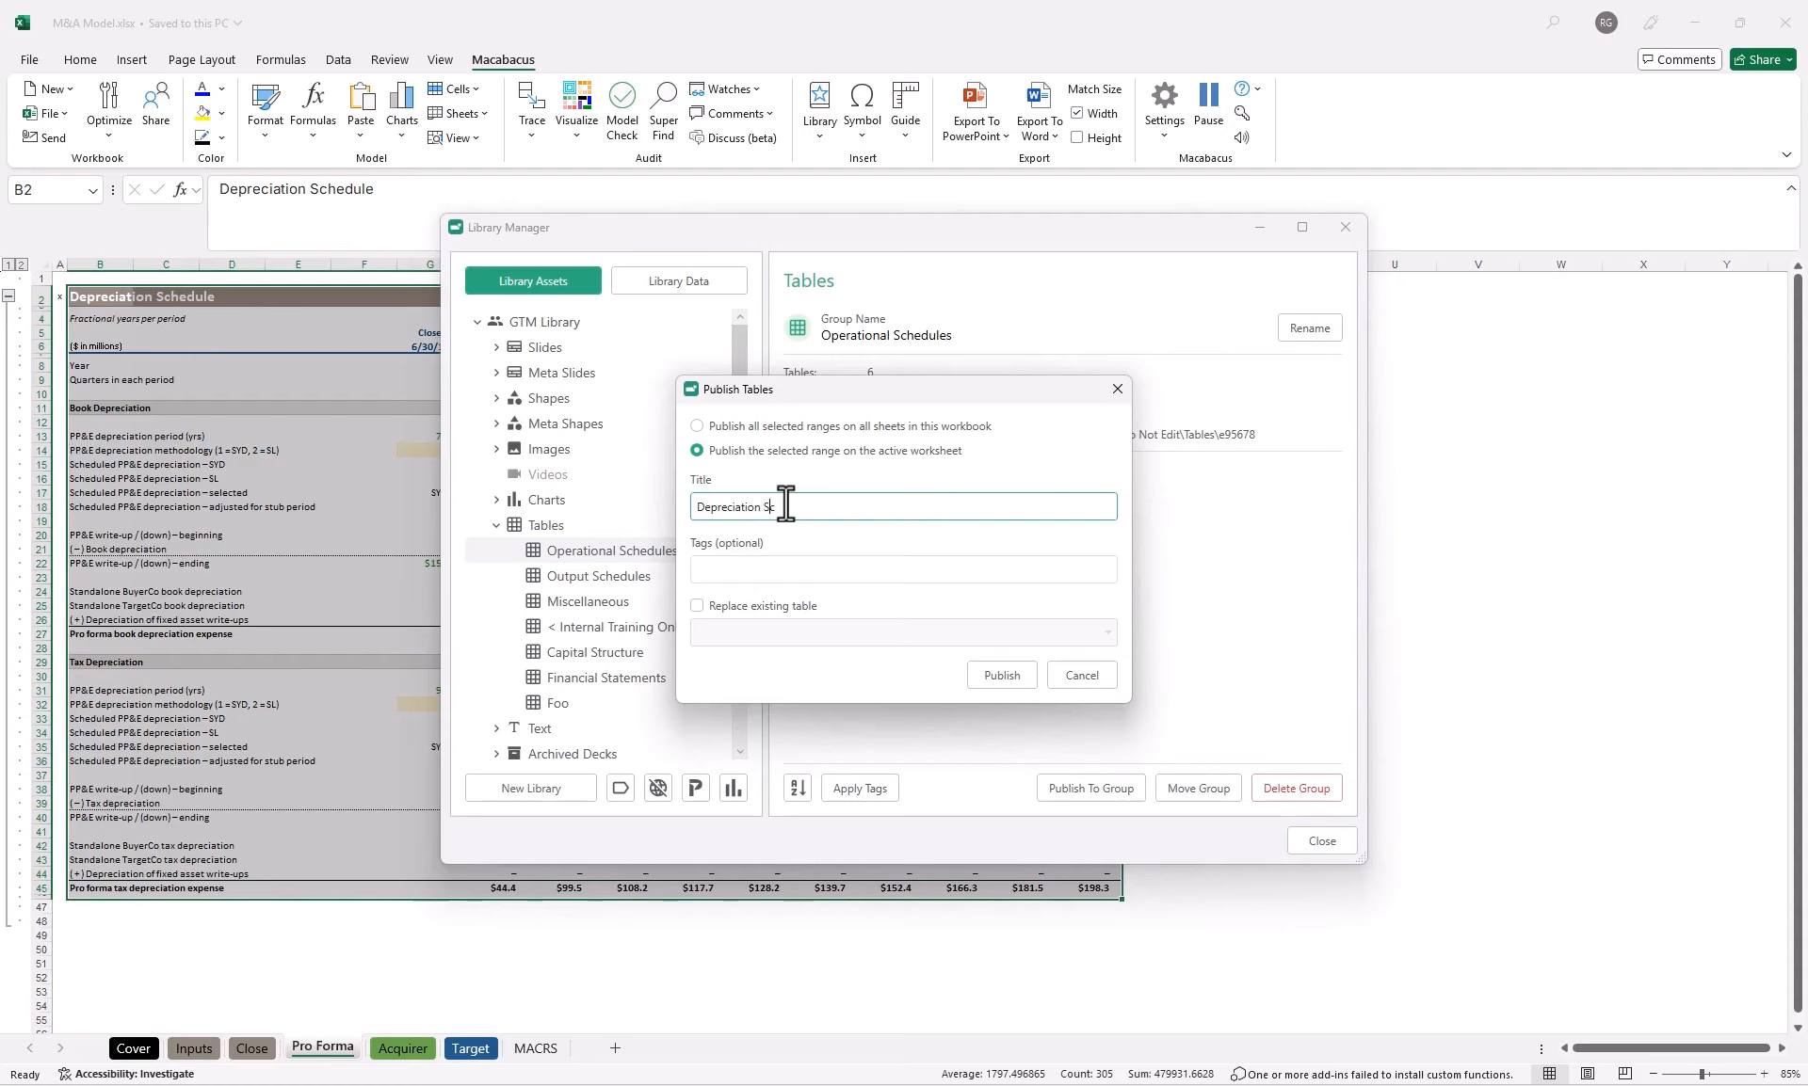
click(981, 678)
click(945, 623)
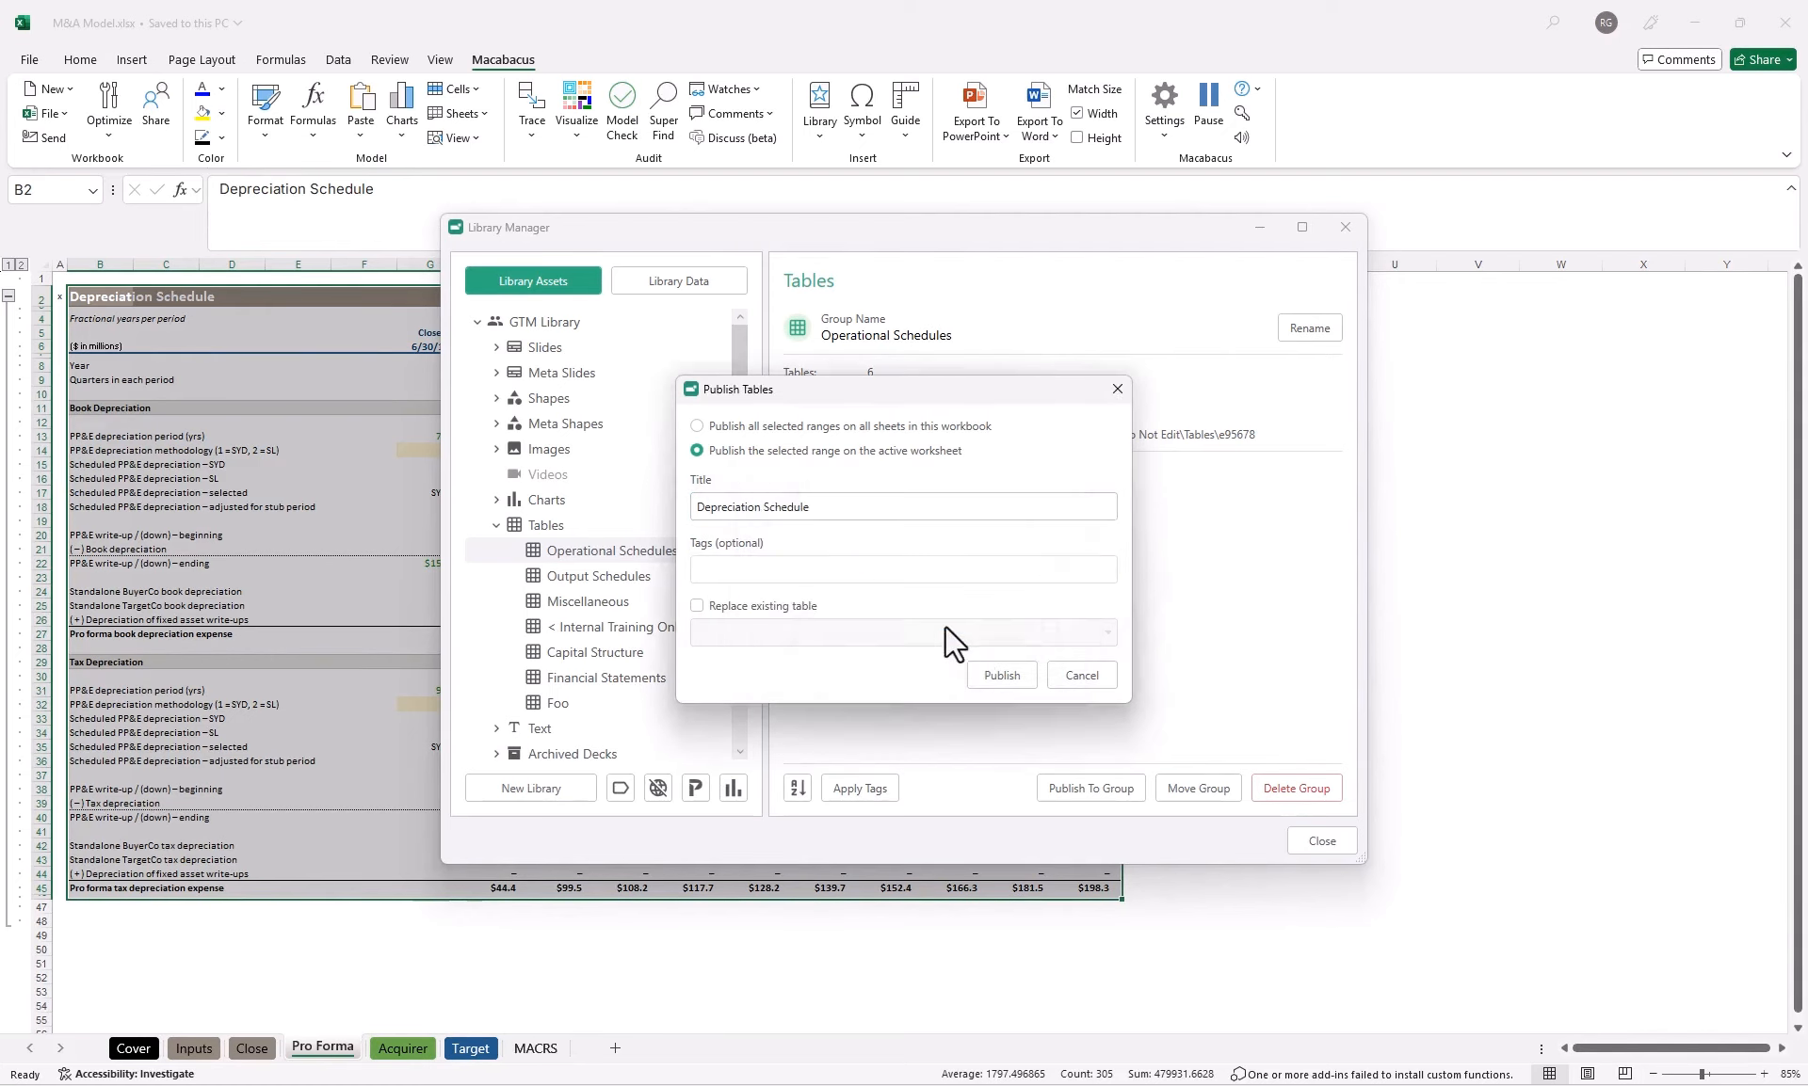
click(969, 581)
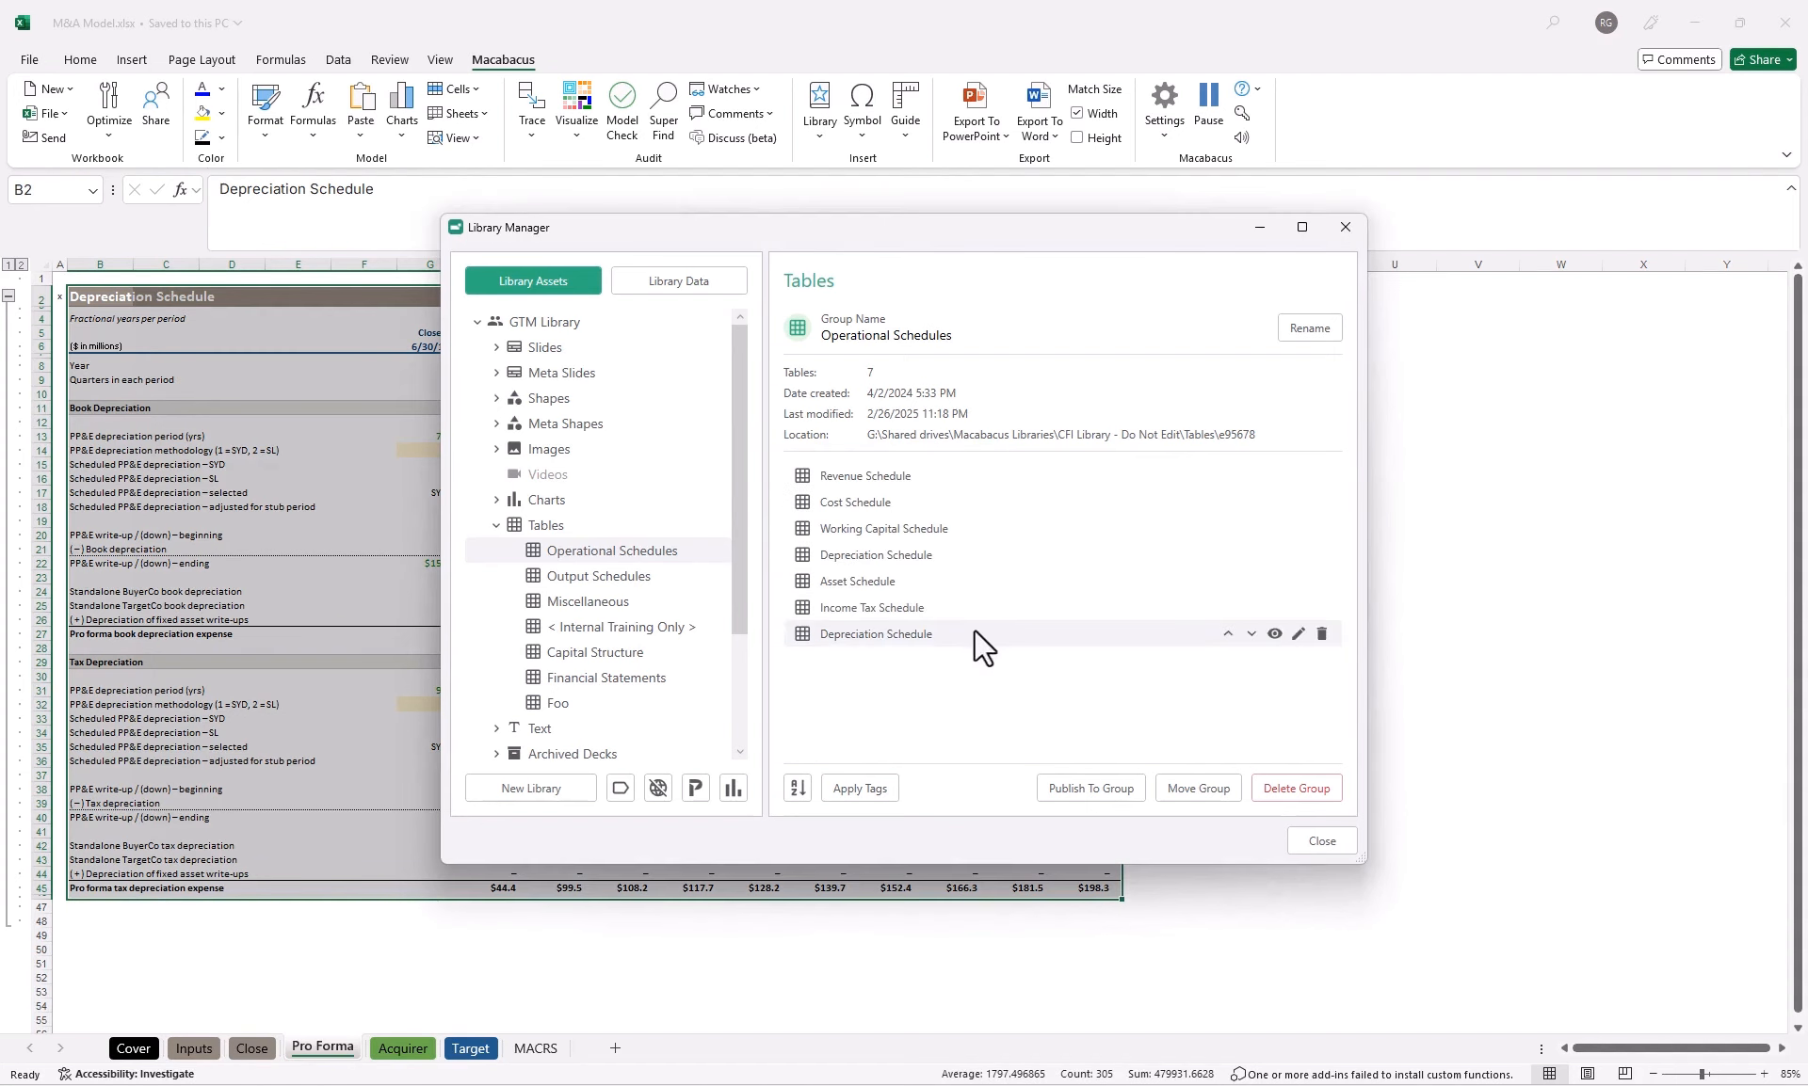
Close the Library Manager and insert the newly published Depreciation Schedule from Operational Schedules below the existing schedule, starting at row 49.
click(1305, 844)
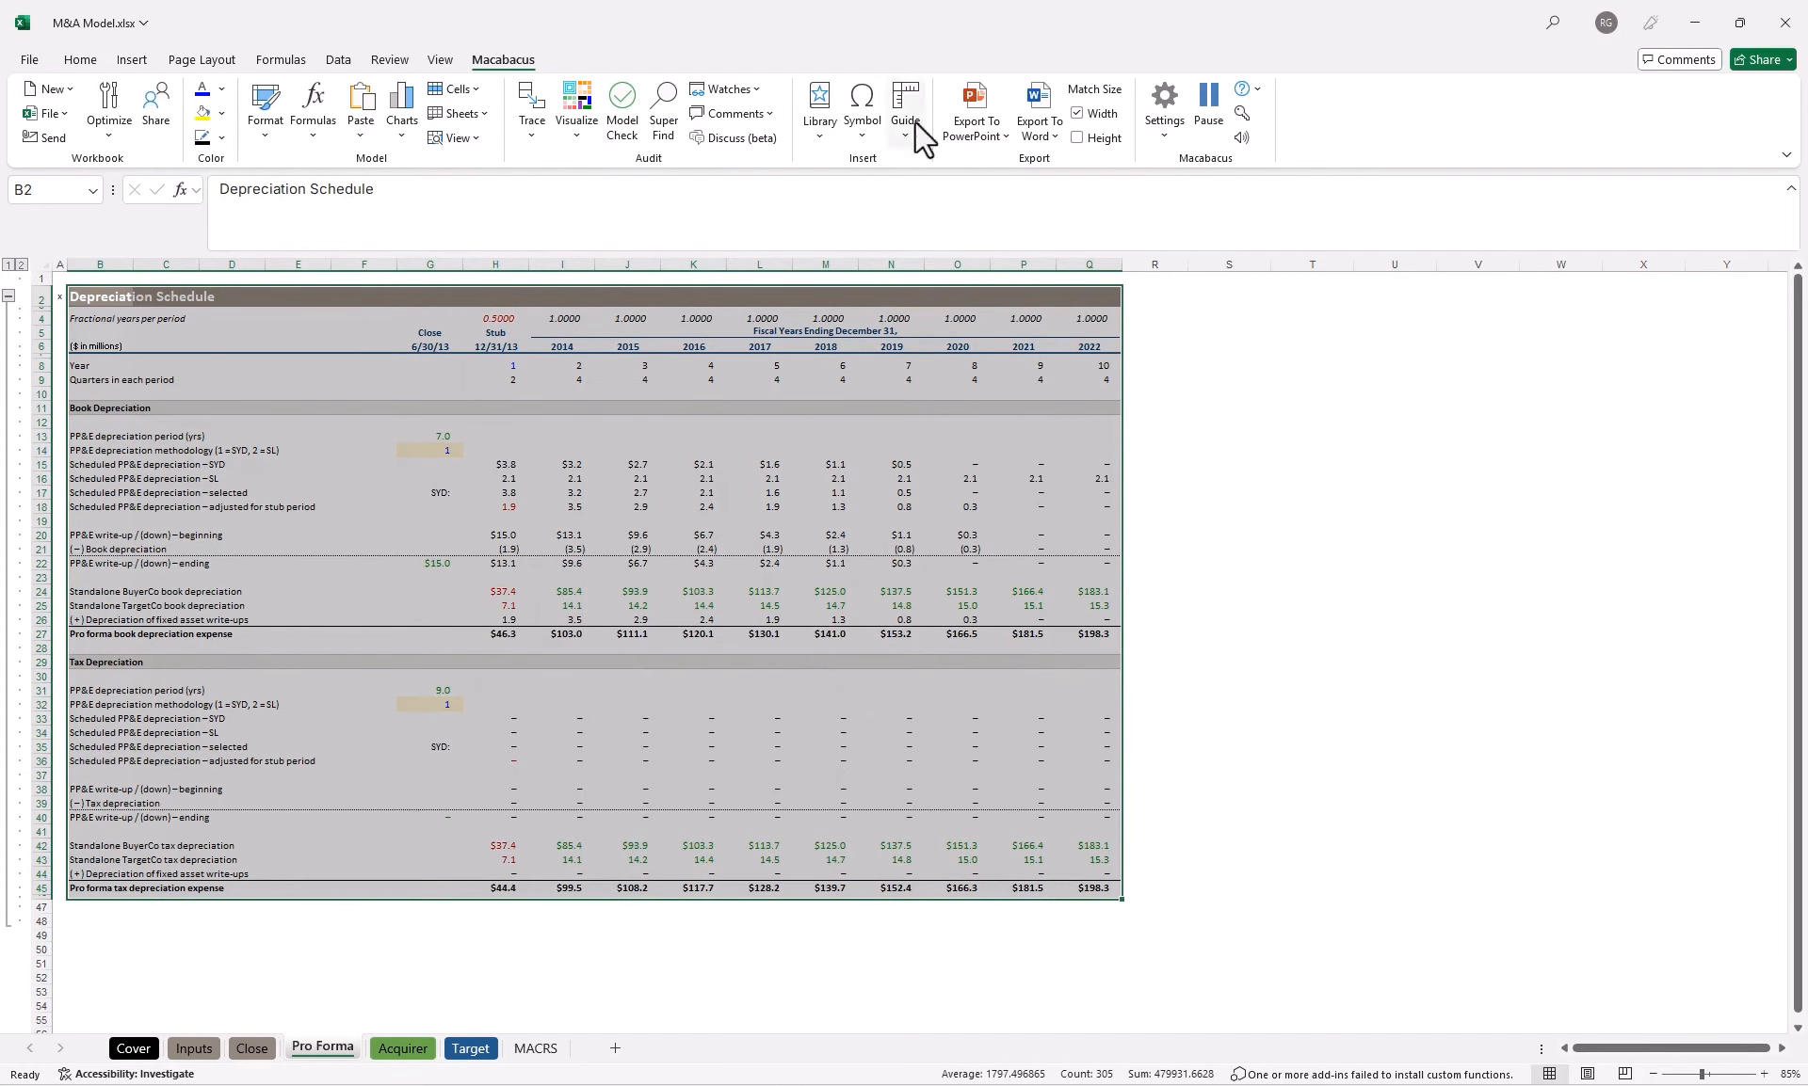
click(818, 106)
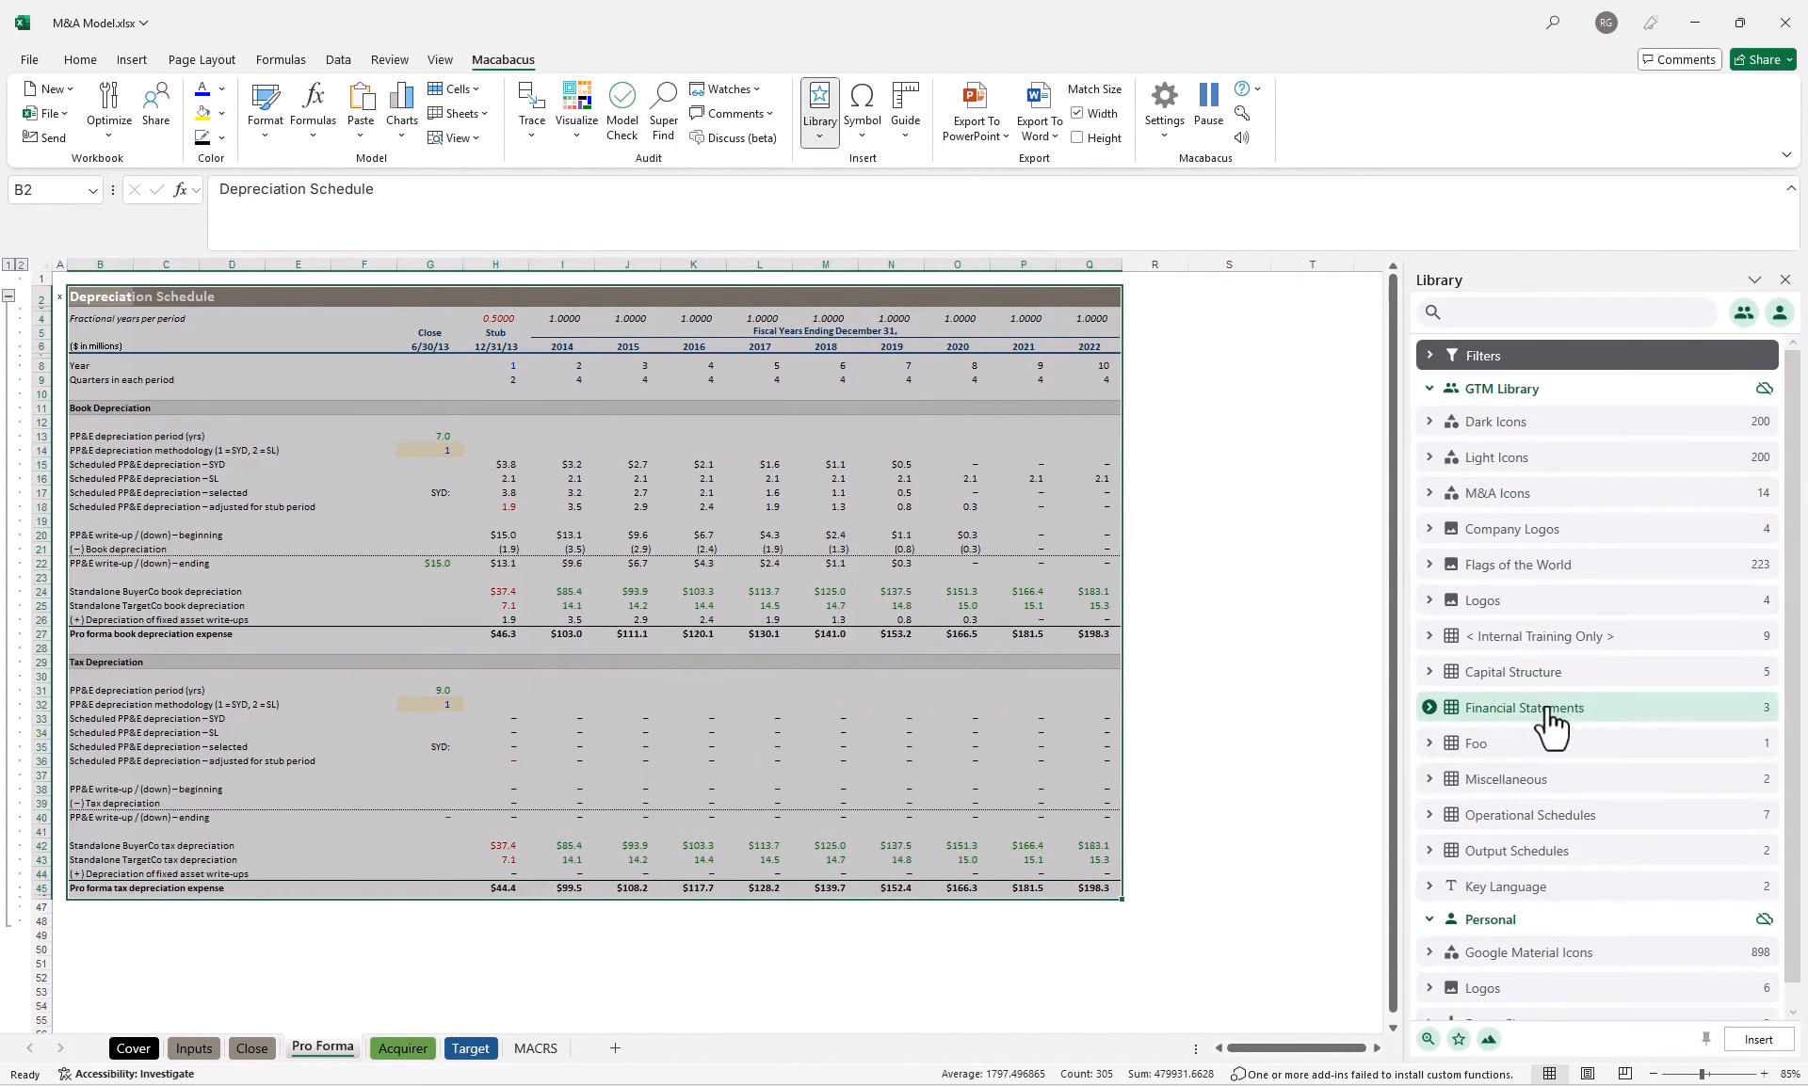
click(1544, 813)
scroll(1545, 753, down, 2)
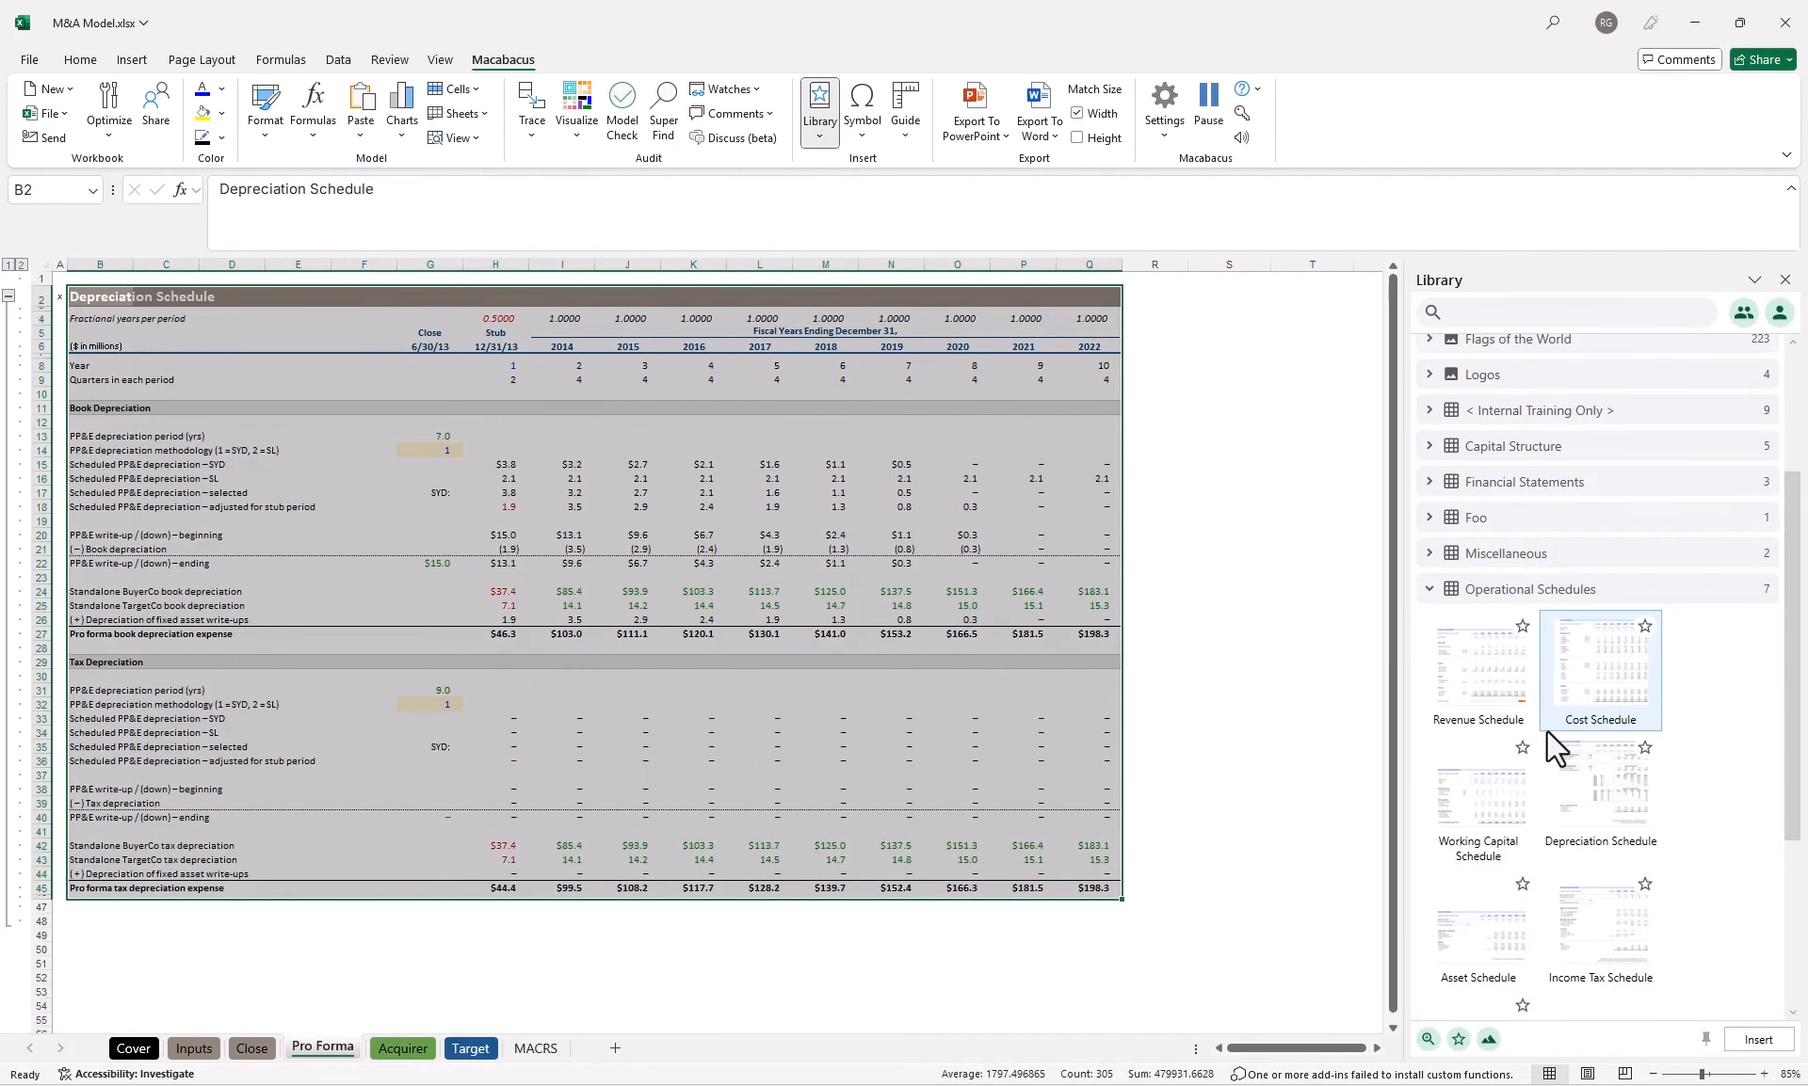
scroll(1559, 744, down, 3)
mouse_move(1504, 756)
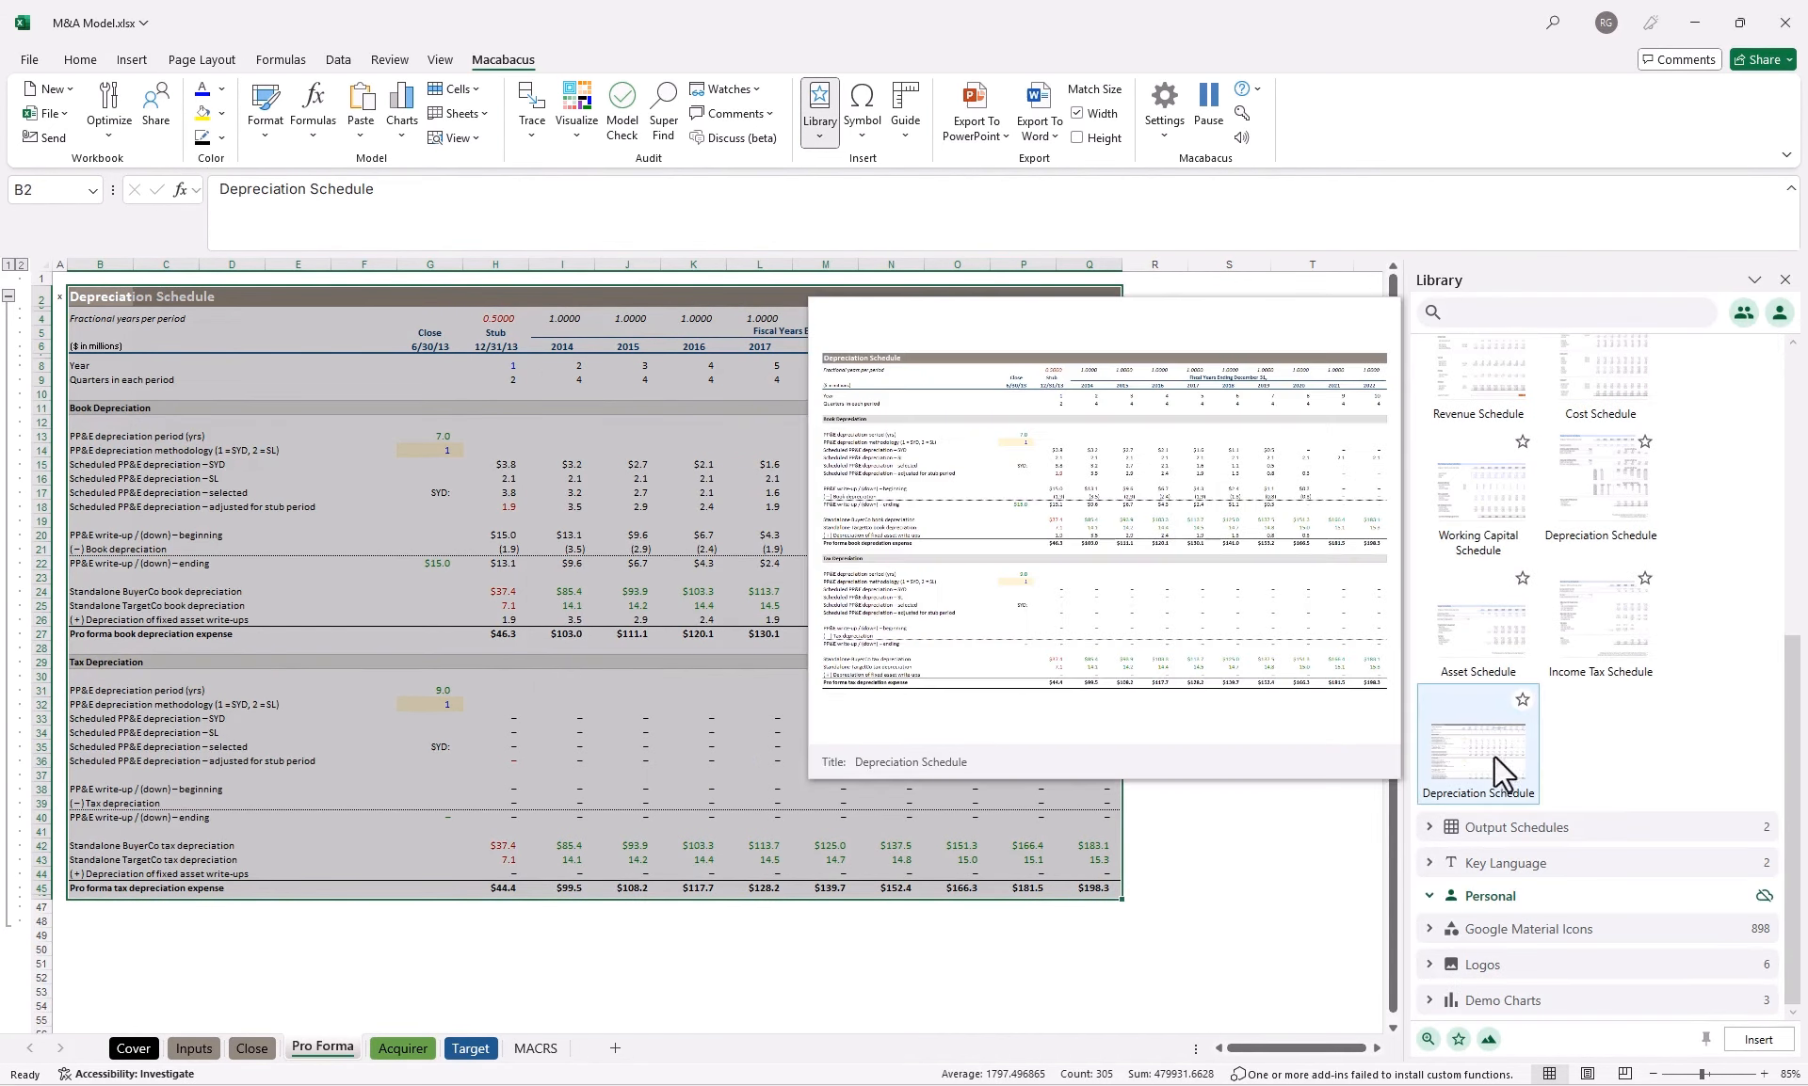
scroll(173, 824, down, 4)
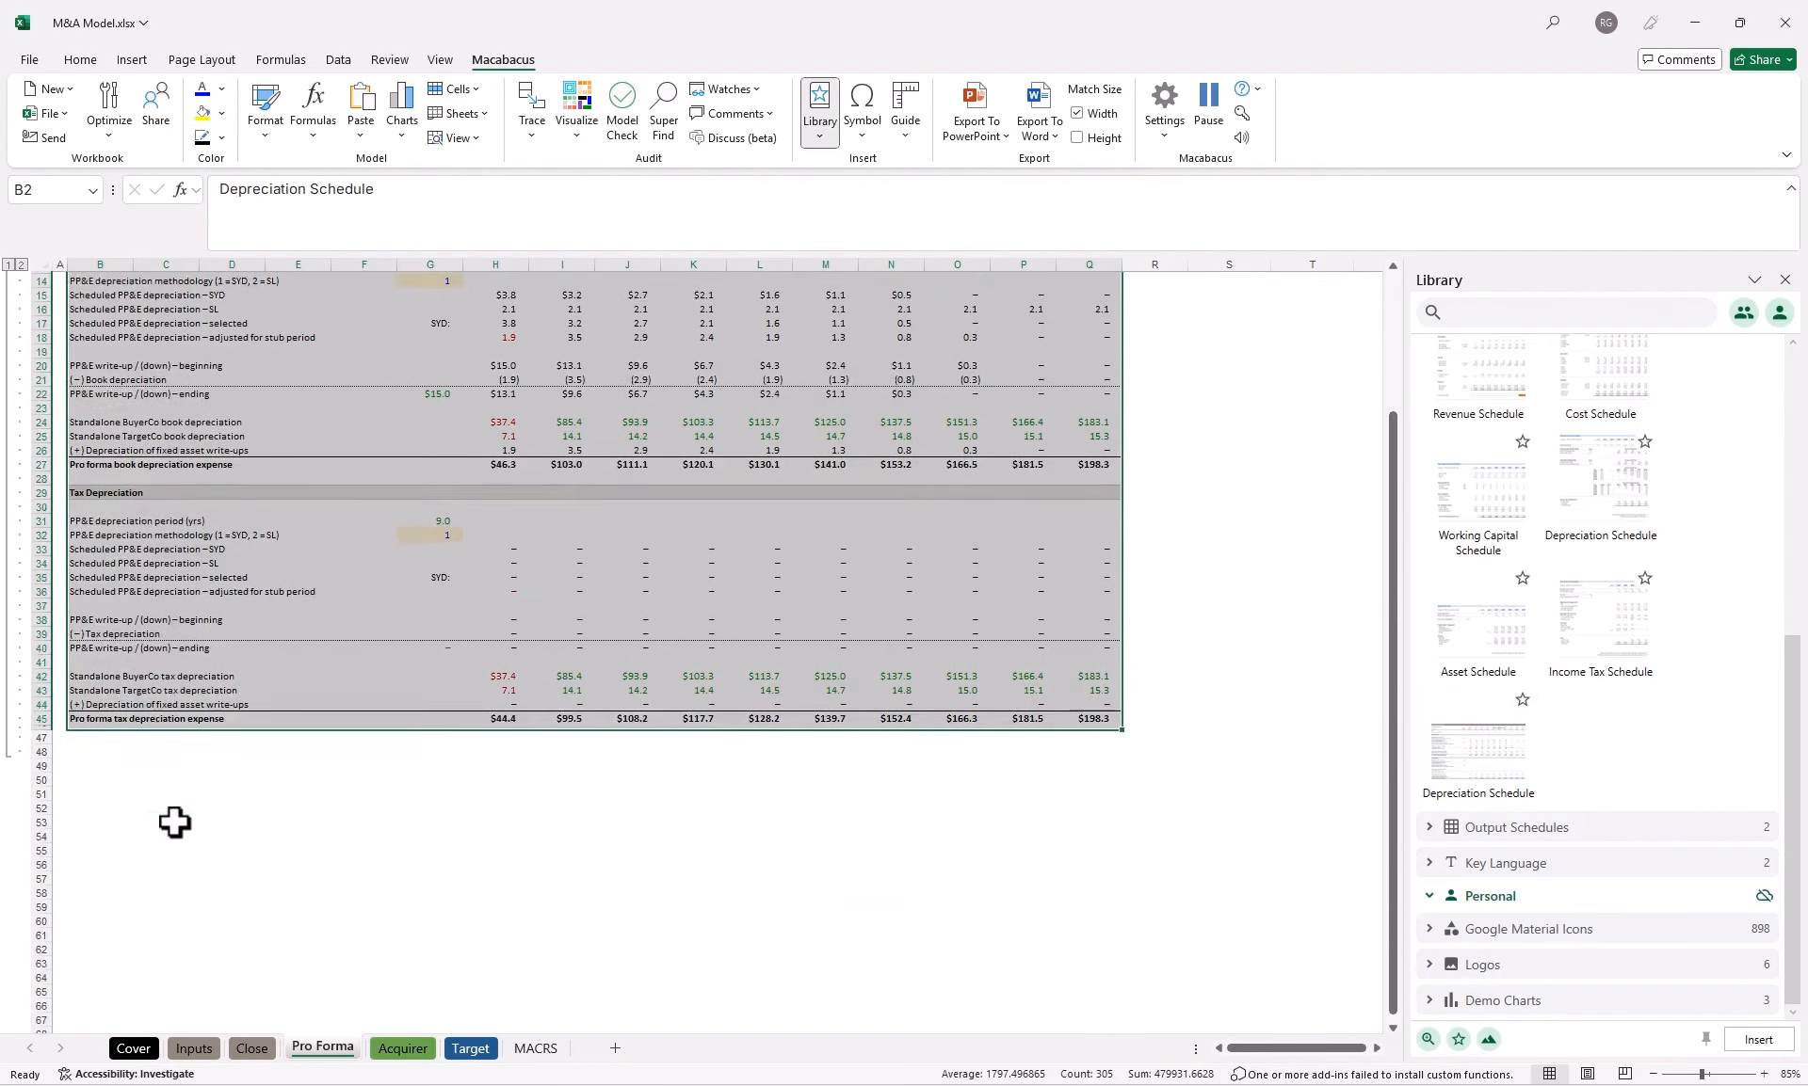
scroll(173, 824, up, 1)
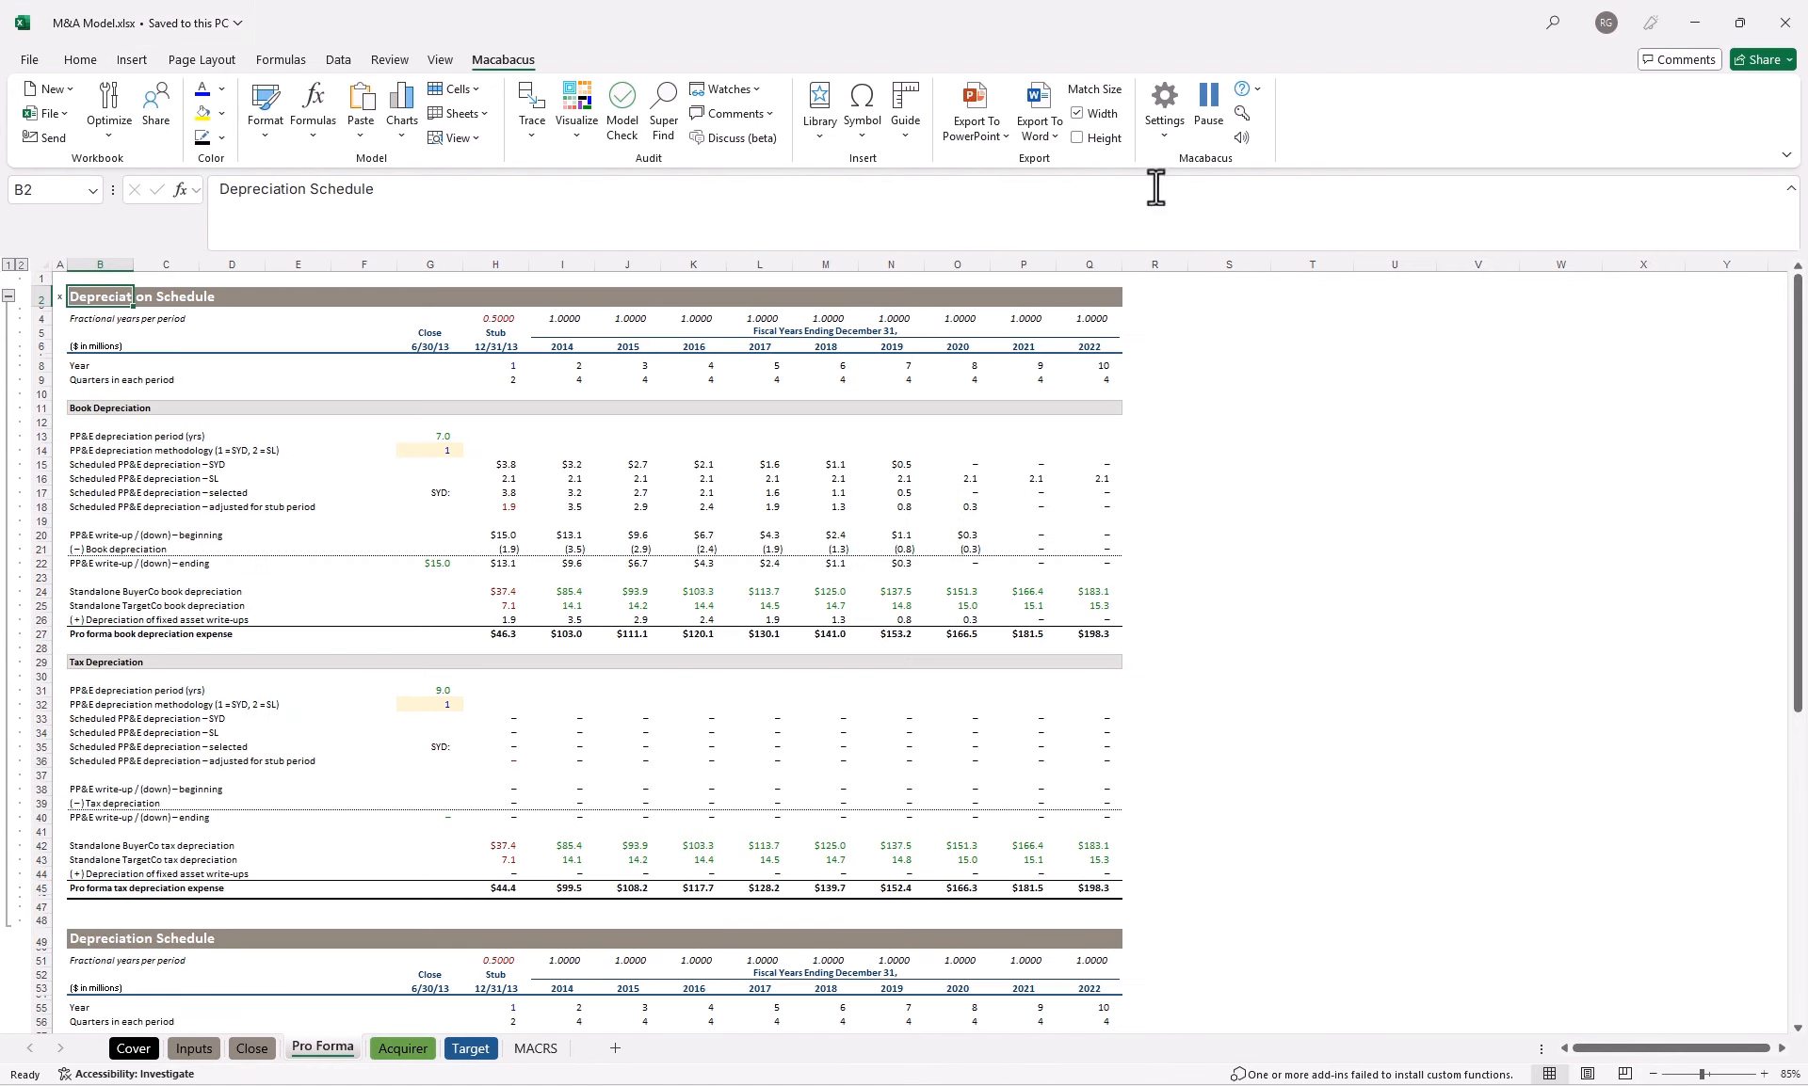
In the Library Manager, add a new group named Firm Approved Templates to the Model Templates category of the GTM Library.
click(1176, 137)
click(1194, 185)
key(Right)
key(Down)
key(Down)
key(Down)
key(Down)
key(Down)
key(Down)
key(Down)
key(Down)
key(Down)
key(Down)
key(Down)
key(Down)
key(Up)
key(Right)
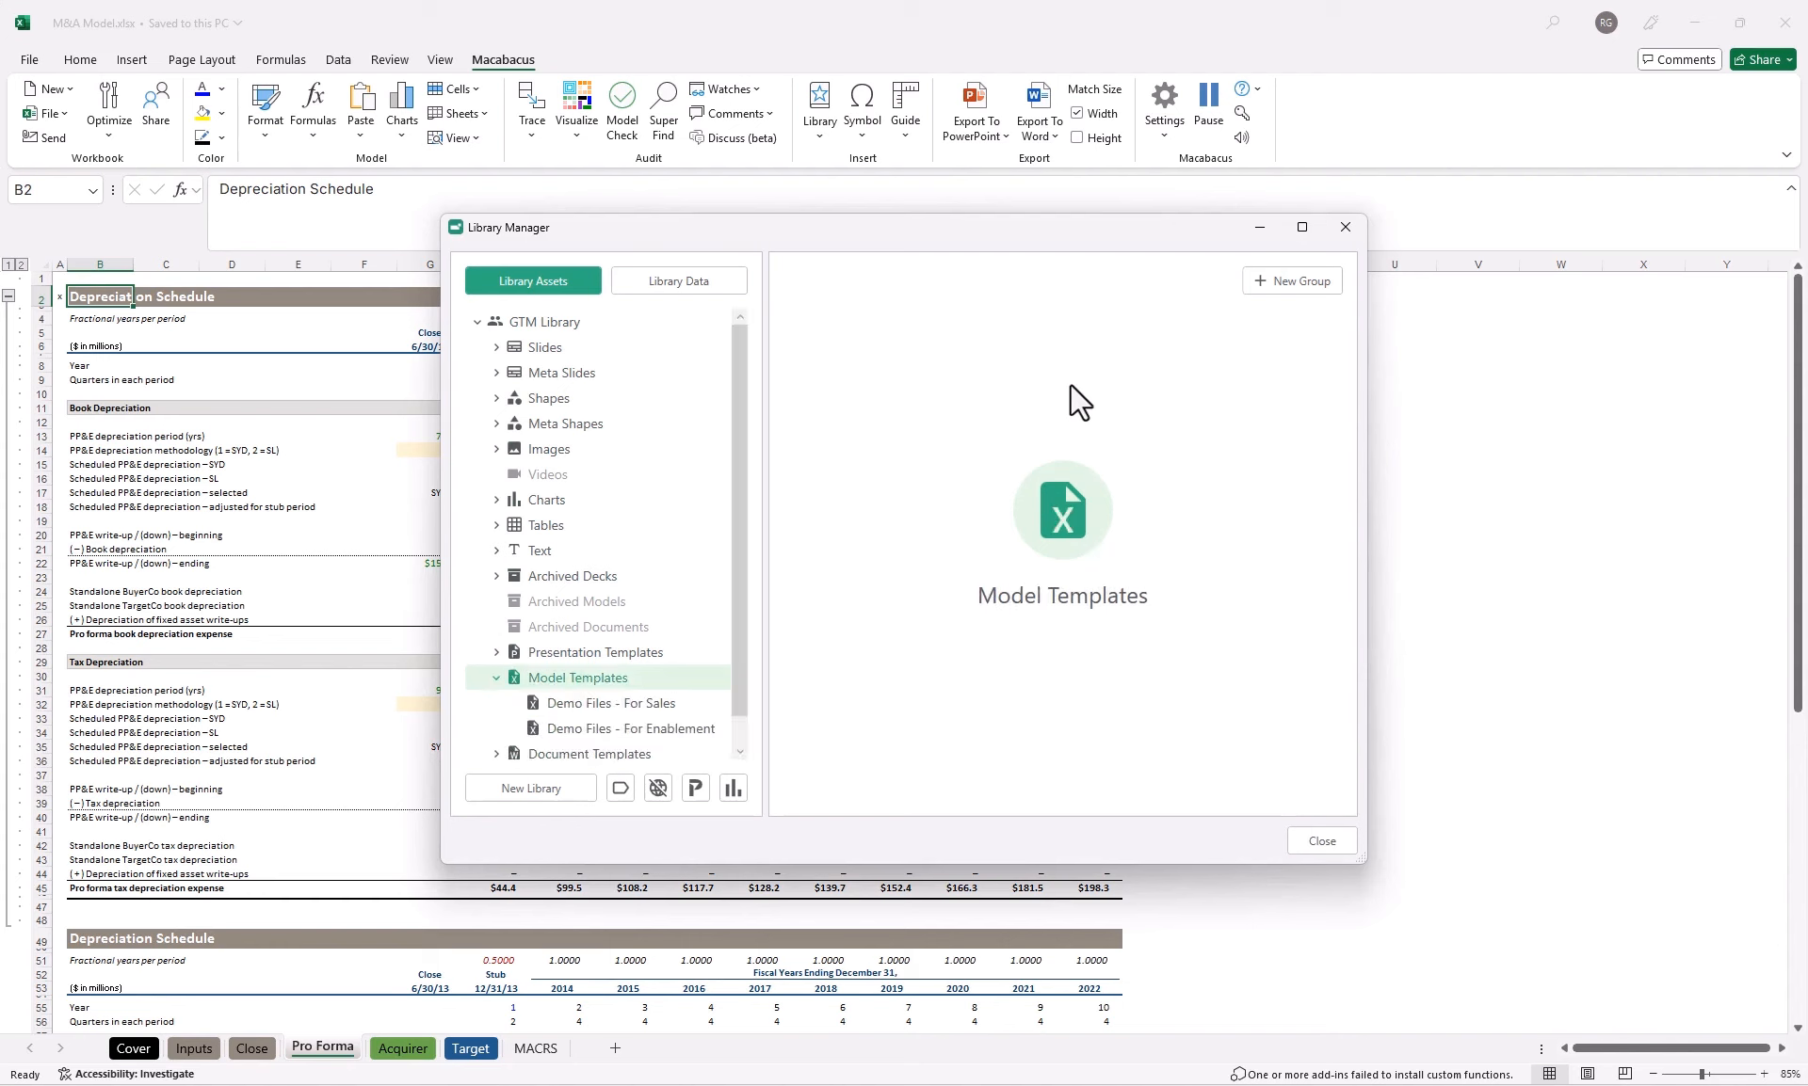
click(1318, 280)
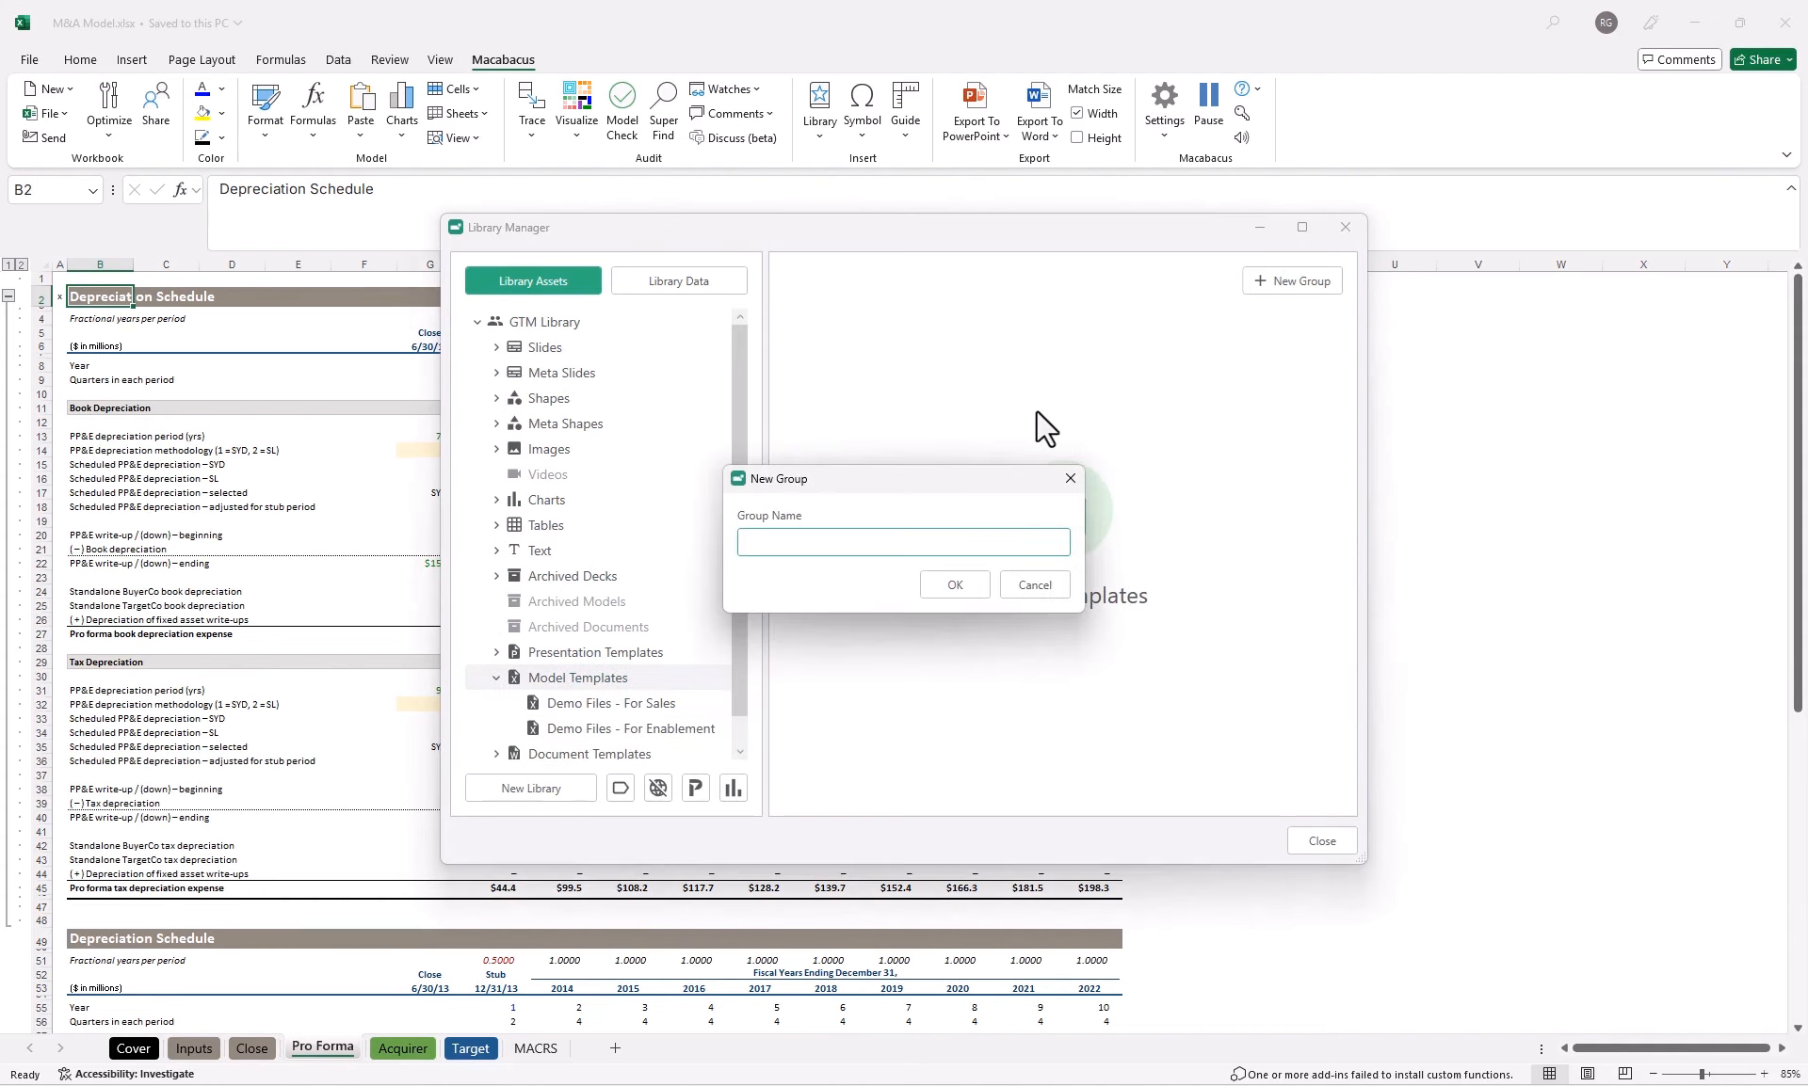
text(Firm Approved Templates)
key(Return)
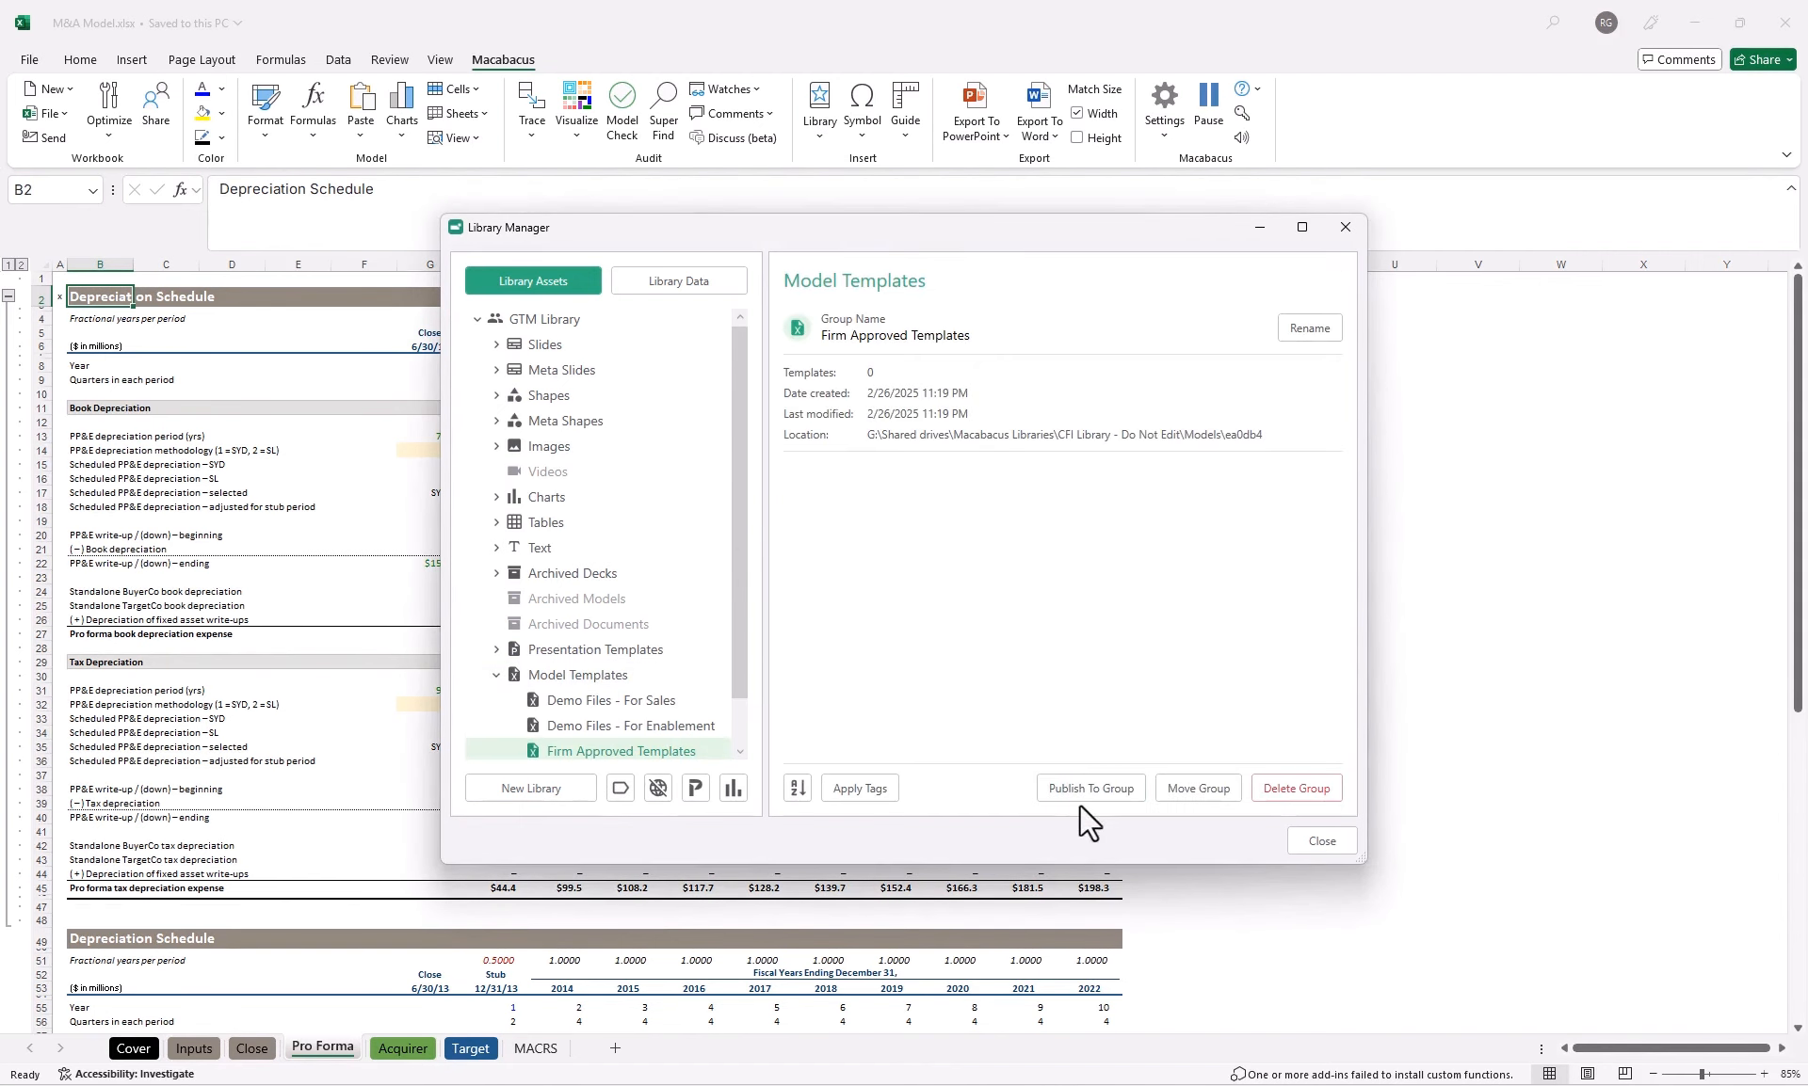
Publish the Desktop workbook M&A Model.xlsx to the Firm Approved Templates group with the title M&A Model.
click(1086, 789)
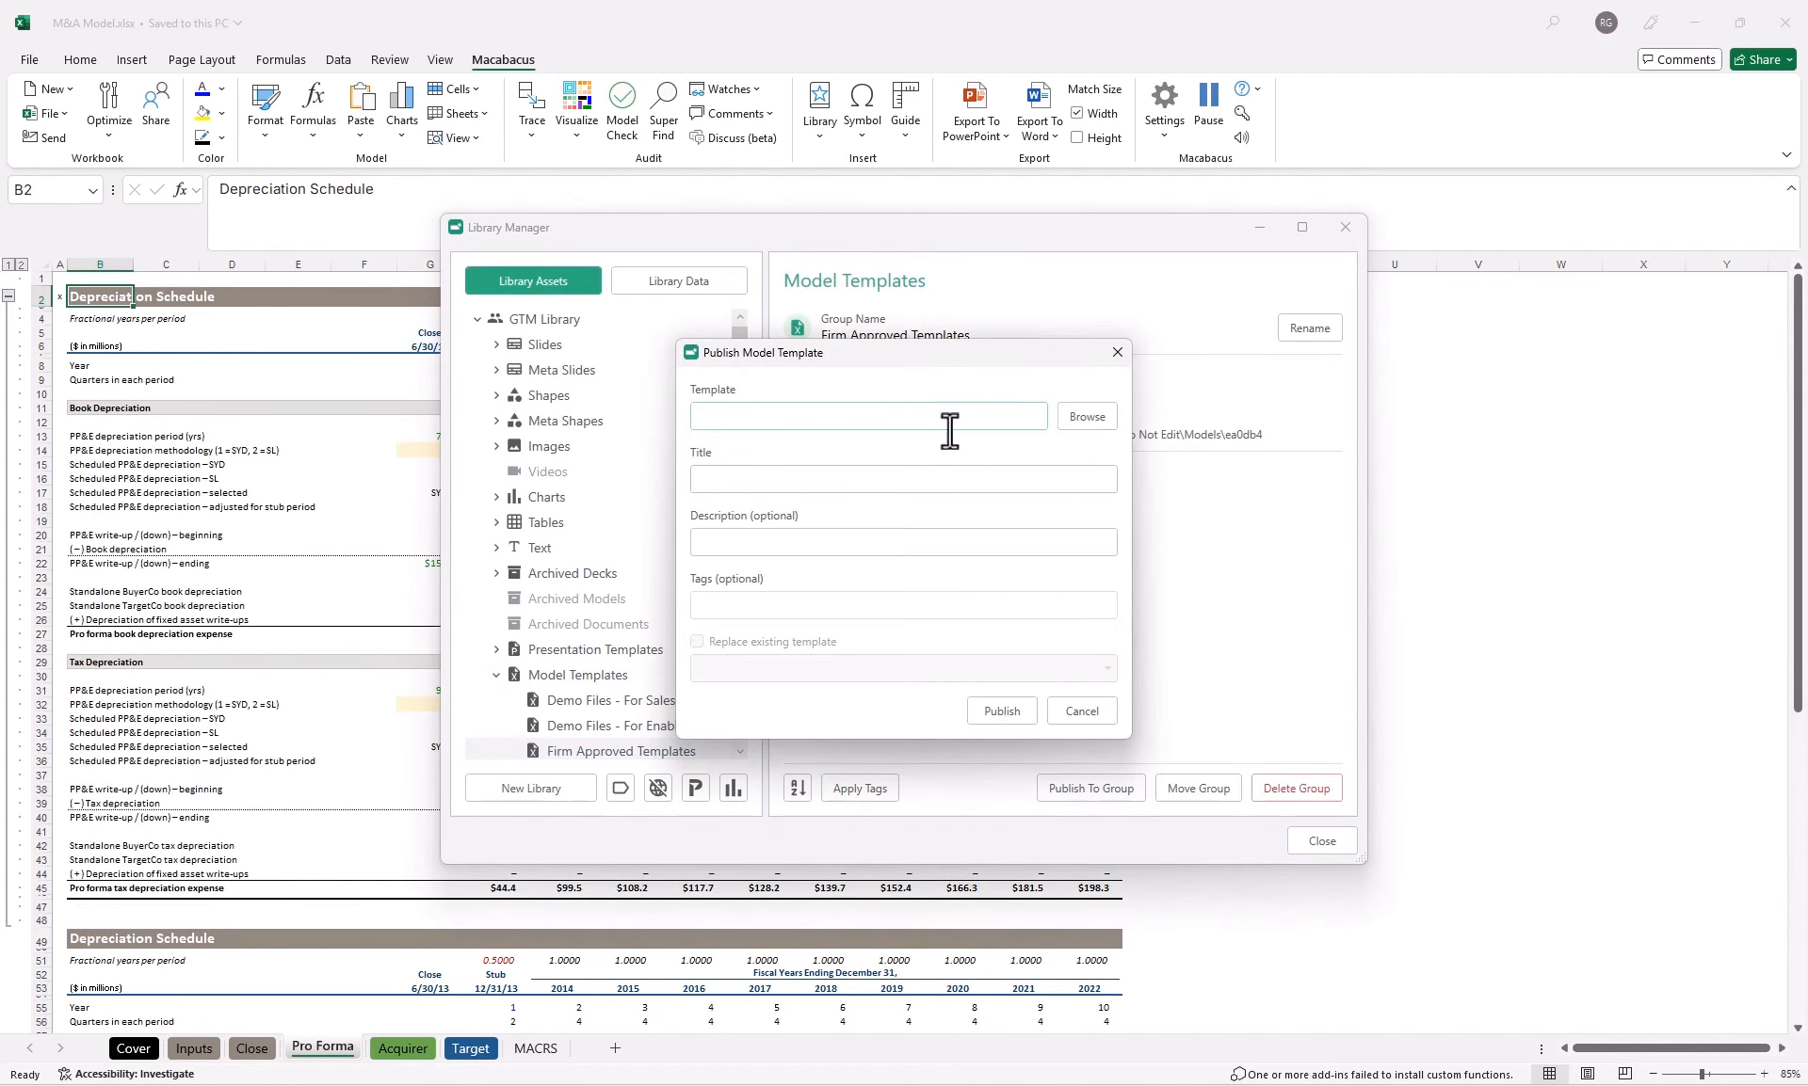
click(1083, 416)
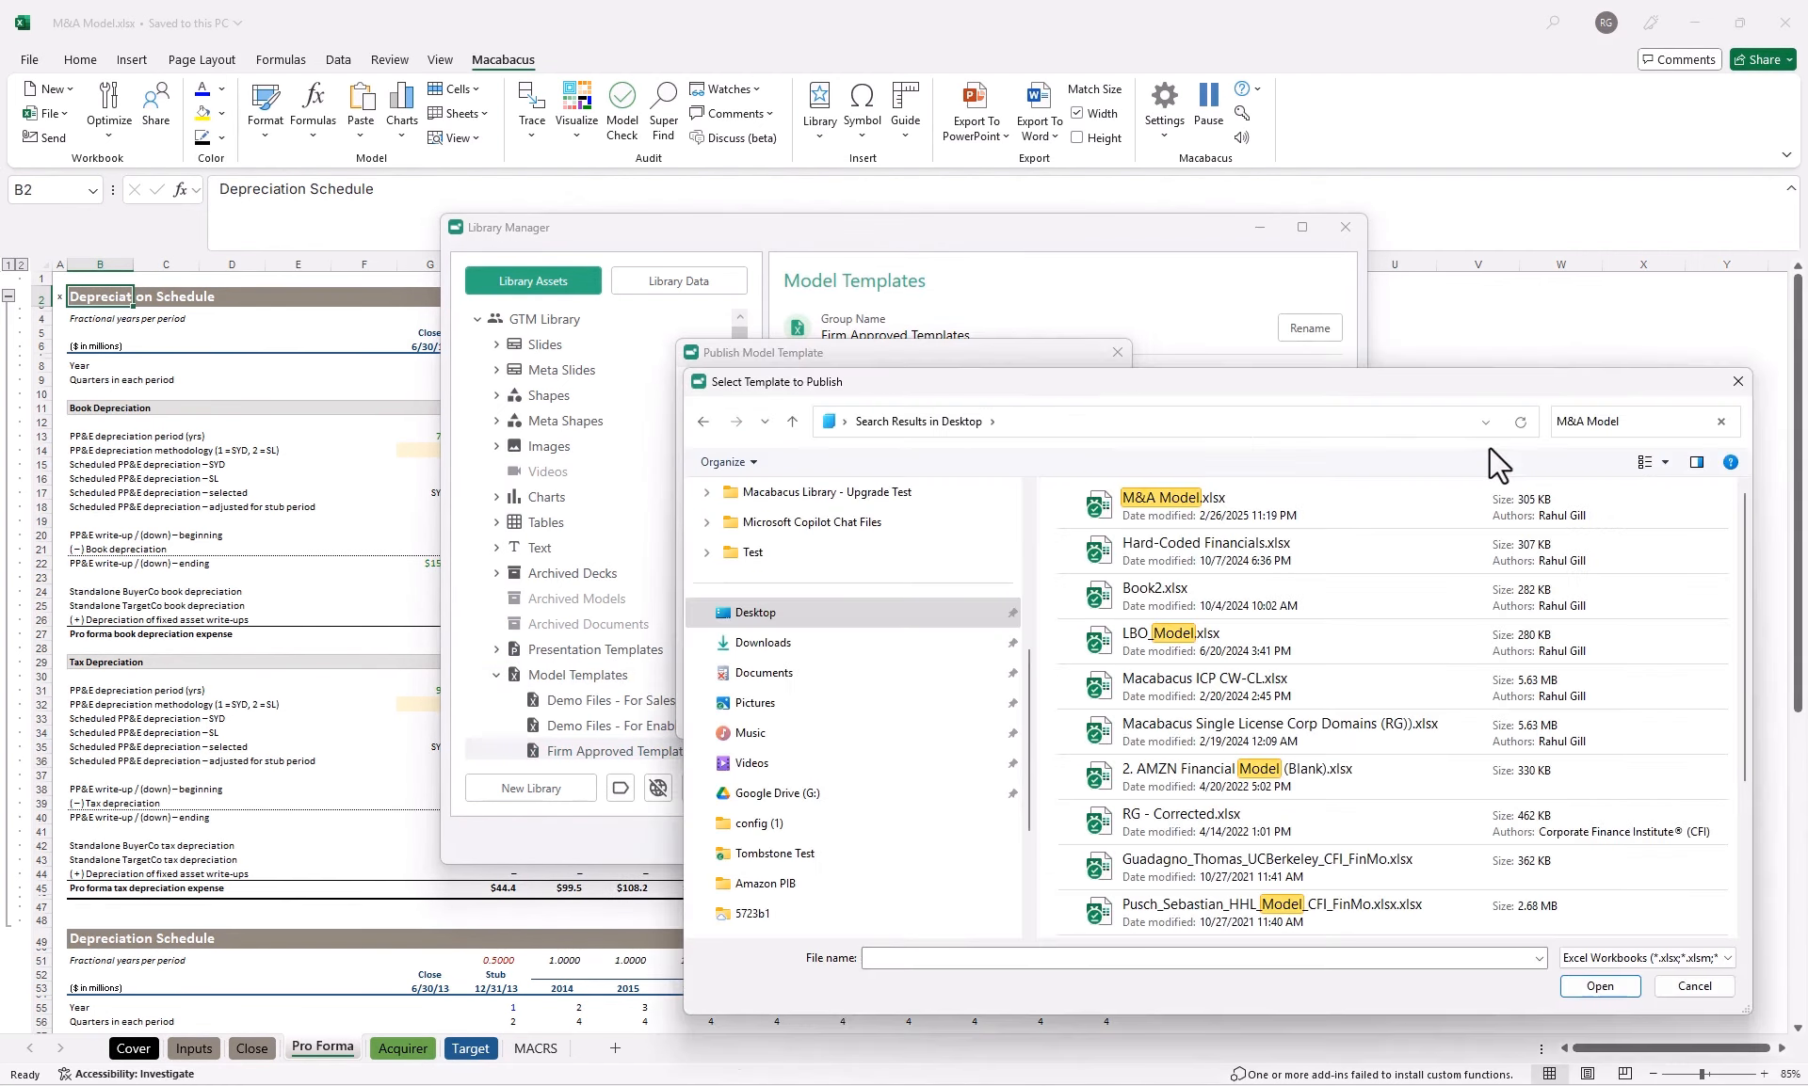
double_click(1172, 497)
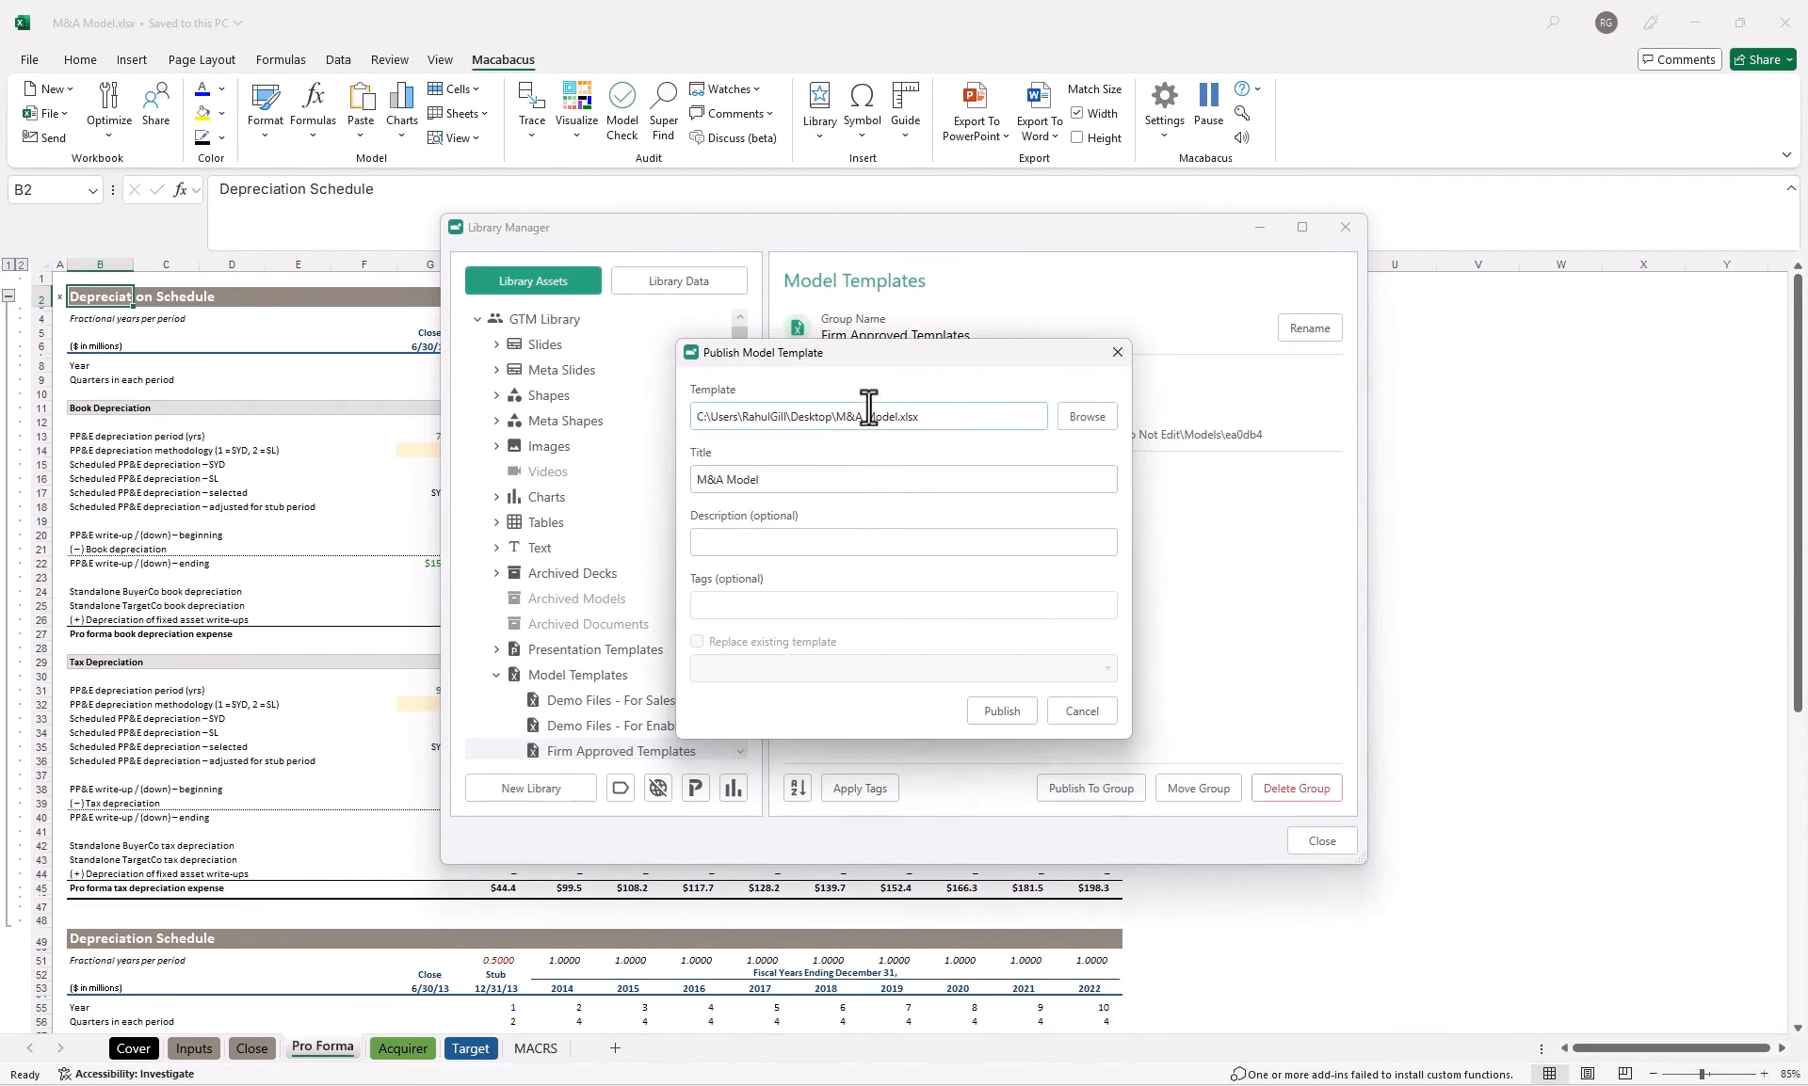
click(1002, 716)
click(975, 587)
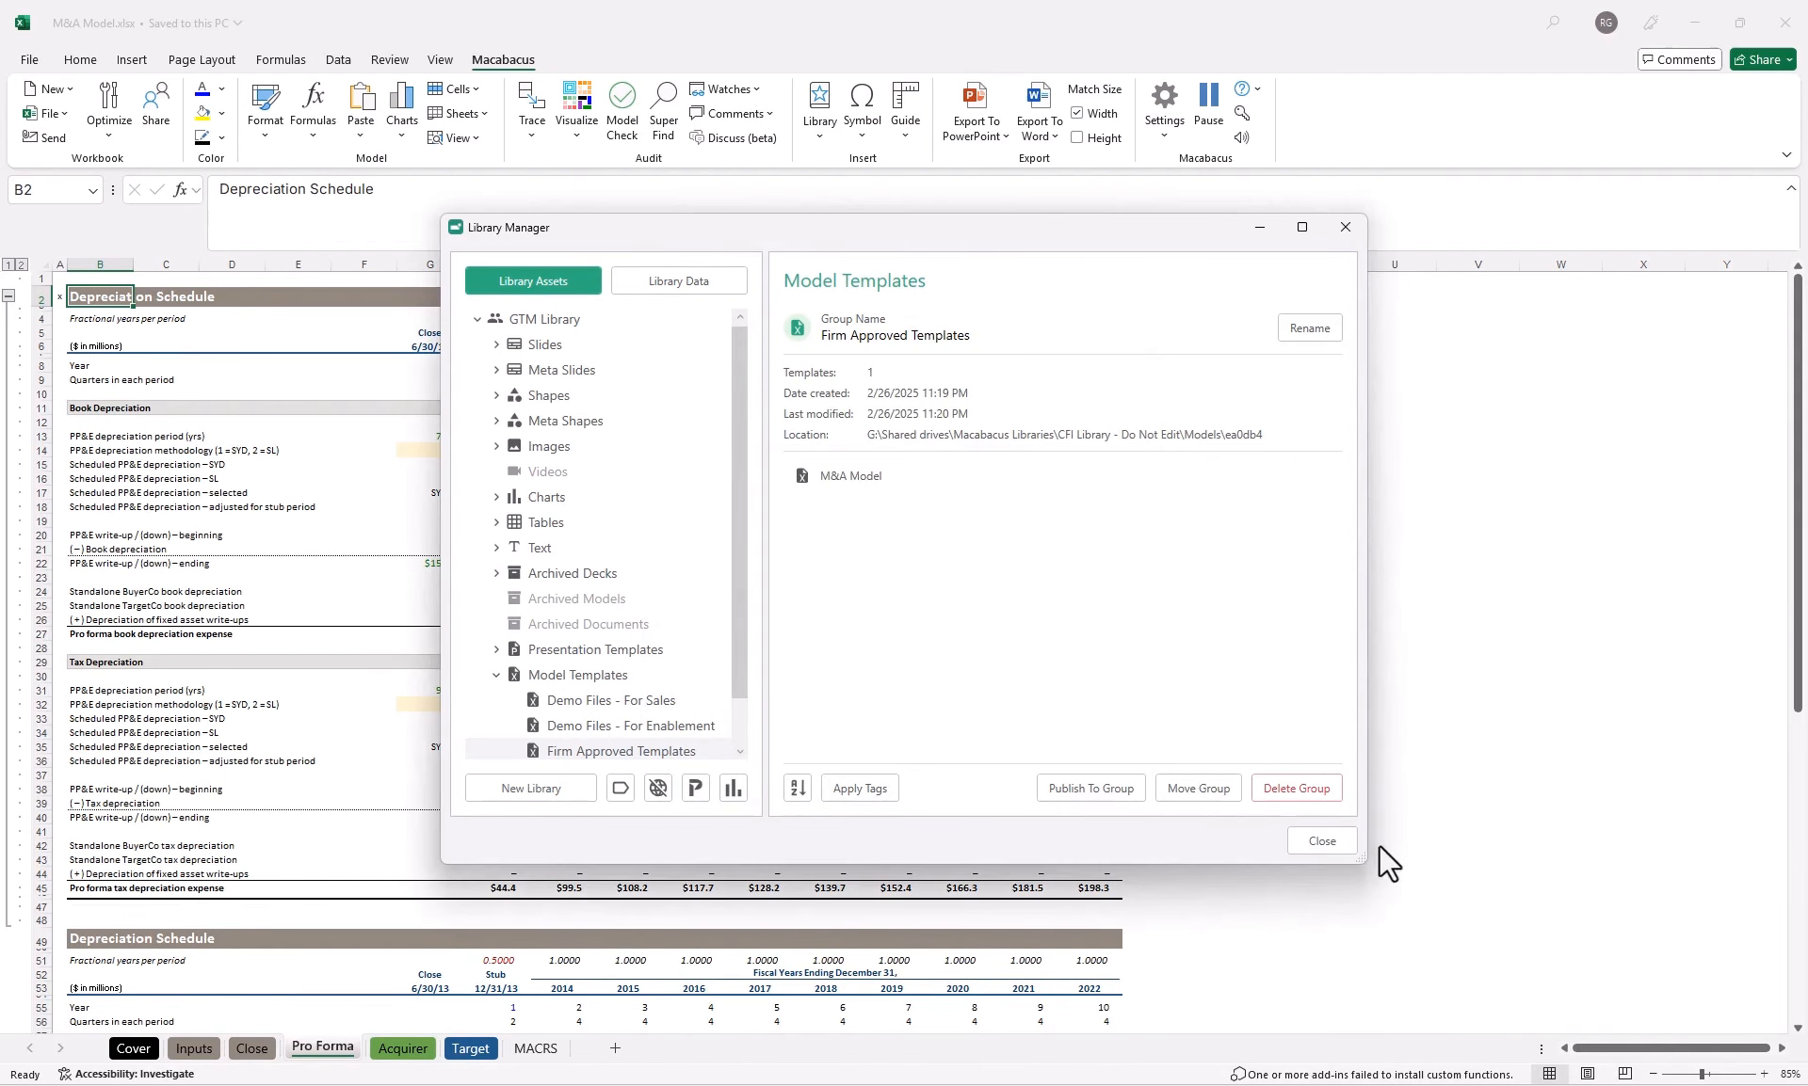
Close the Library Manager and create a new workbook from the M&A Model template in the Firm Approved Templates group.
click(1323, 842)
click(52, 89)
mouse_move(163, 247)
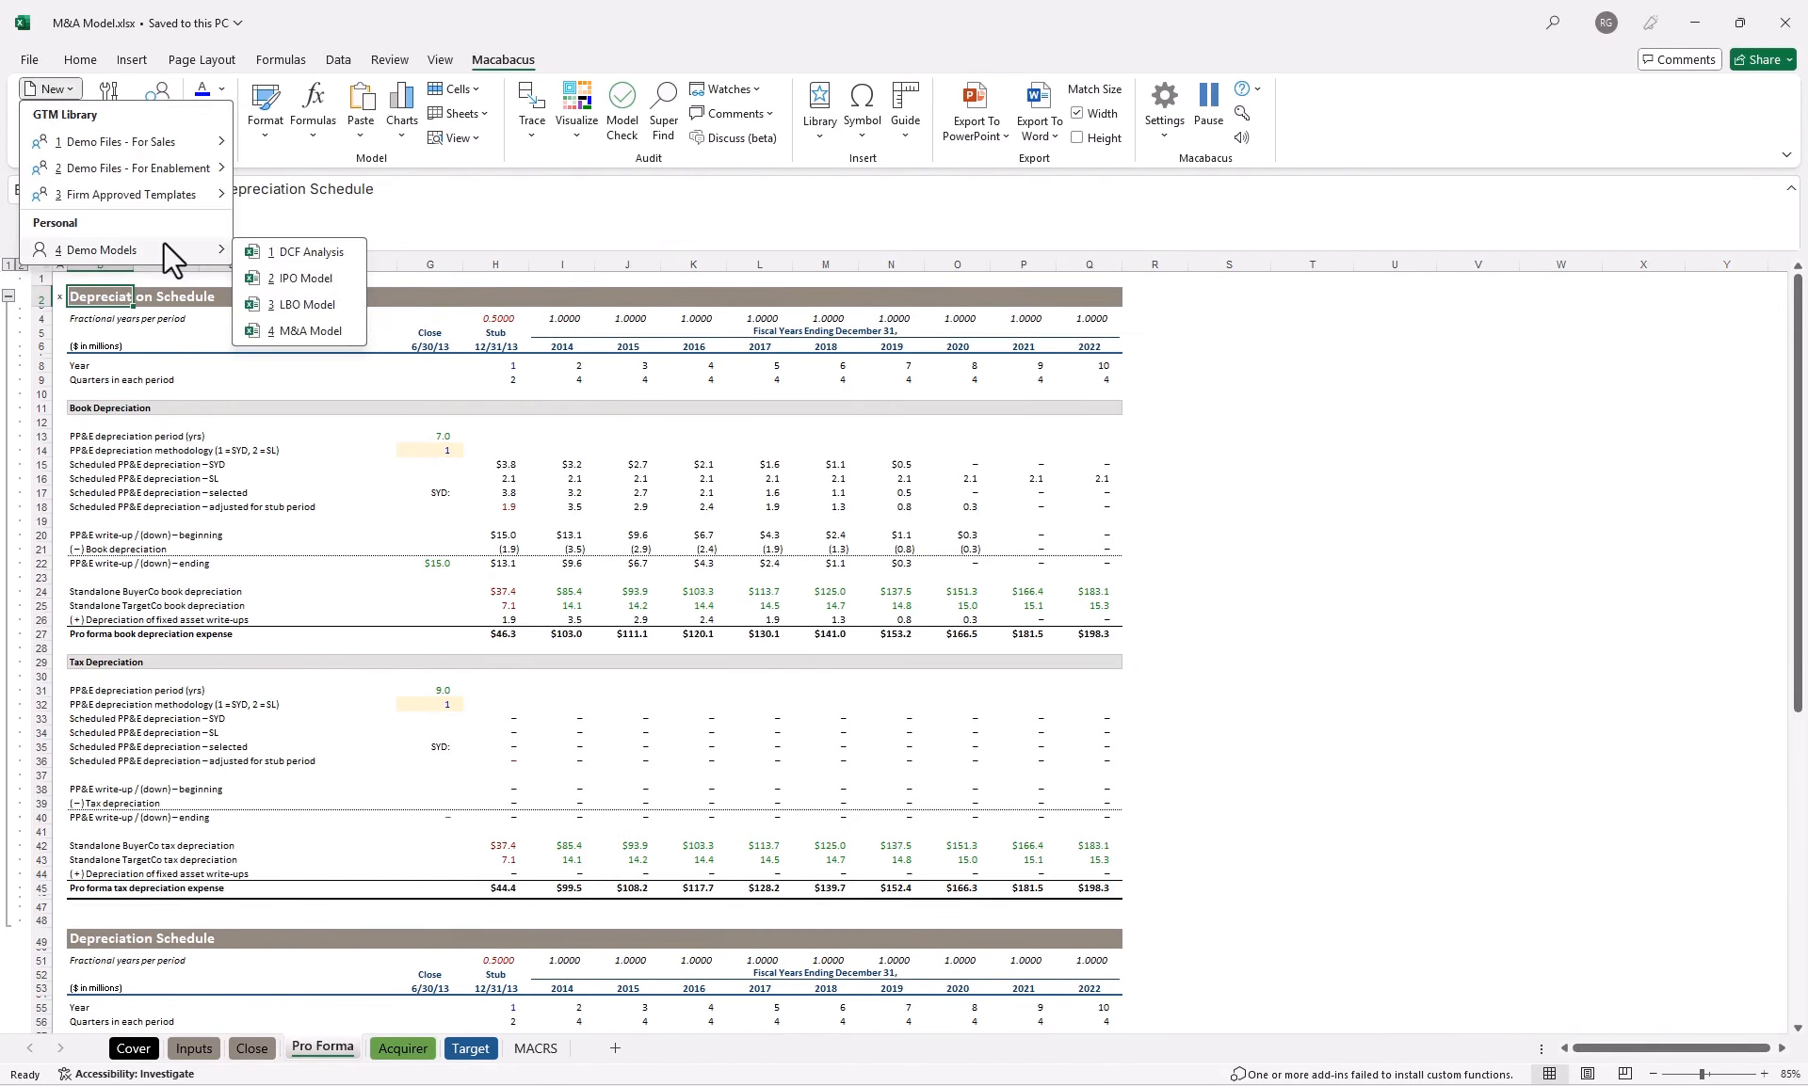
mouse_move(178, 195)
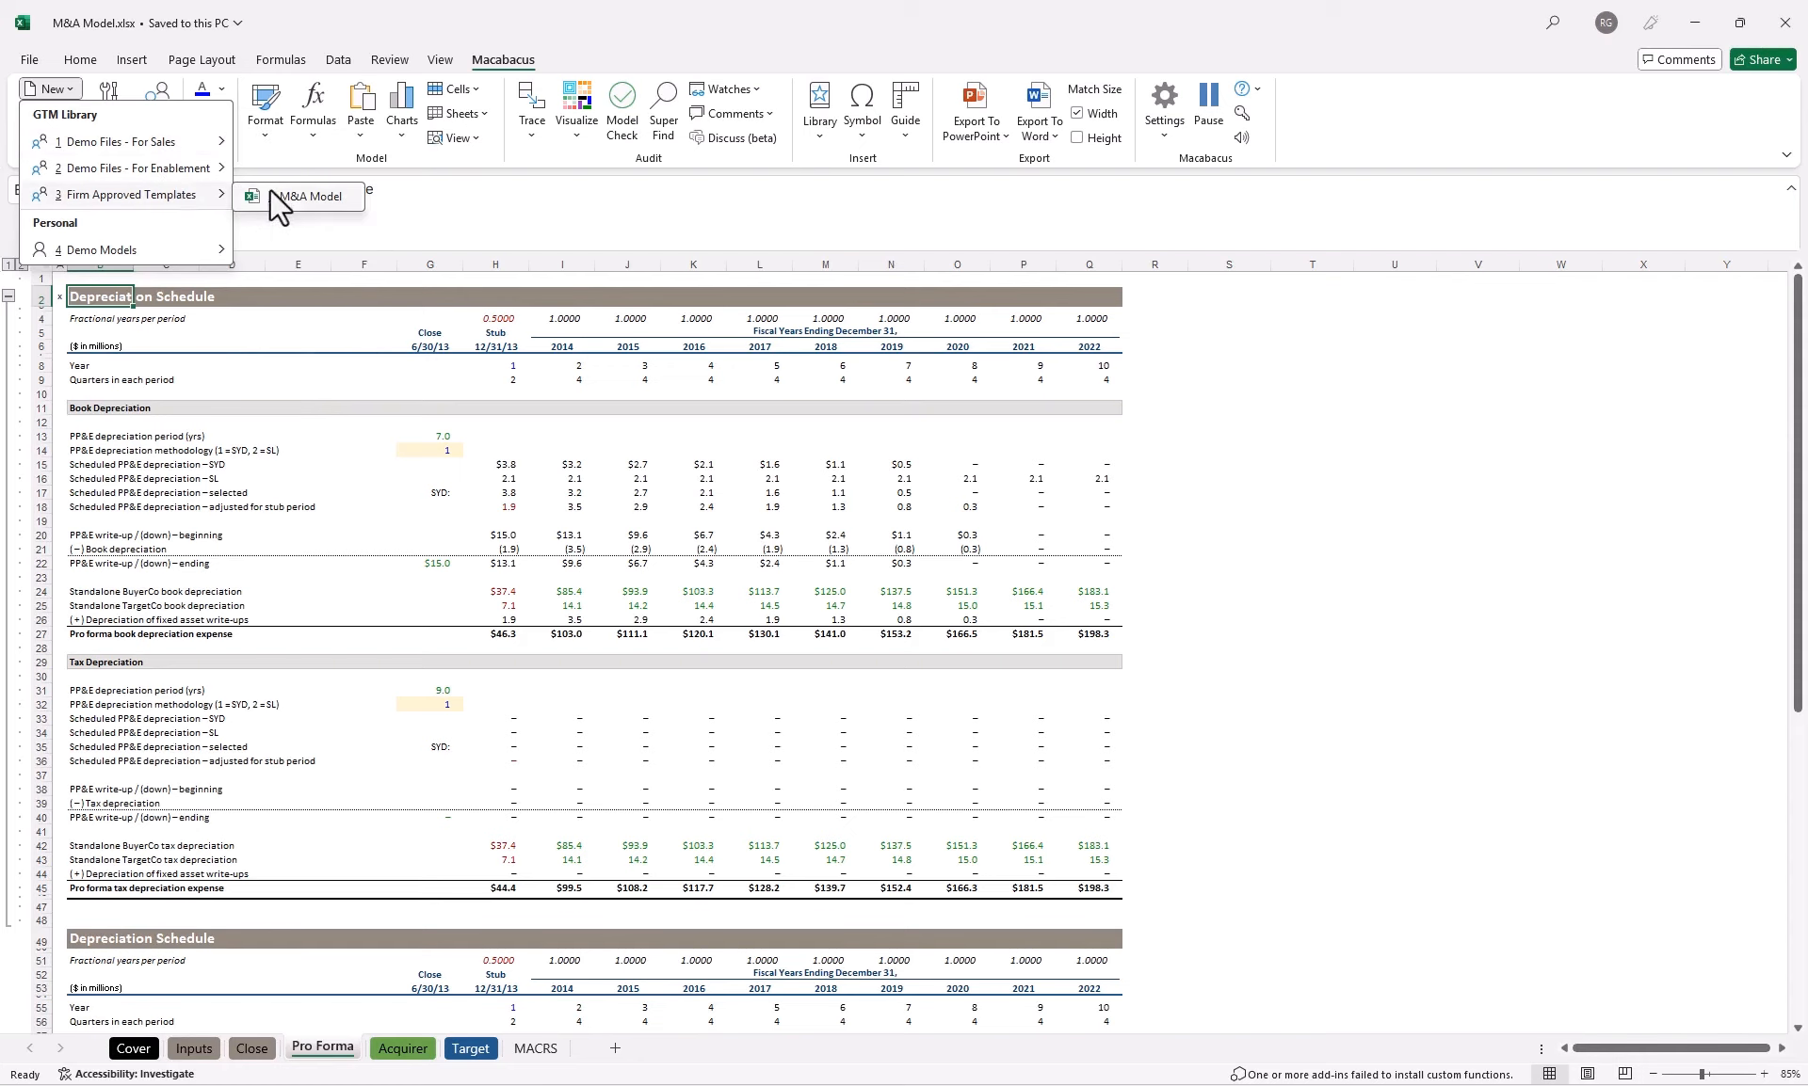
click(341, 196)
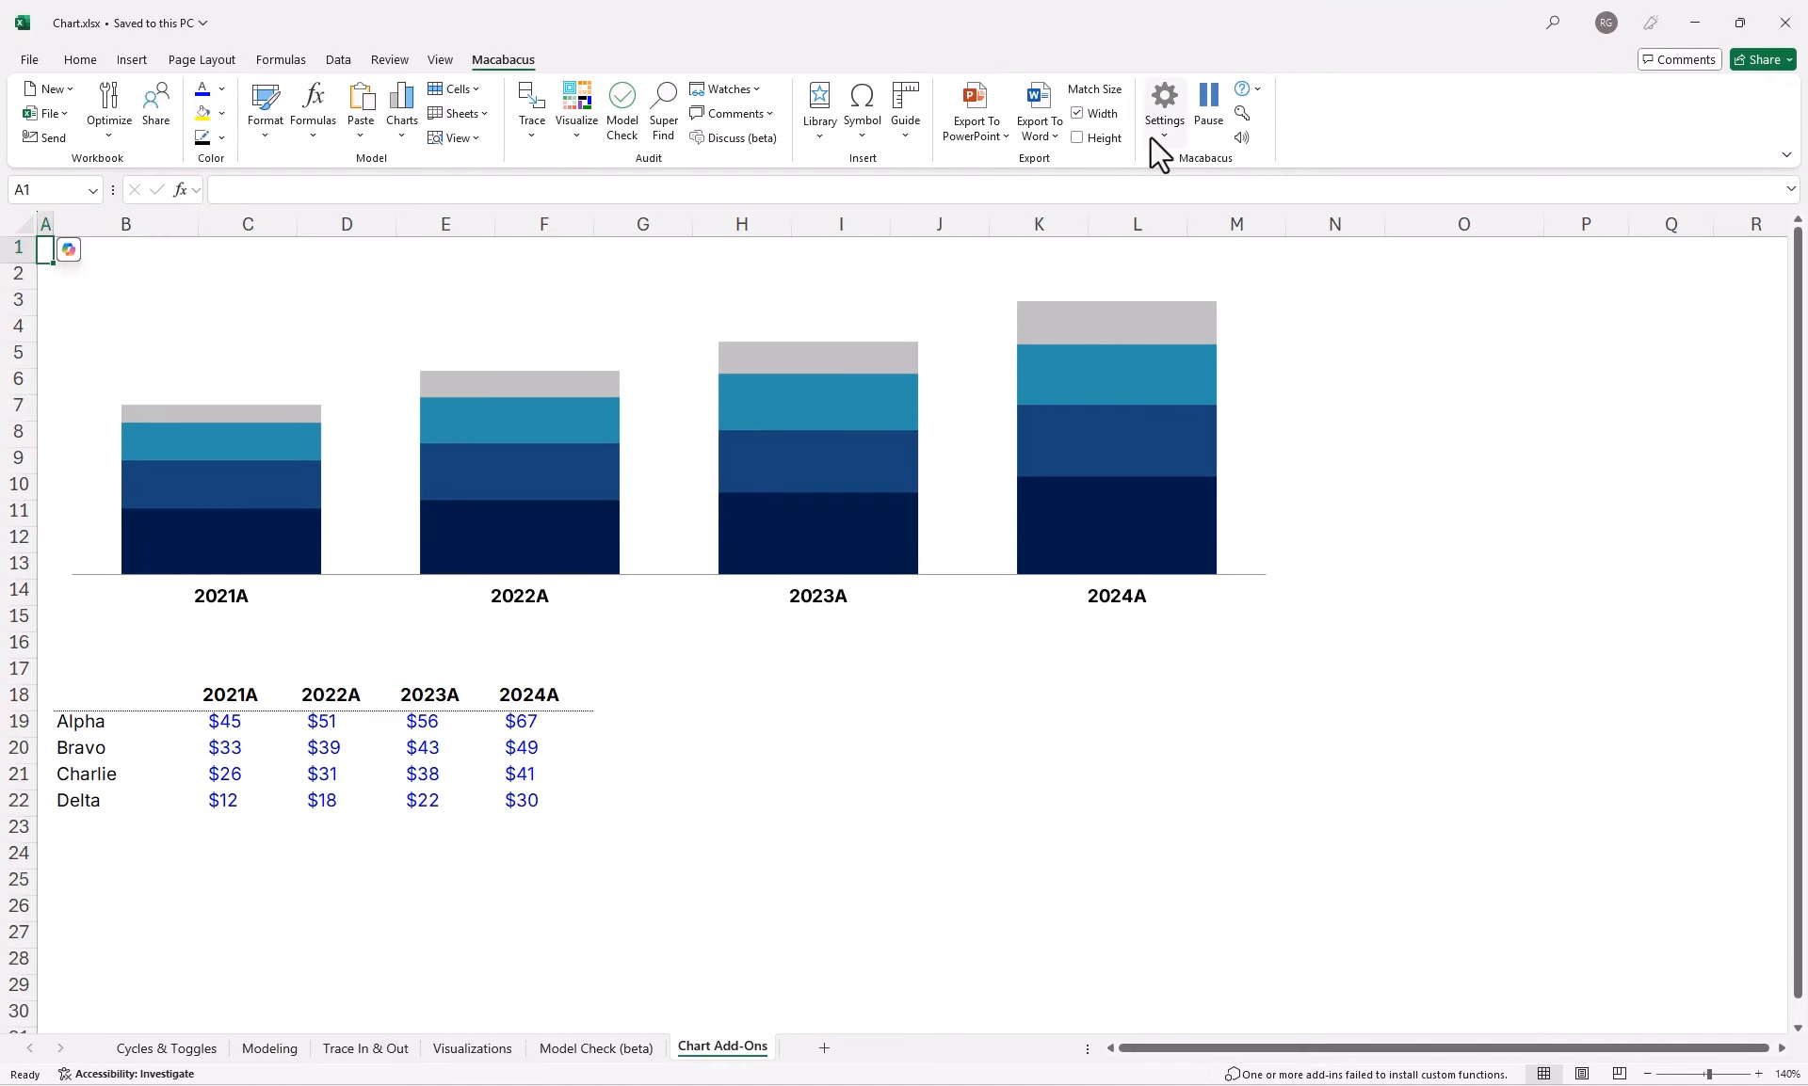
From the Chart.xlsx workbook, add a new group named Firm Approved Charts to the Charts category of the GTM Library.
click(1150, 137)
click(1201, 199)
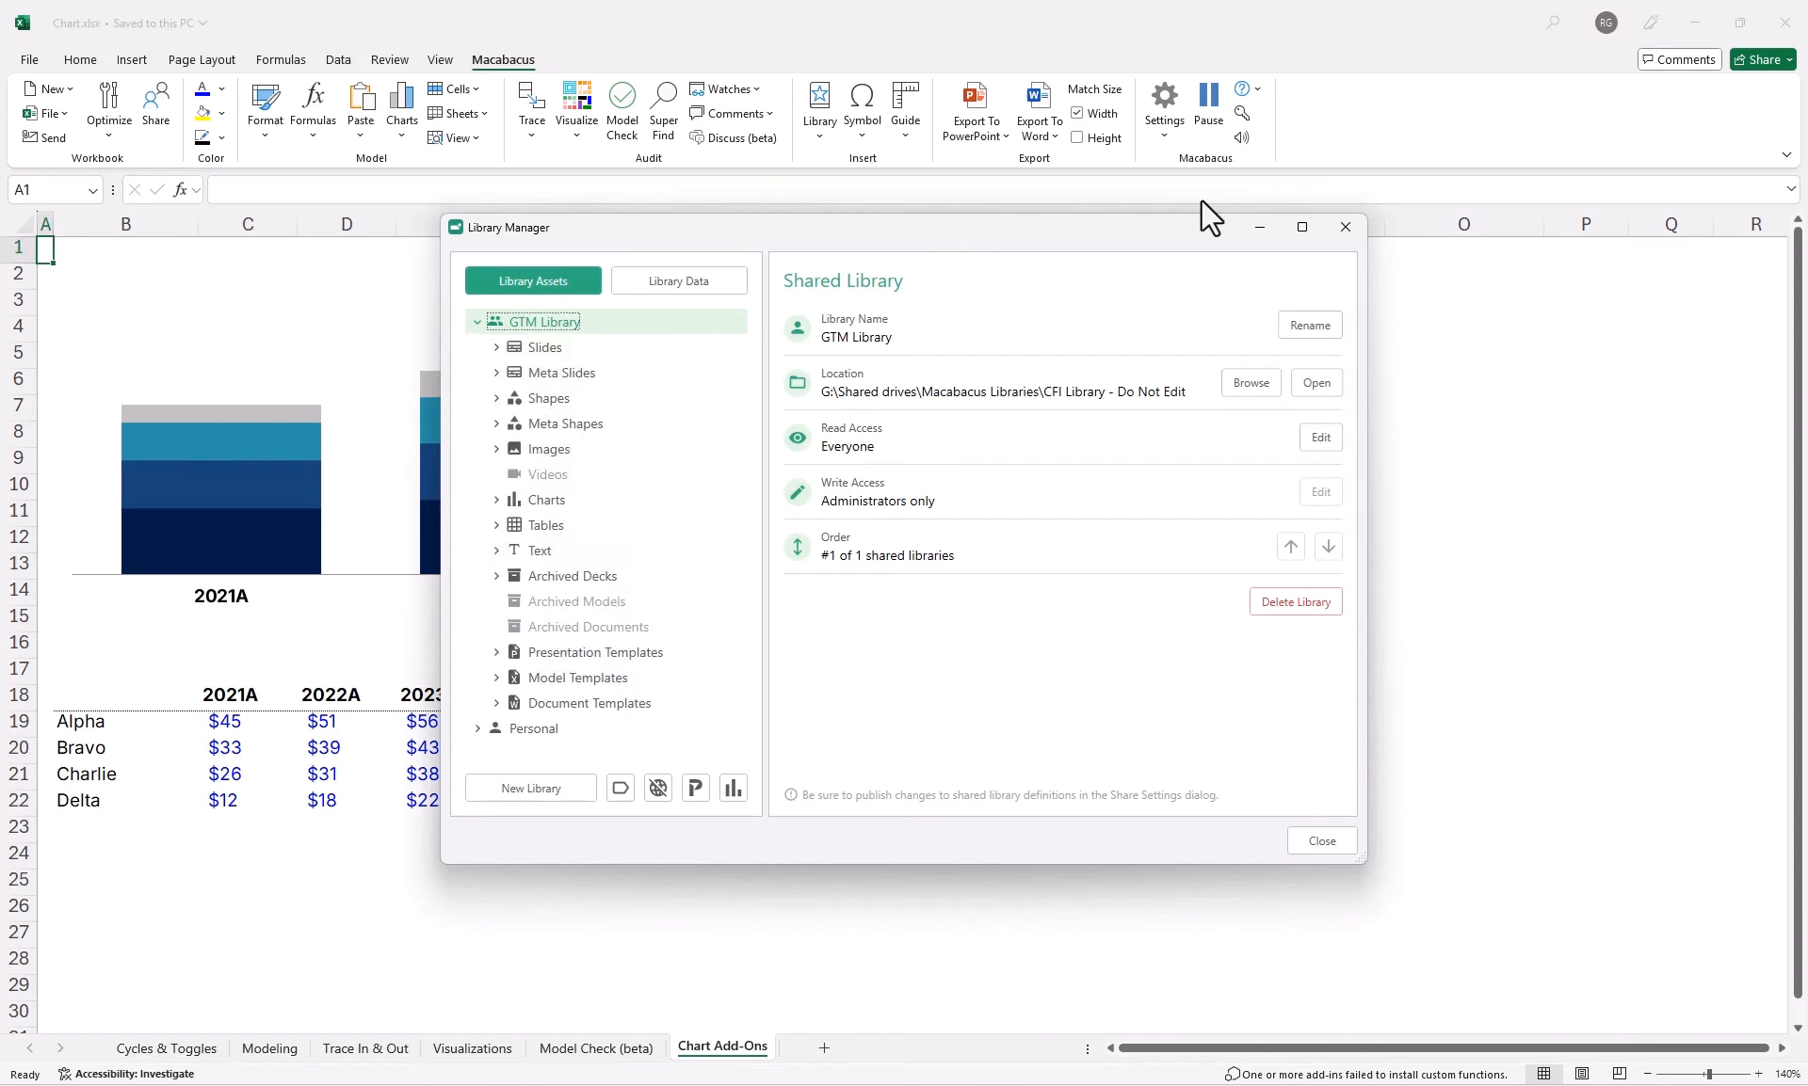
key(Down)
key(Down)
key(Down)
key(Down)
key(Down)
key(Down)
key(Up)
key(Down)
key(Right)
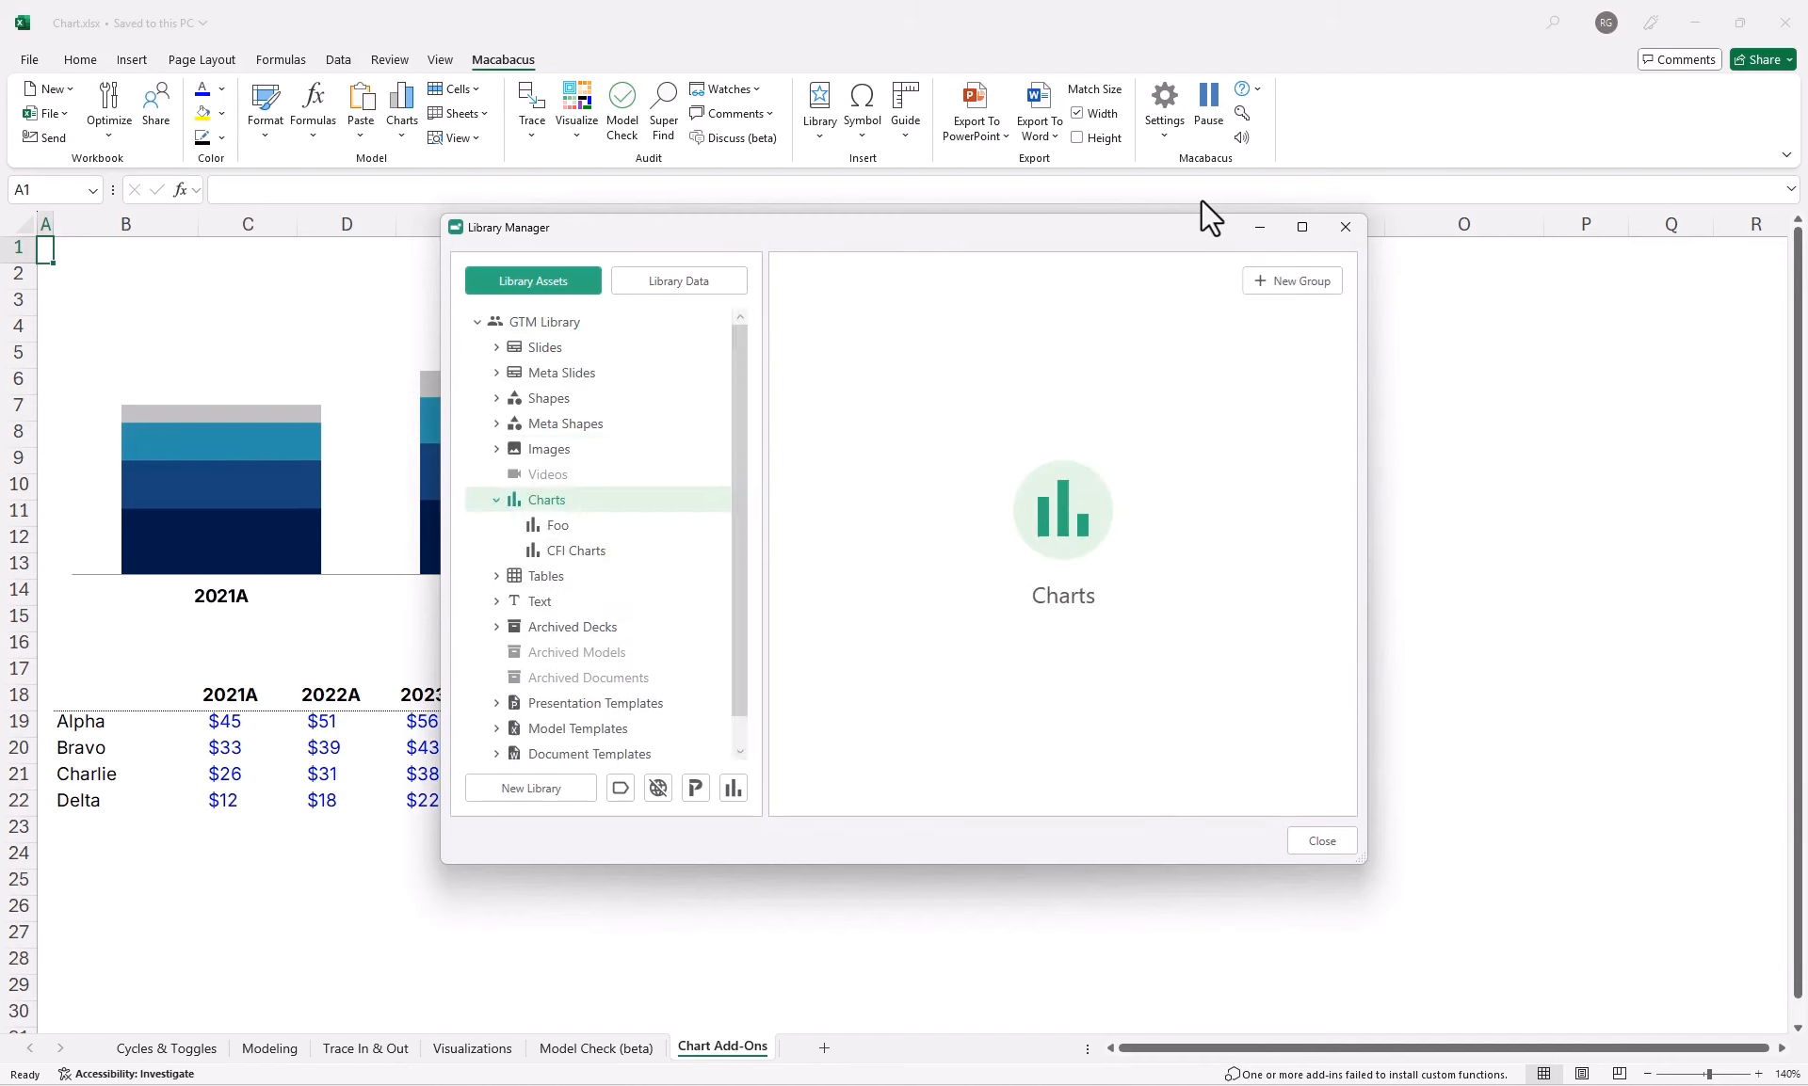
click(1325, 285)
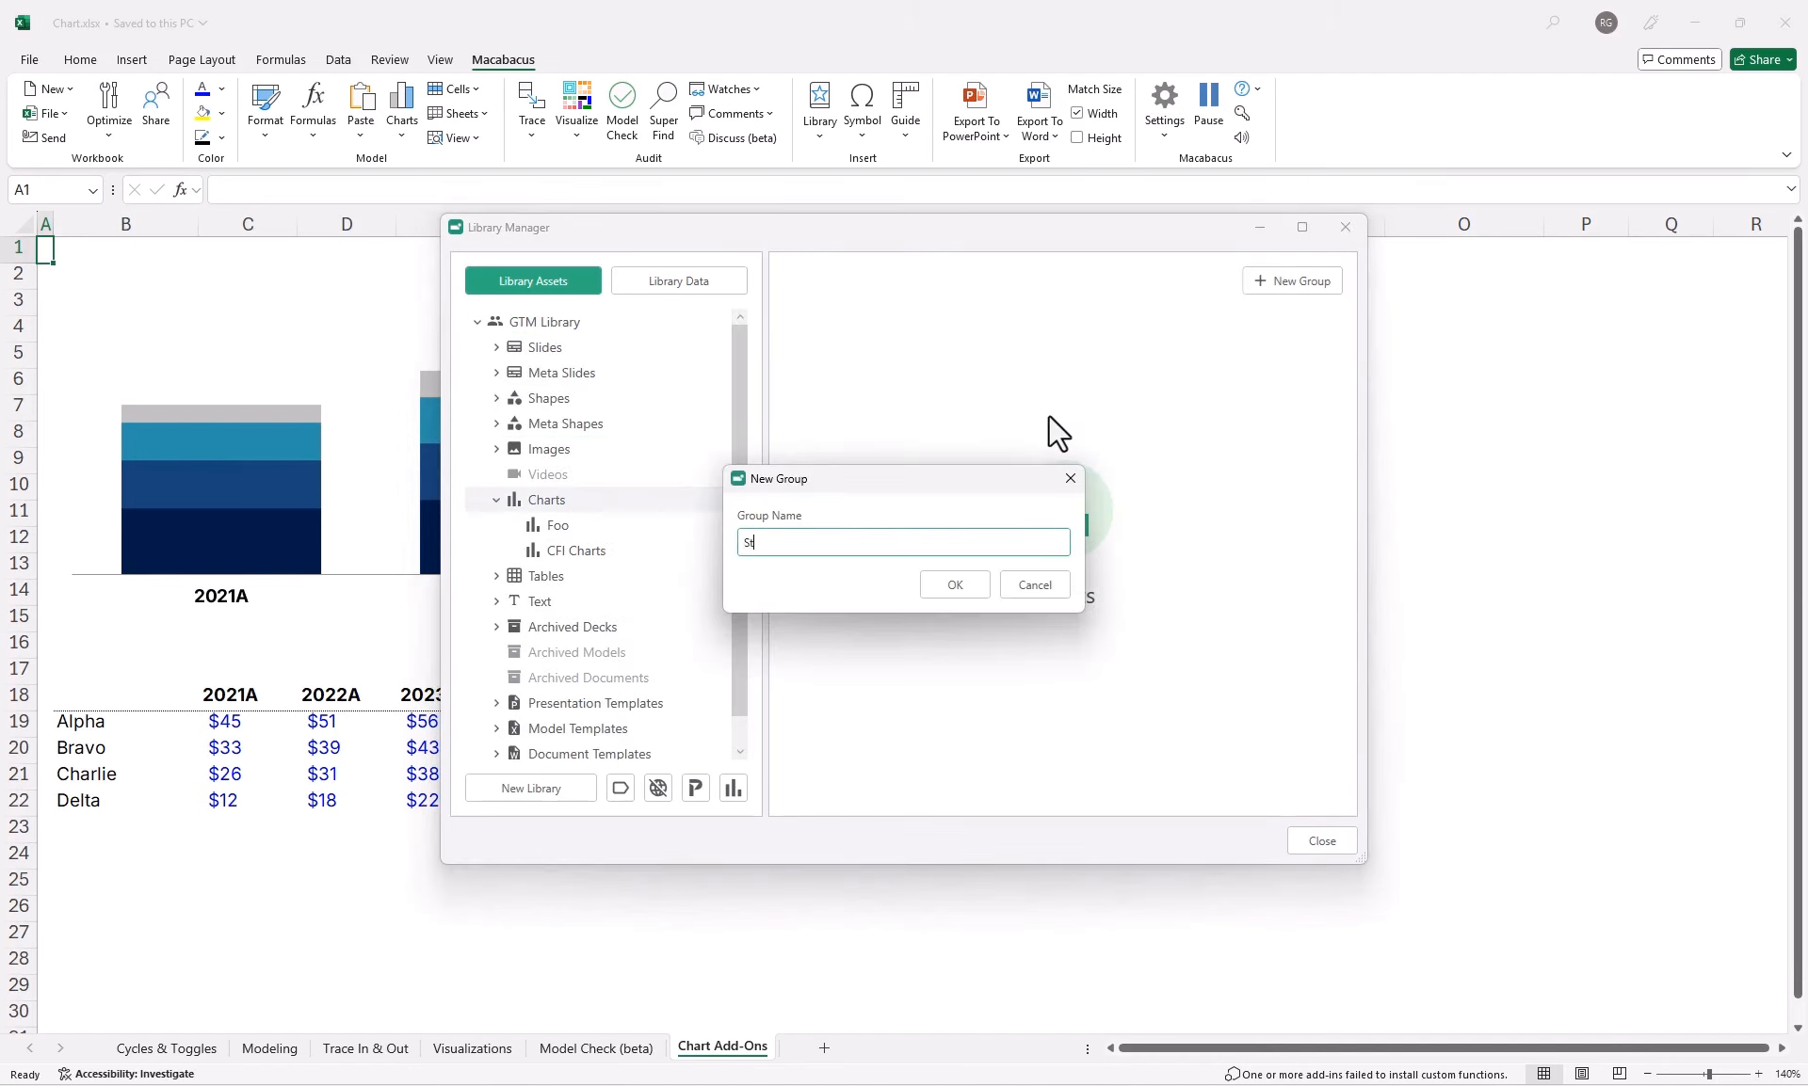
text(Firm Approved Charts)
key(Return)
key(Return)
click(636, 580)
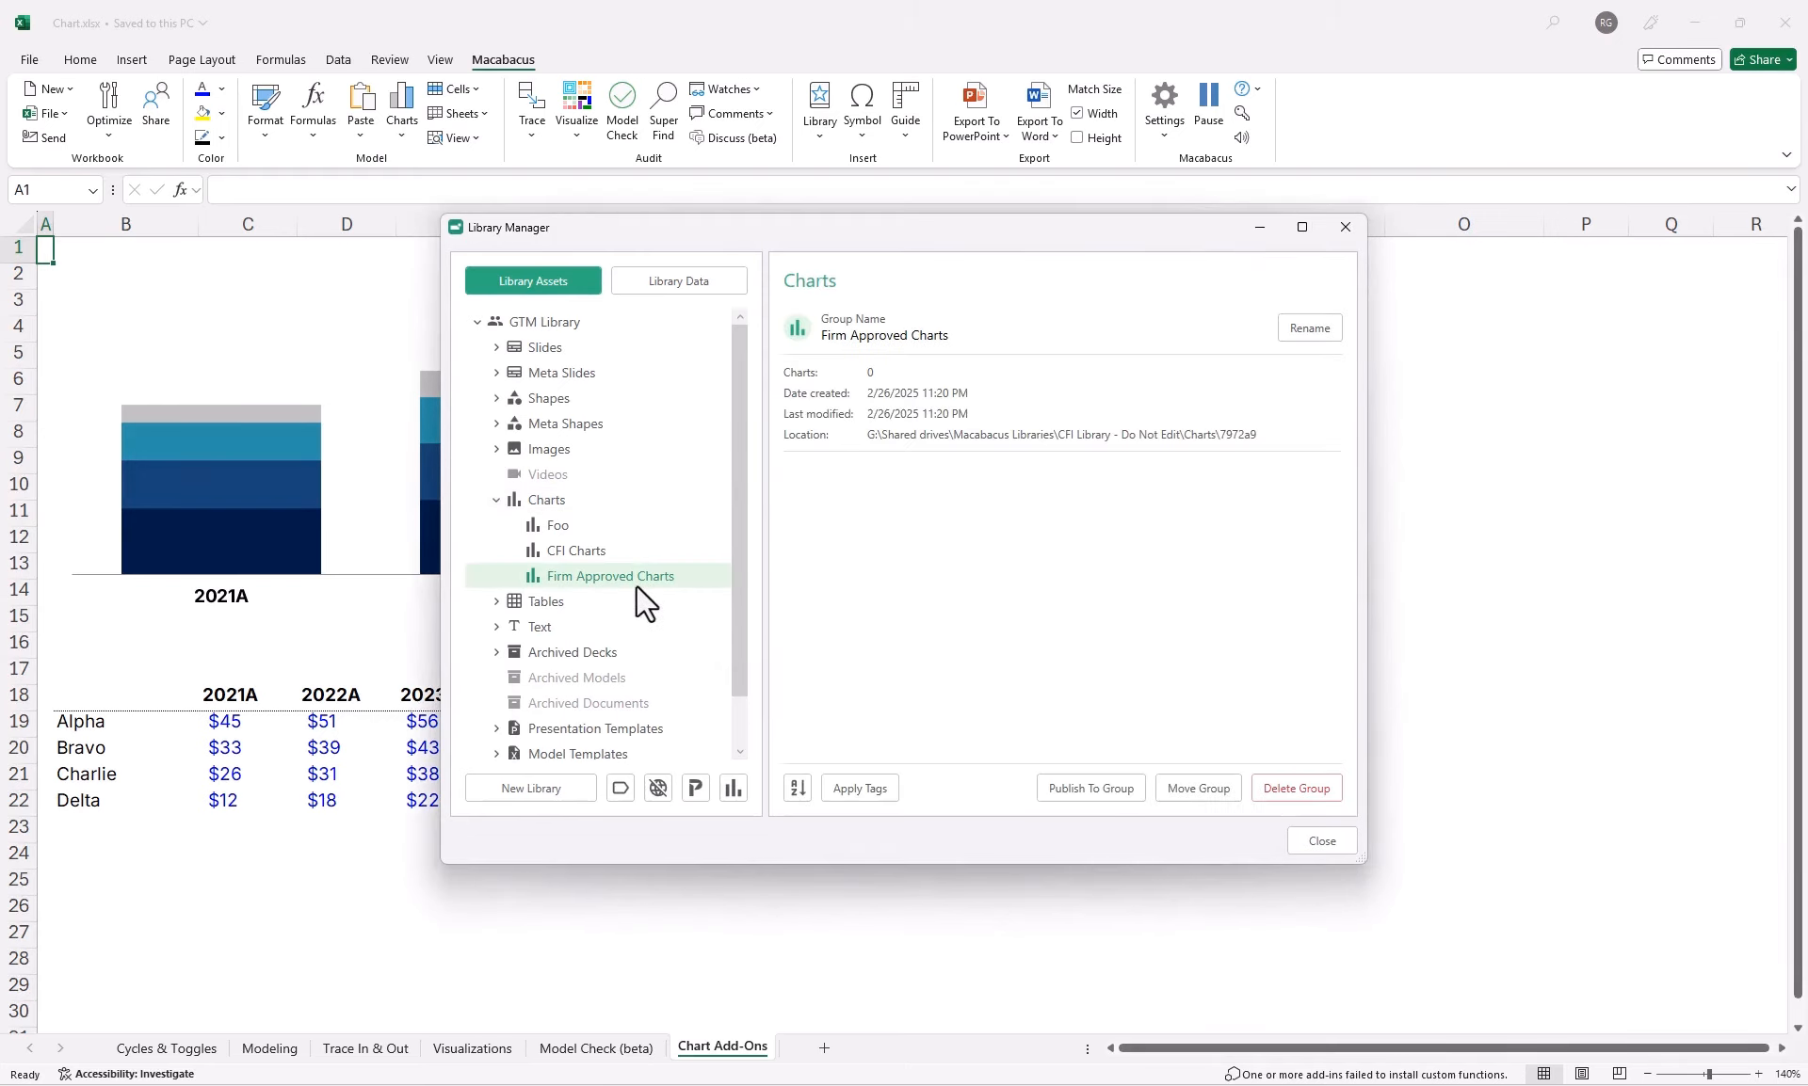
Publish the chart on the active worksheet to the Firm Approved Charts group with the title Stacked Column, continuing despite formula errors.
click(1100, 799)
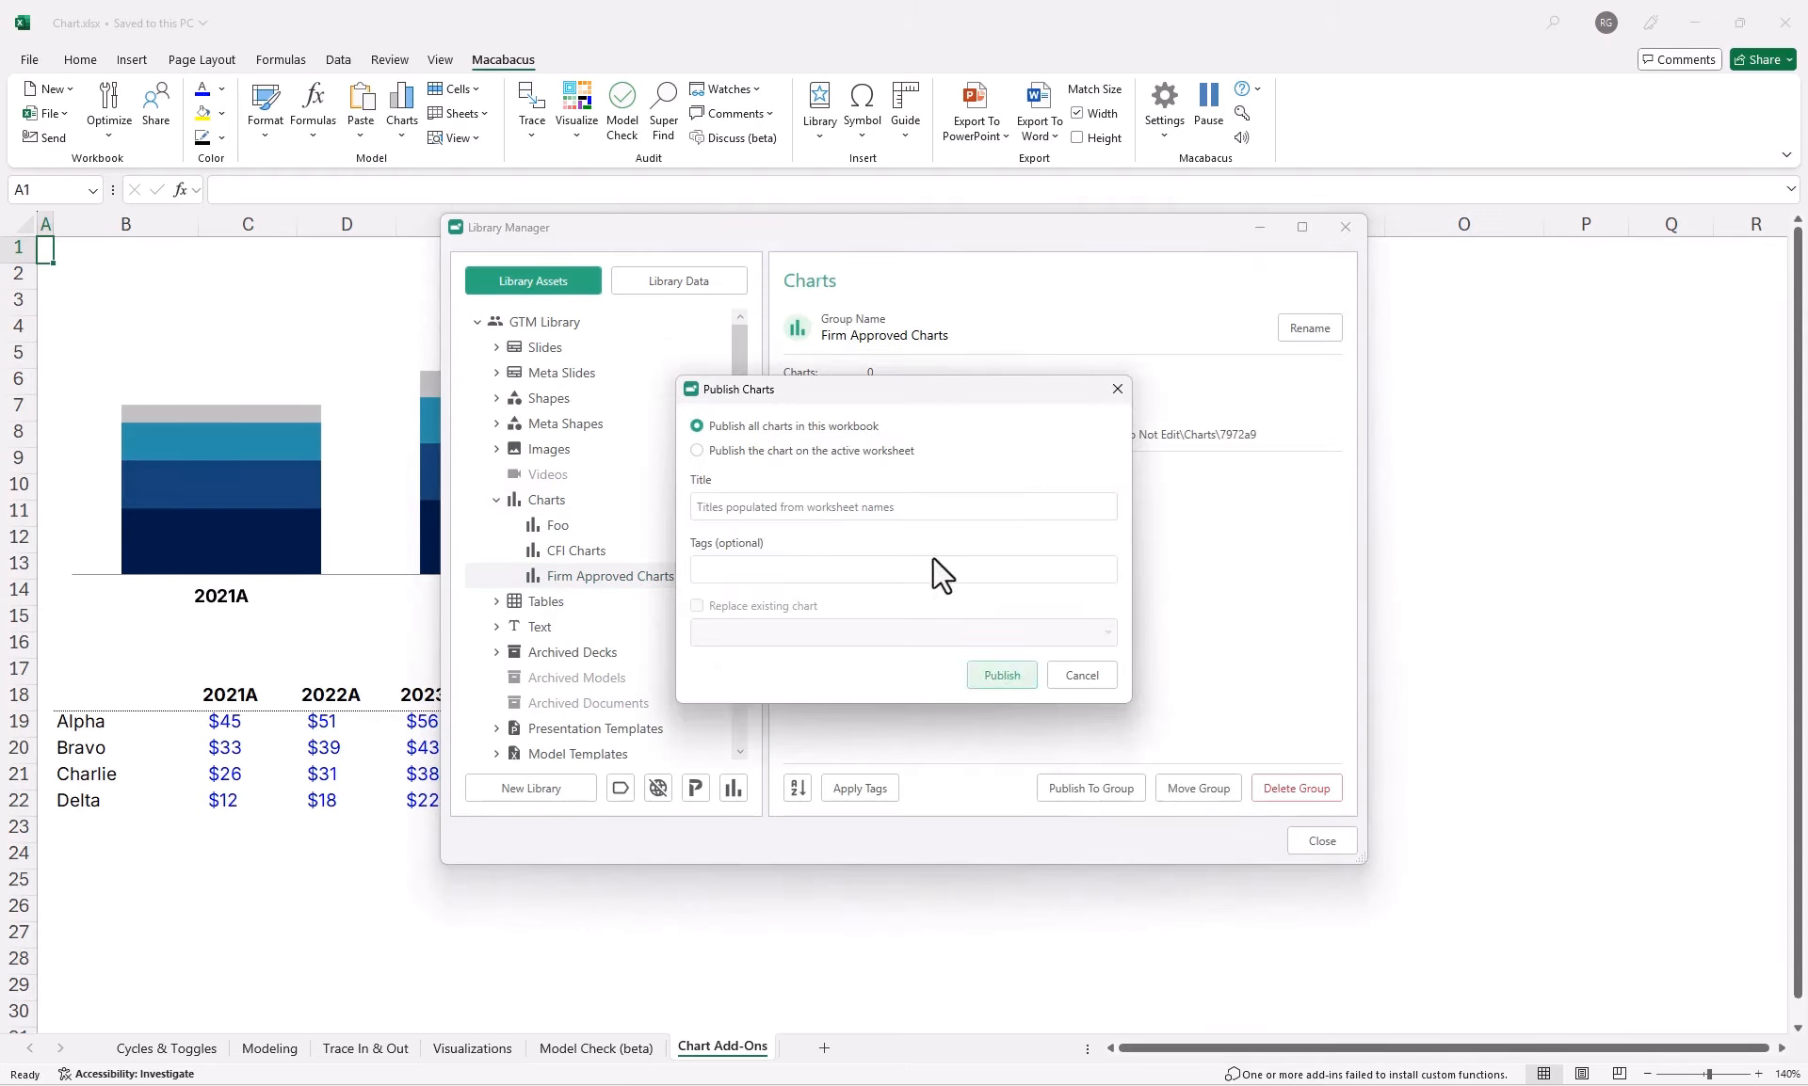
click(851, 448)
click(844, 506)
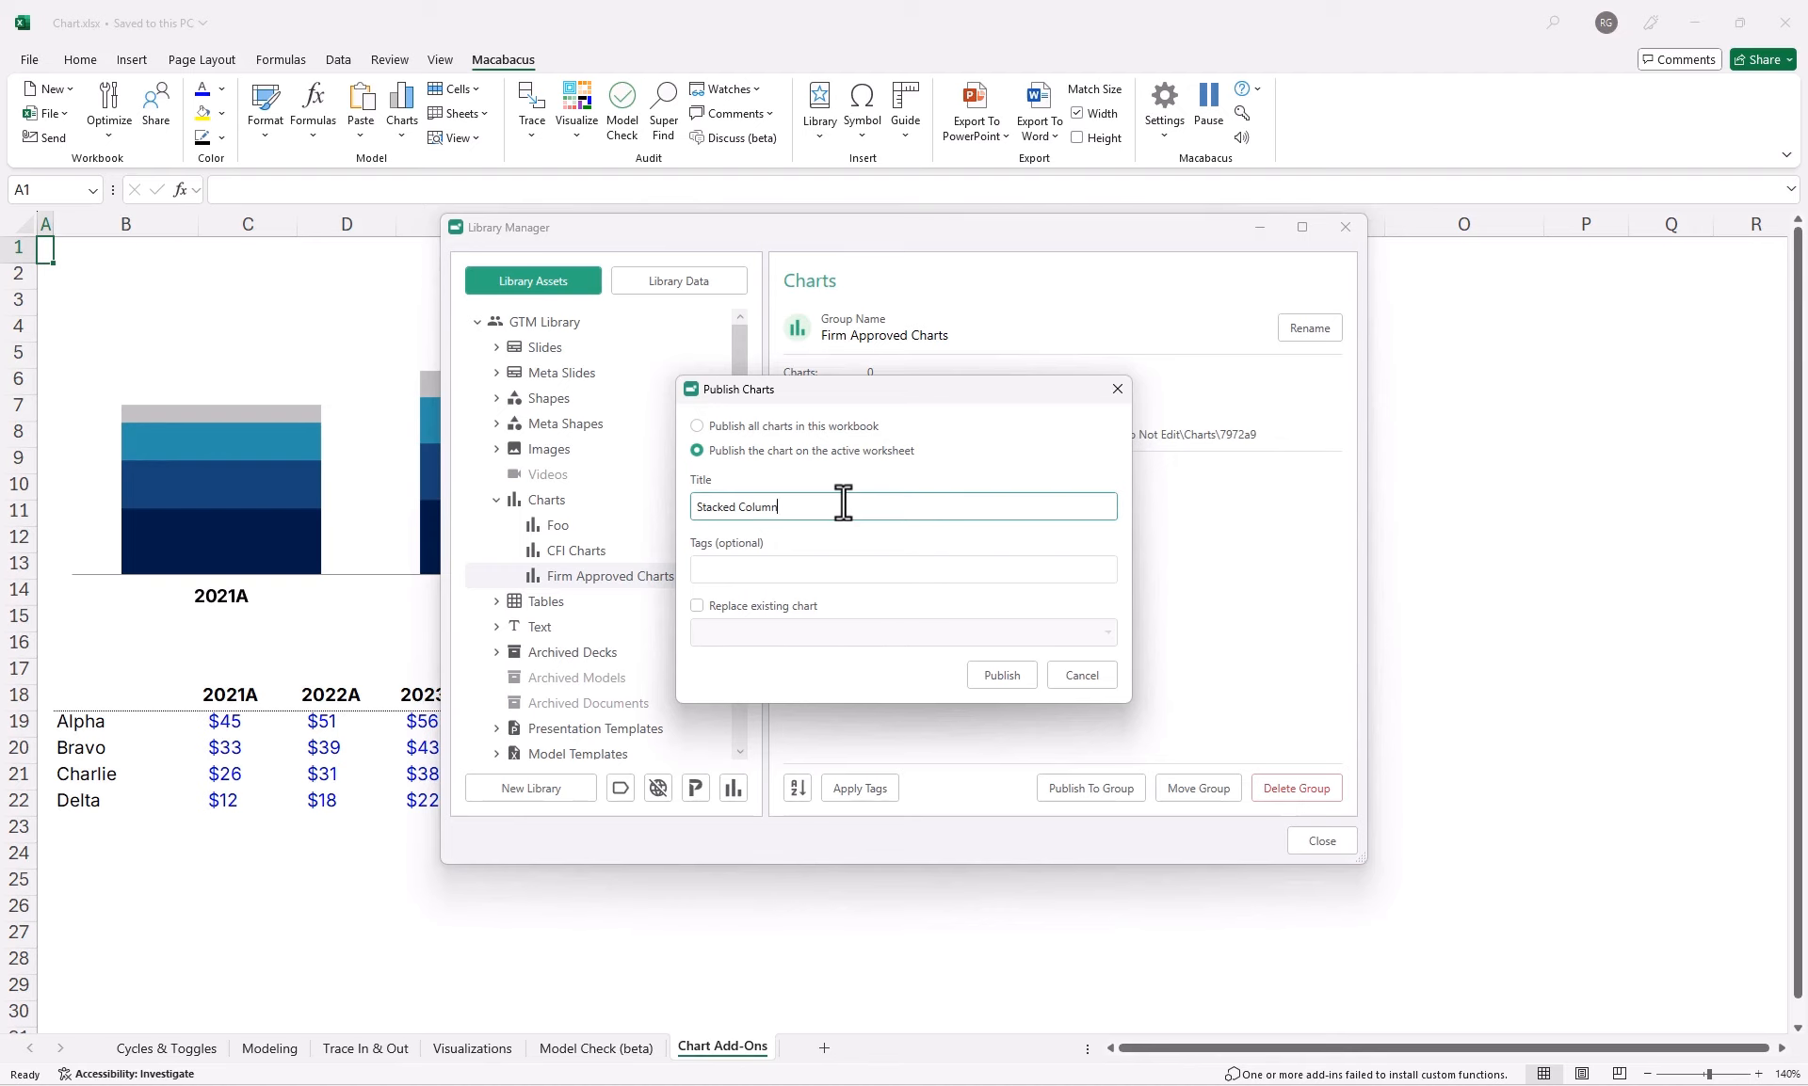
click(996, 667)
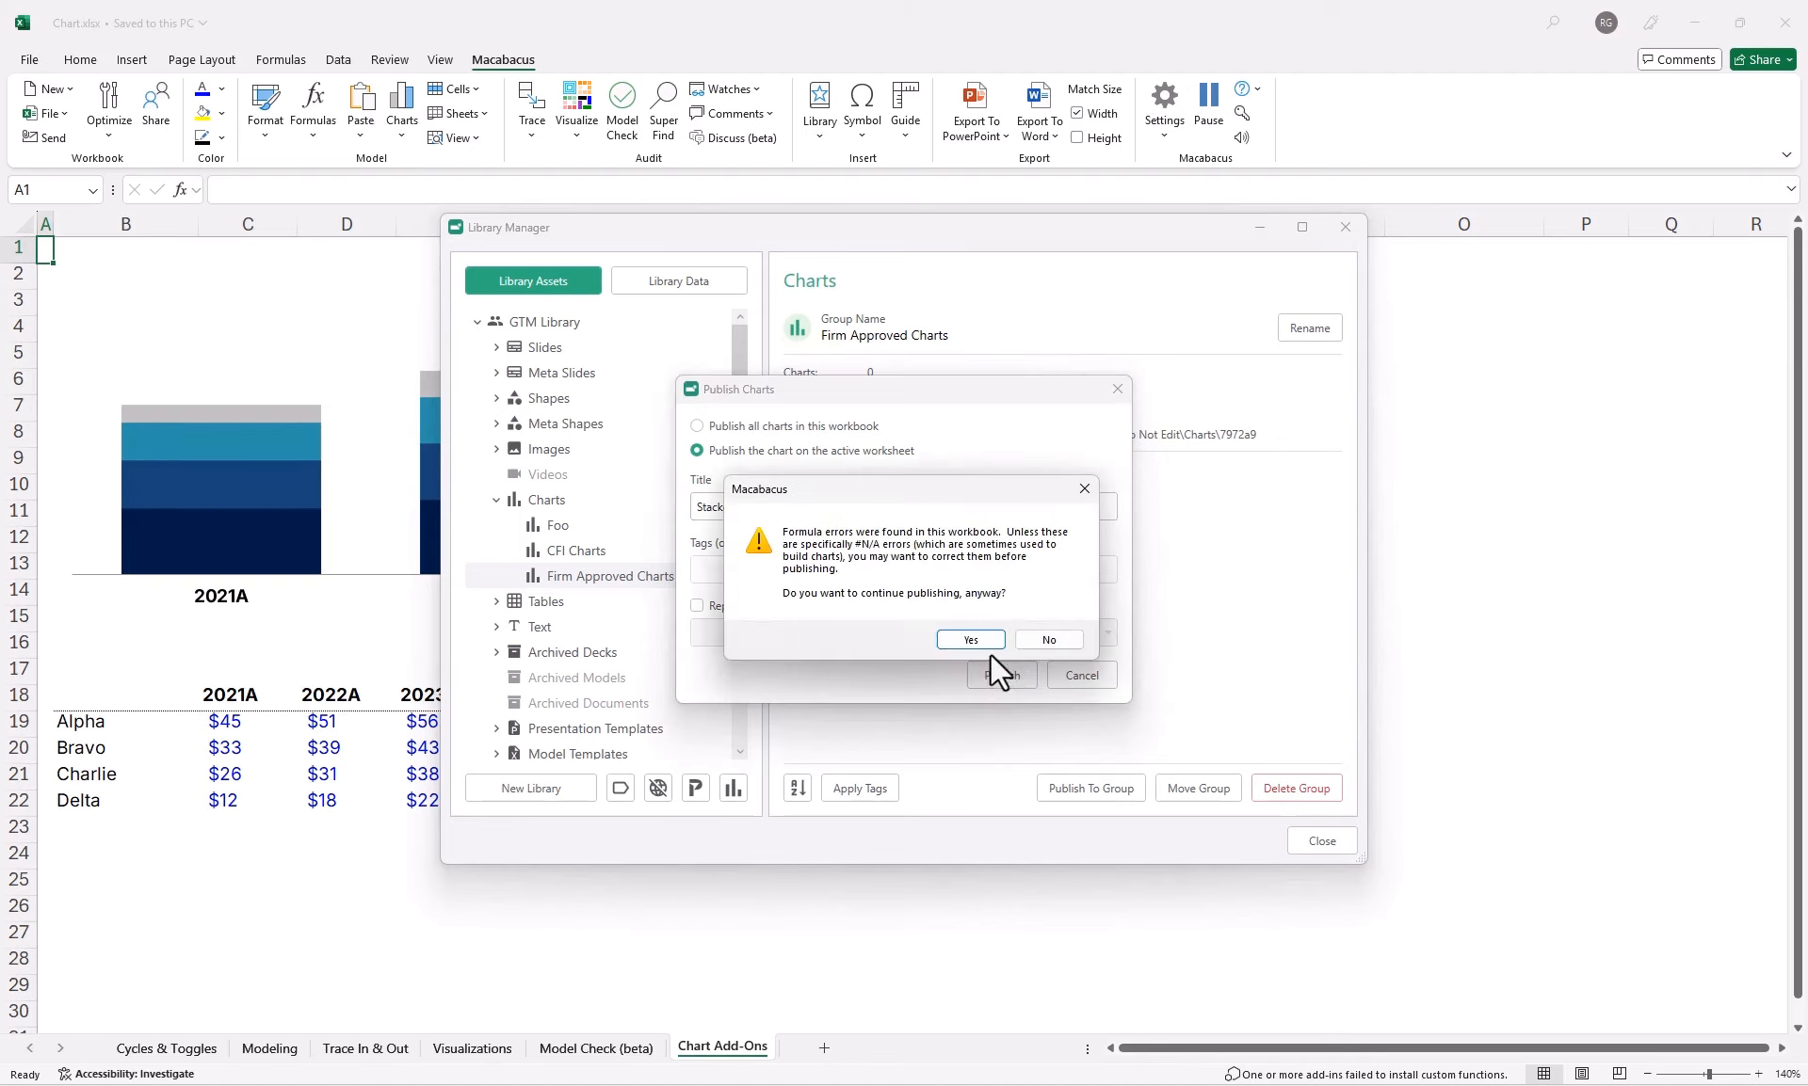
click(986, 642)
key(Return)
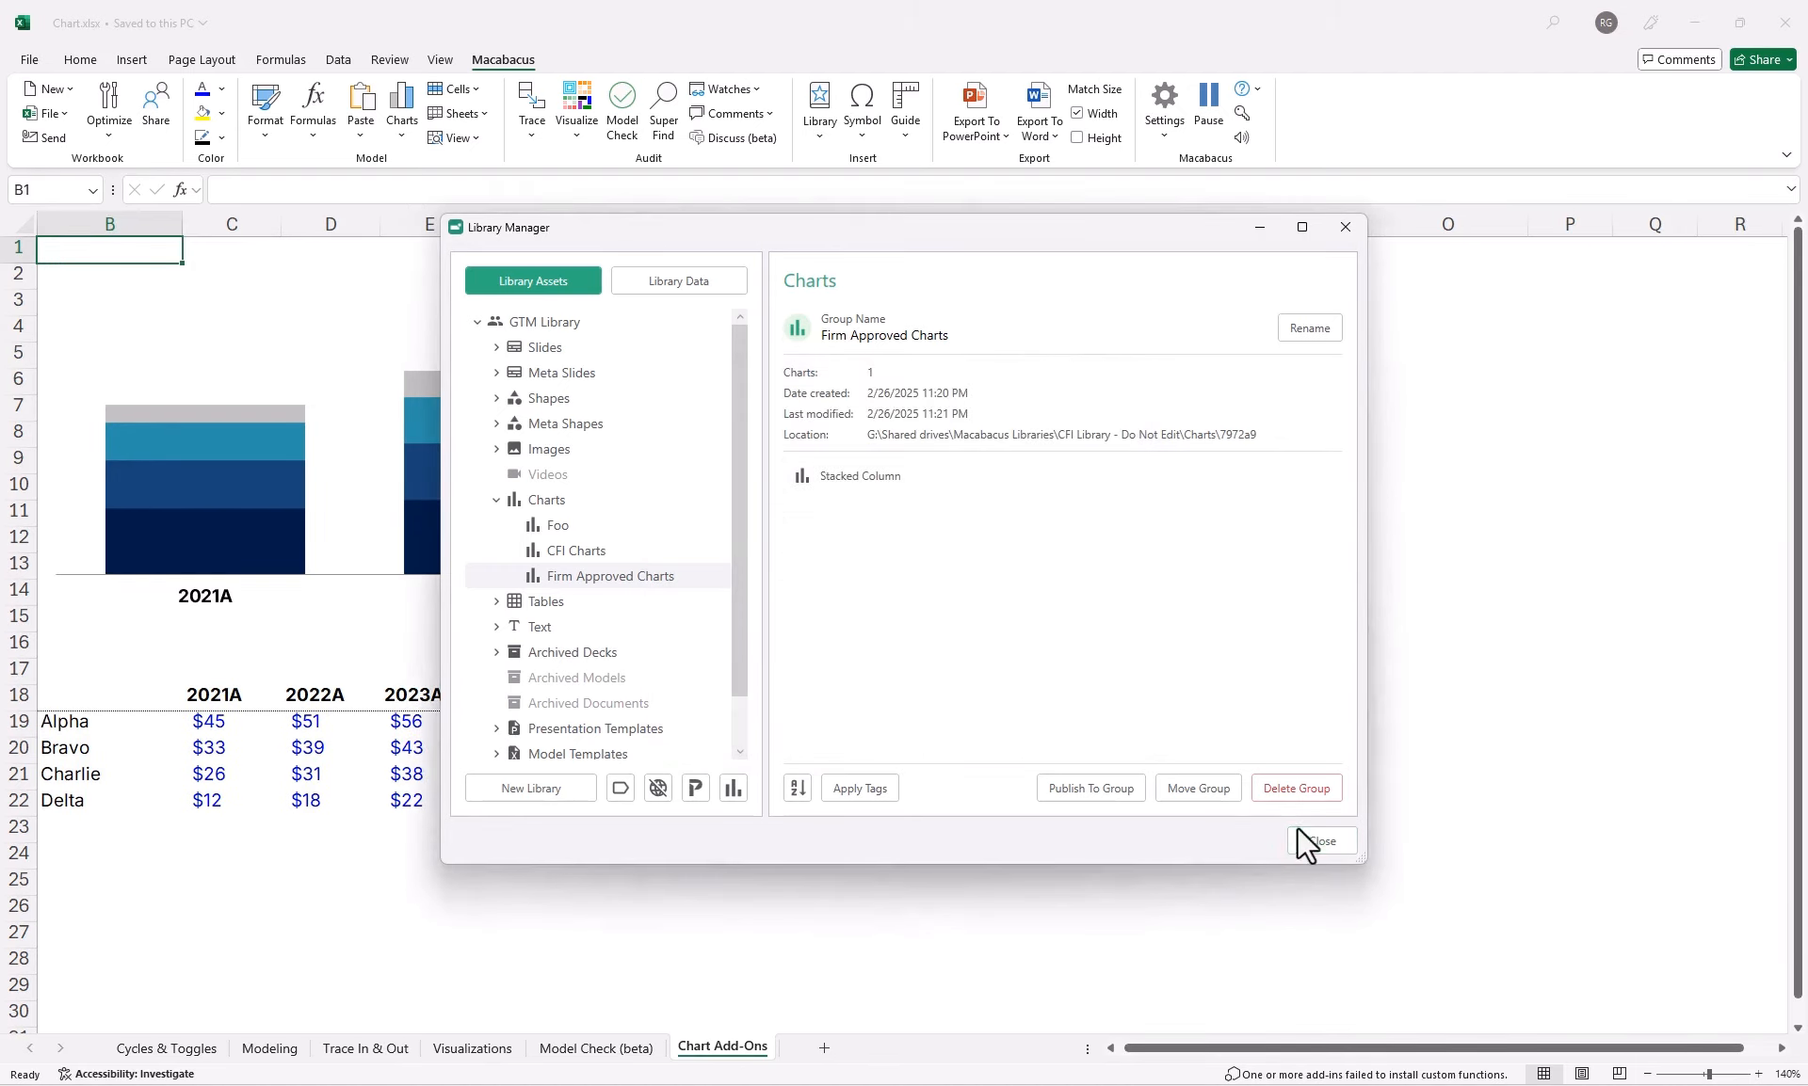
Close the Library Manager, select the chart data in B18:F22, and open the Firm Approved Charts group in the insertion library.
click(1316, 841)
drag(90, 697, 512, 803)
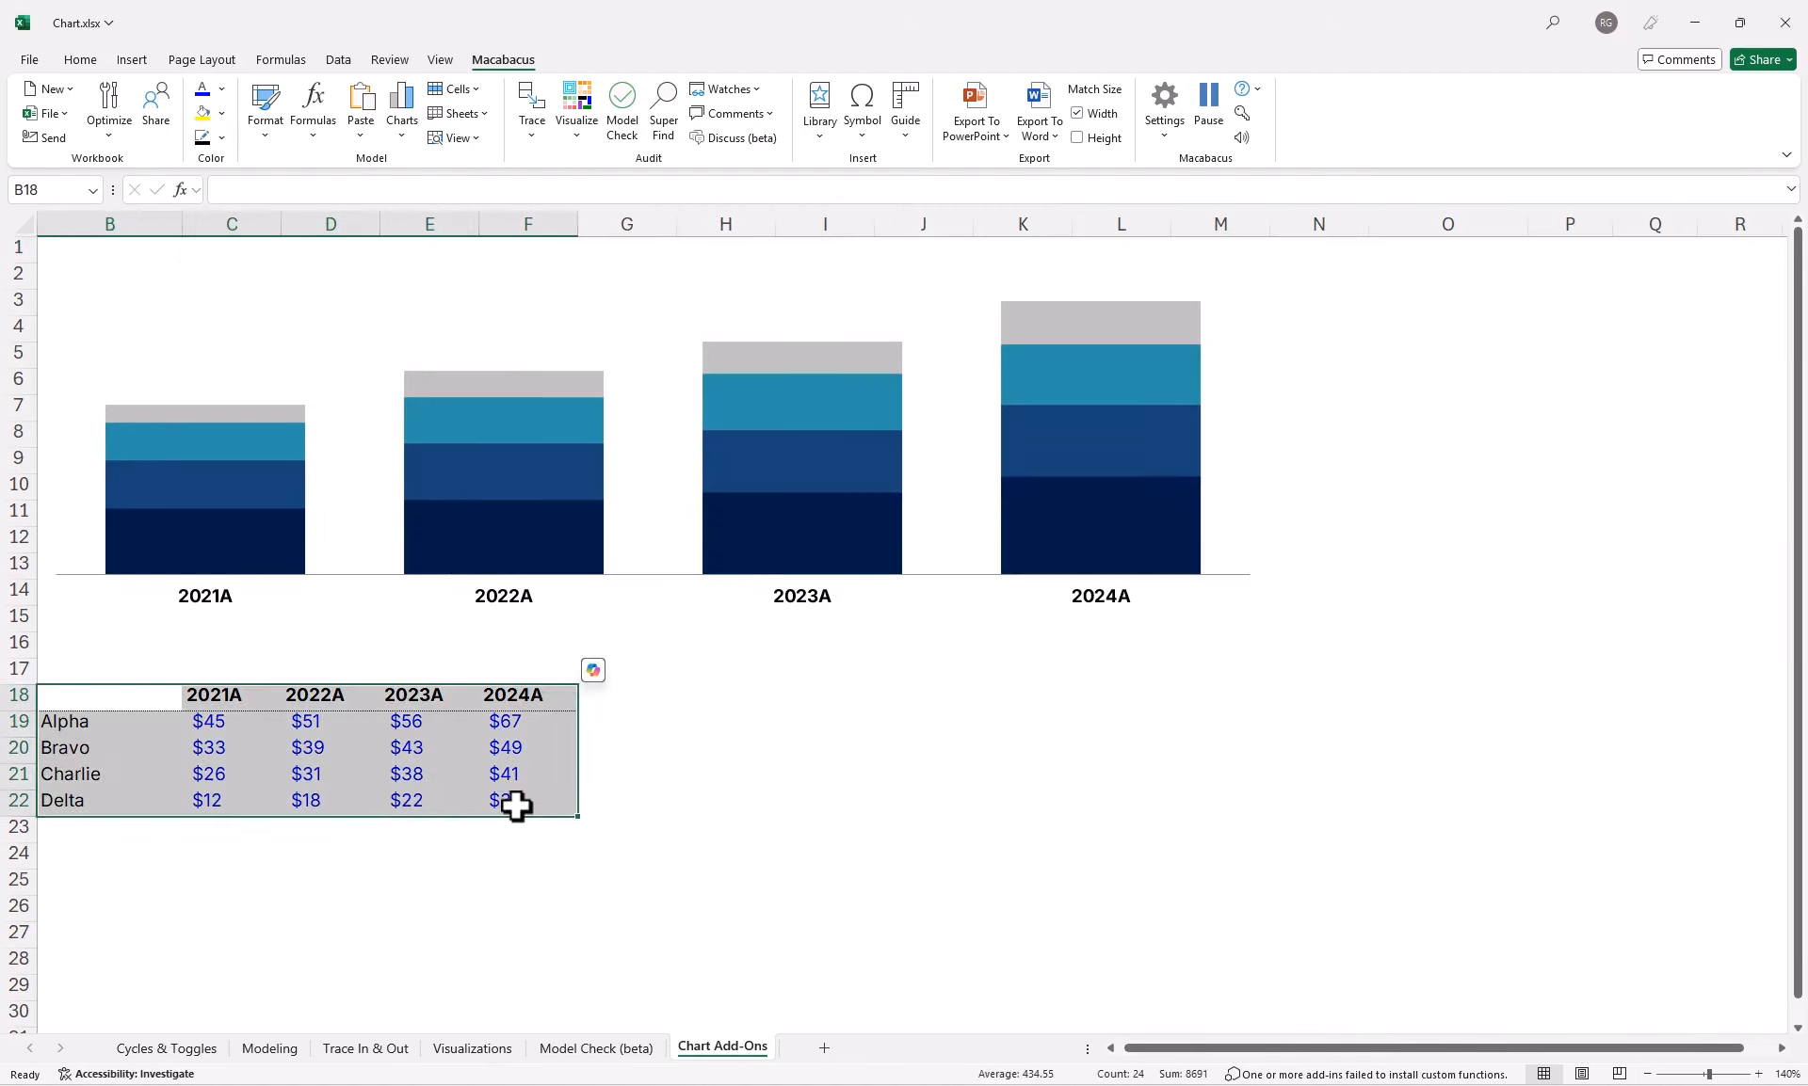
click(817, 93)
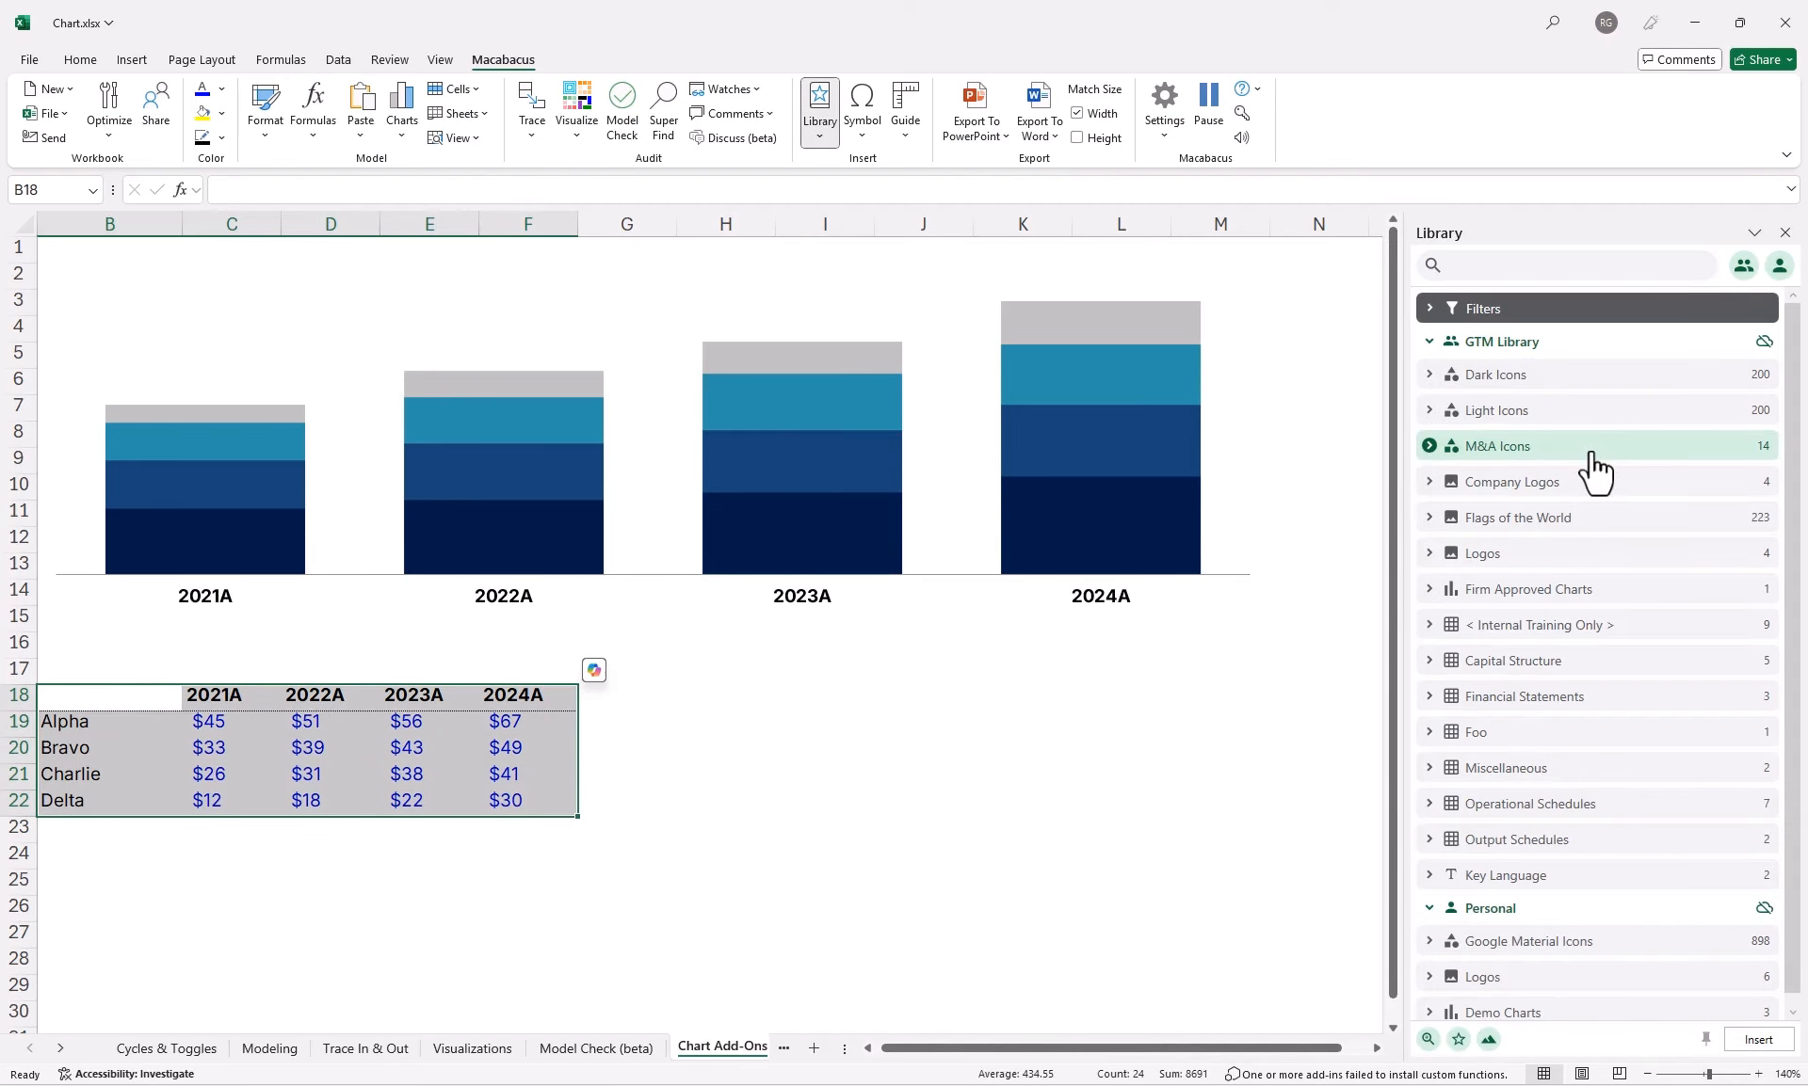
click(1601, 591)
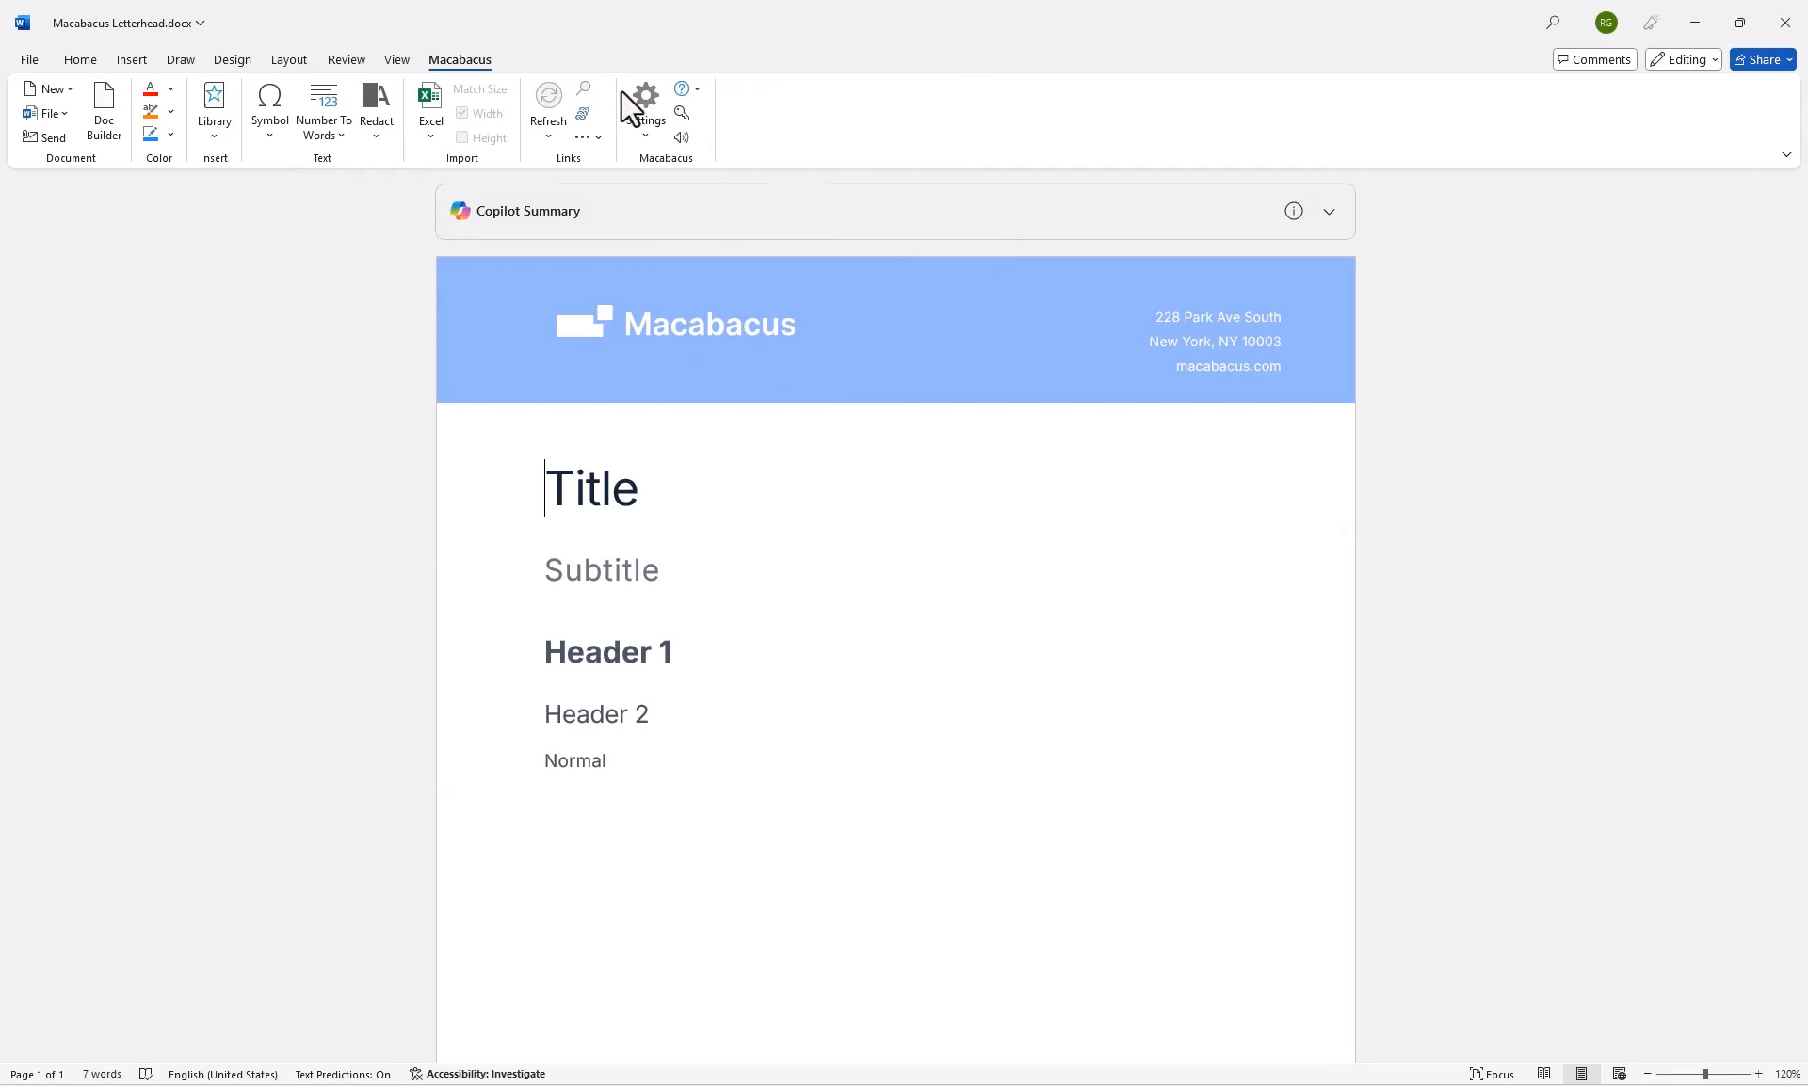
In Word's Macabacus Letterhead.docx, open the Library Manager and select the Test group under the GTM Library's Document Templates.
click(640, 94)
click(763, 191)
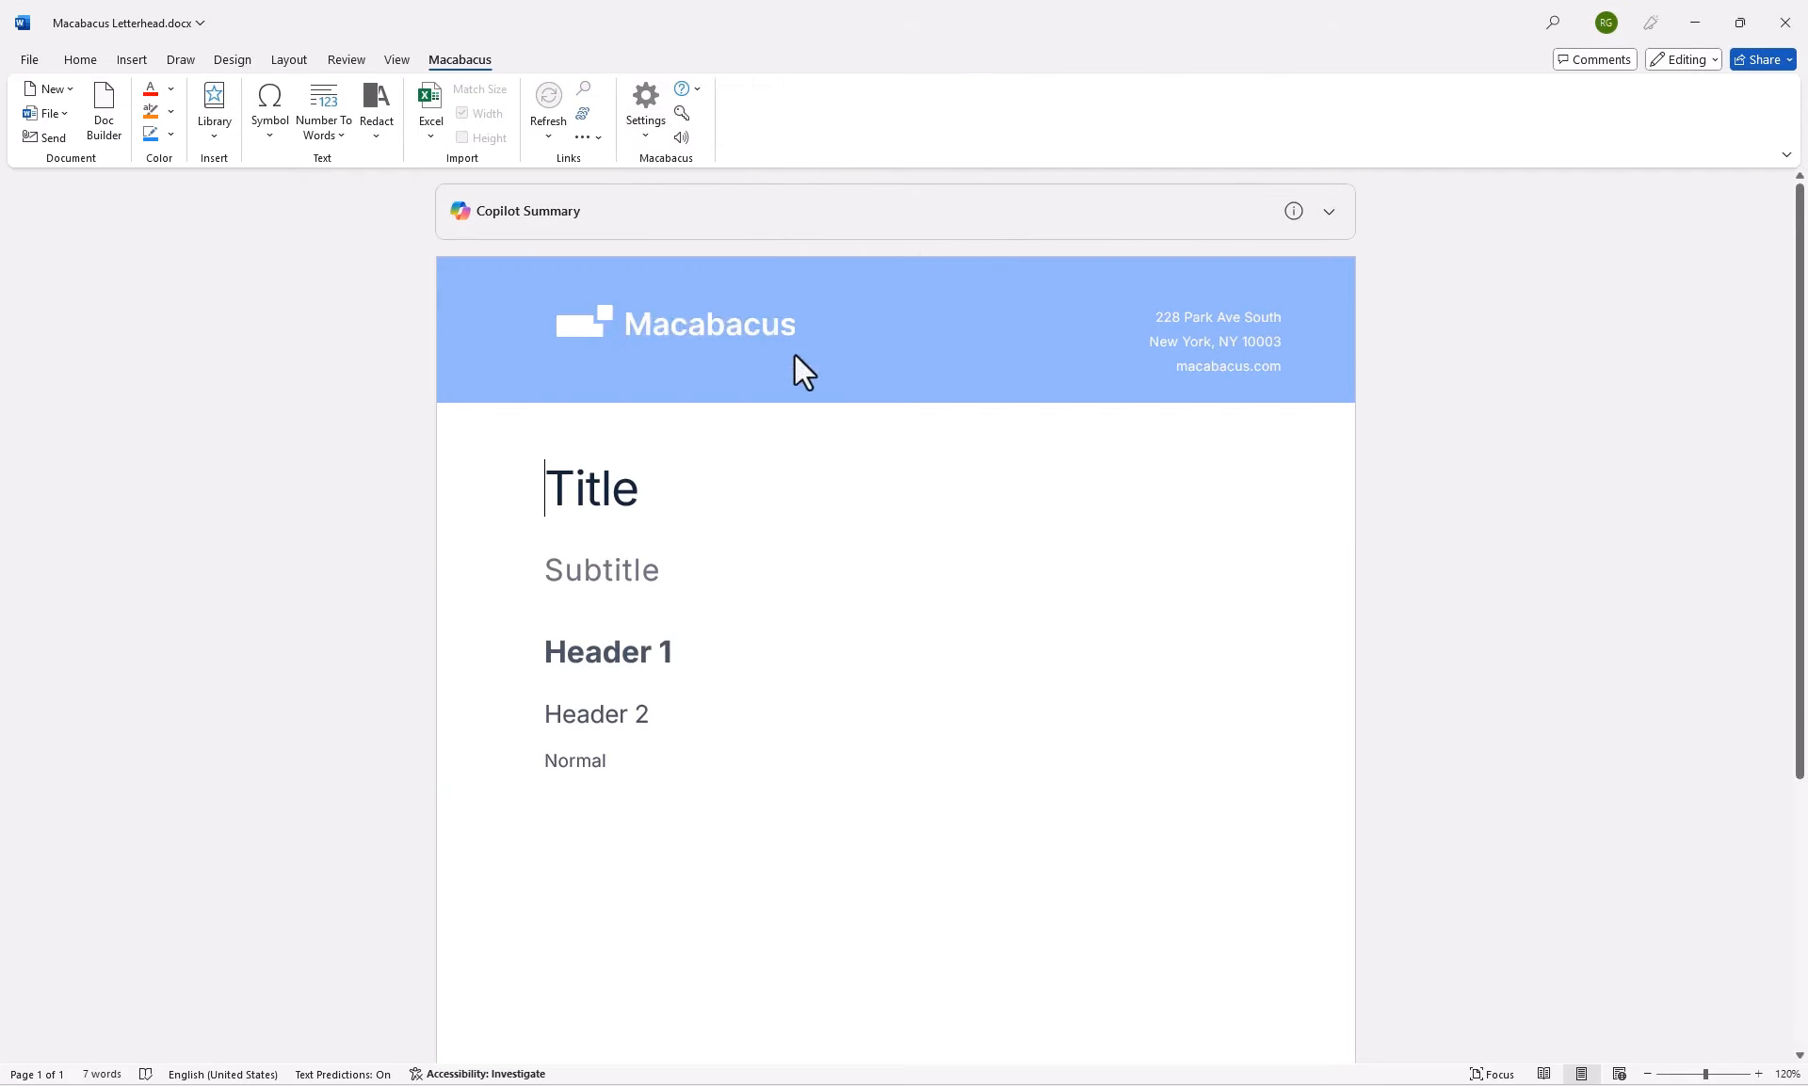
click(477, 323)
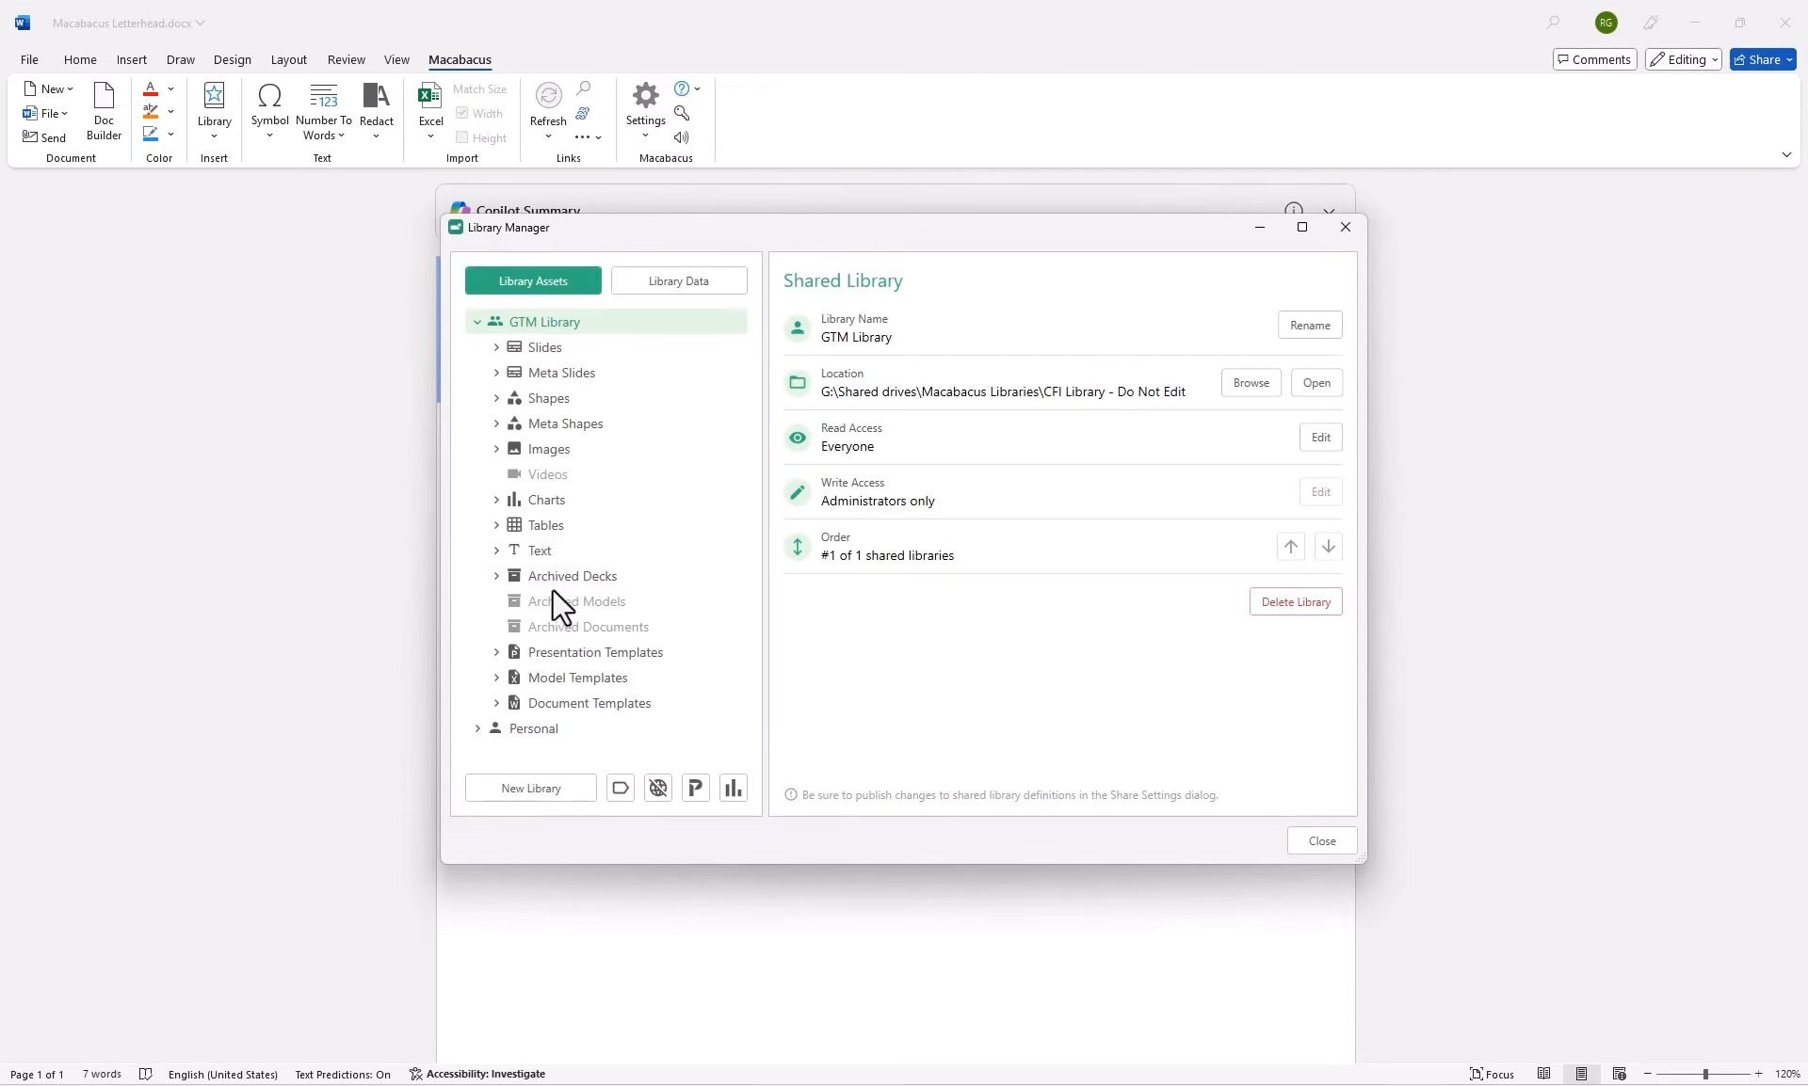
click(534, 706)
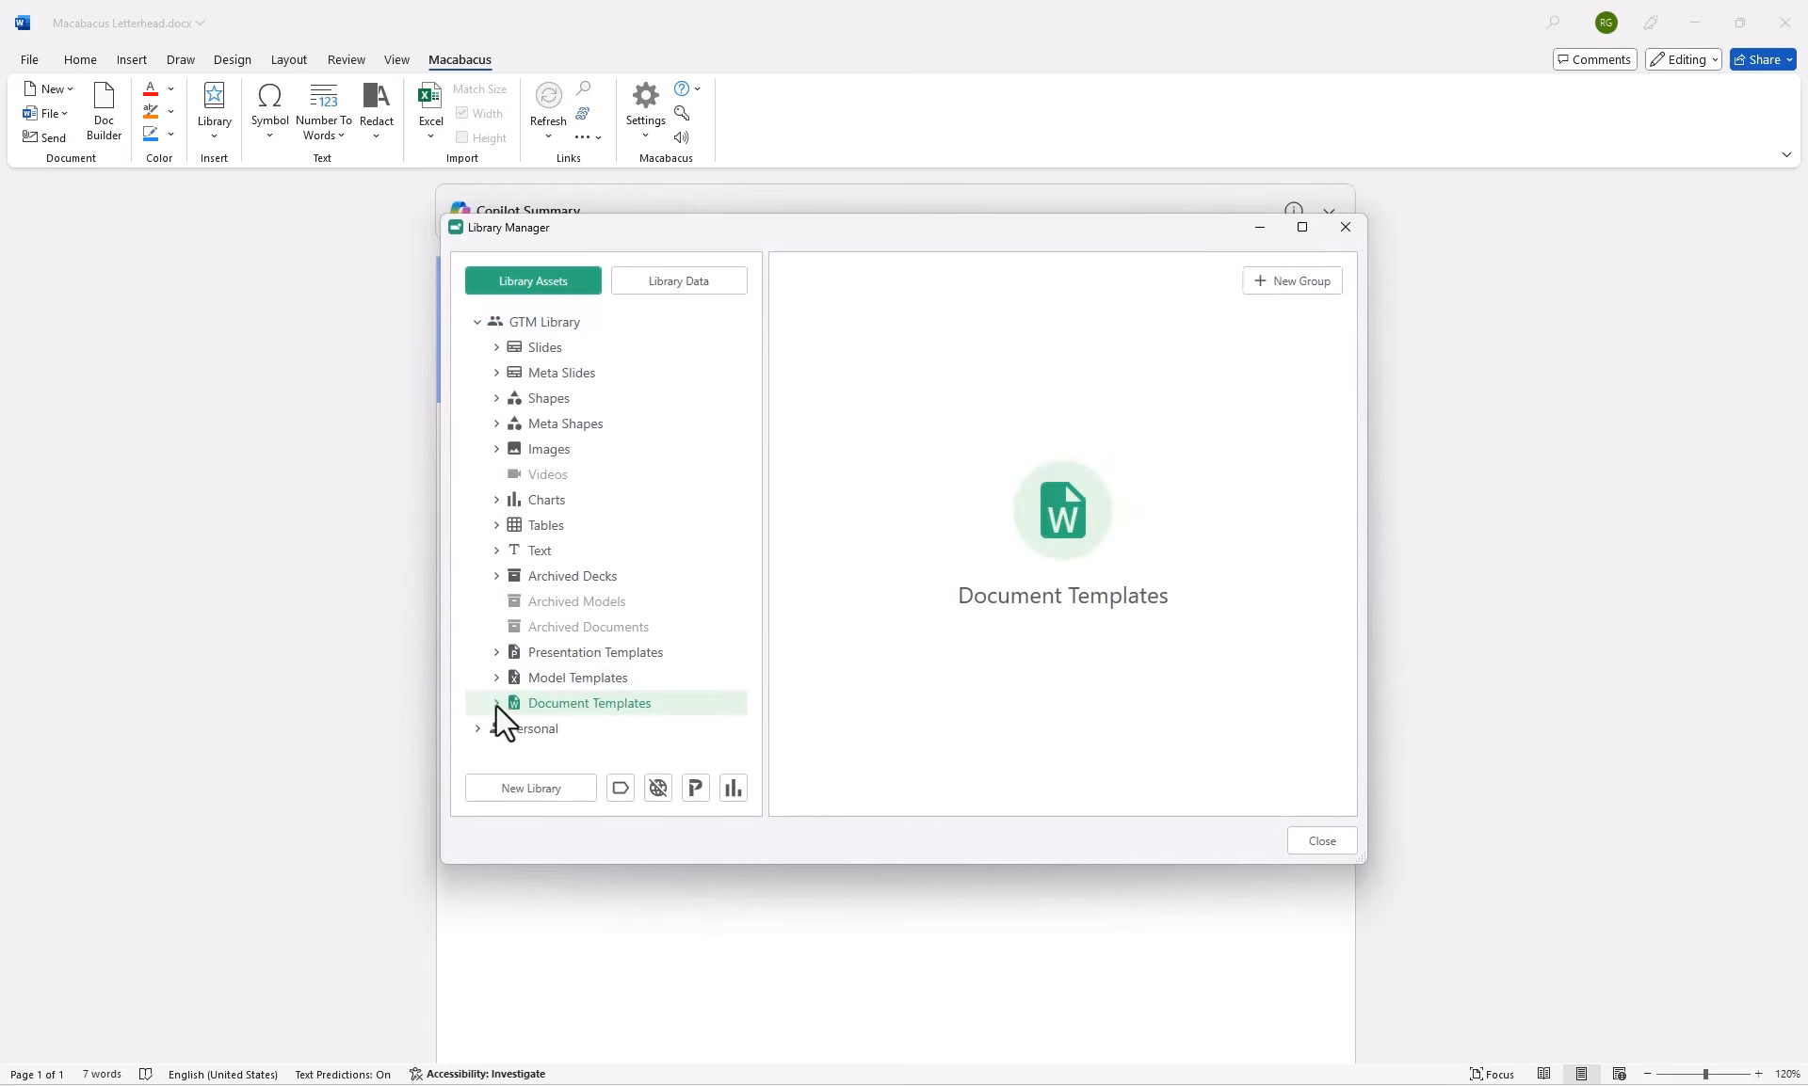
click(495, 703)
scroll(567, 620, down, 3)
scroll(580, 631, up, 1)
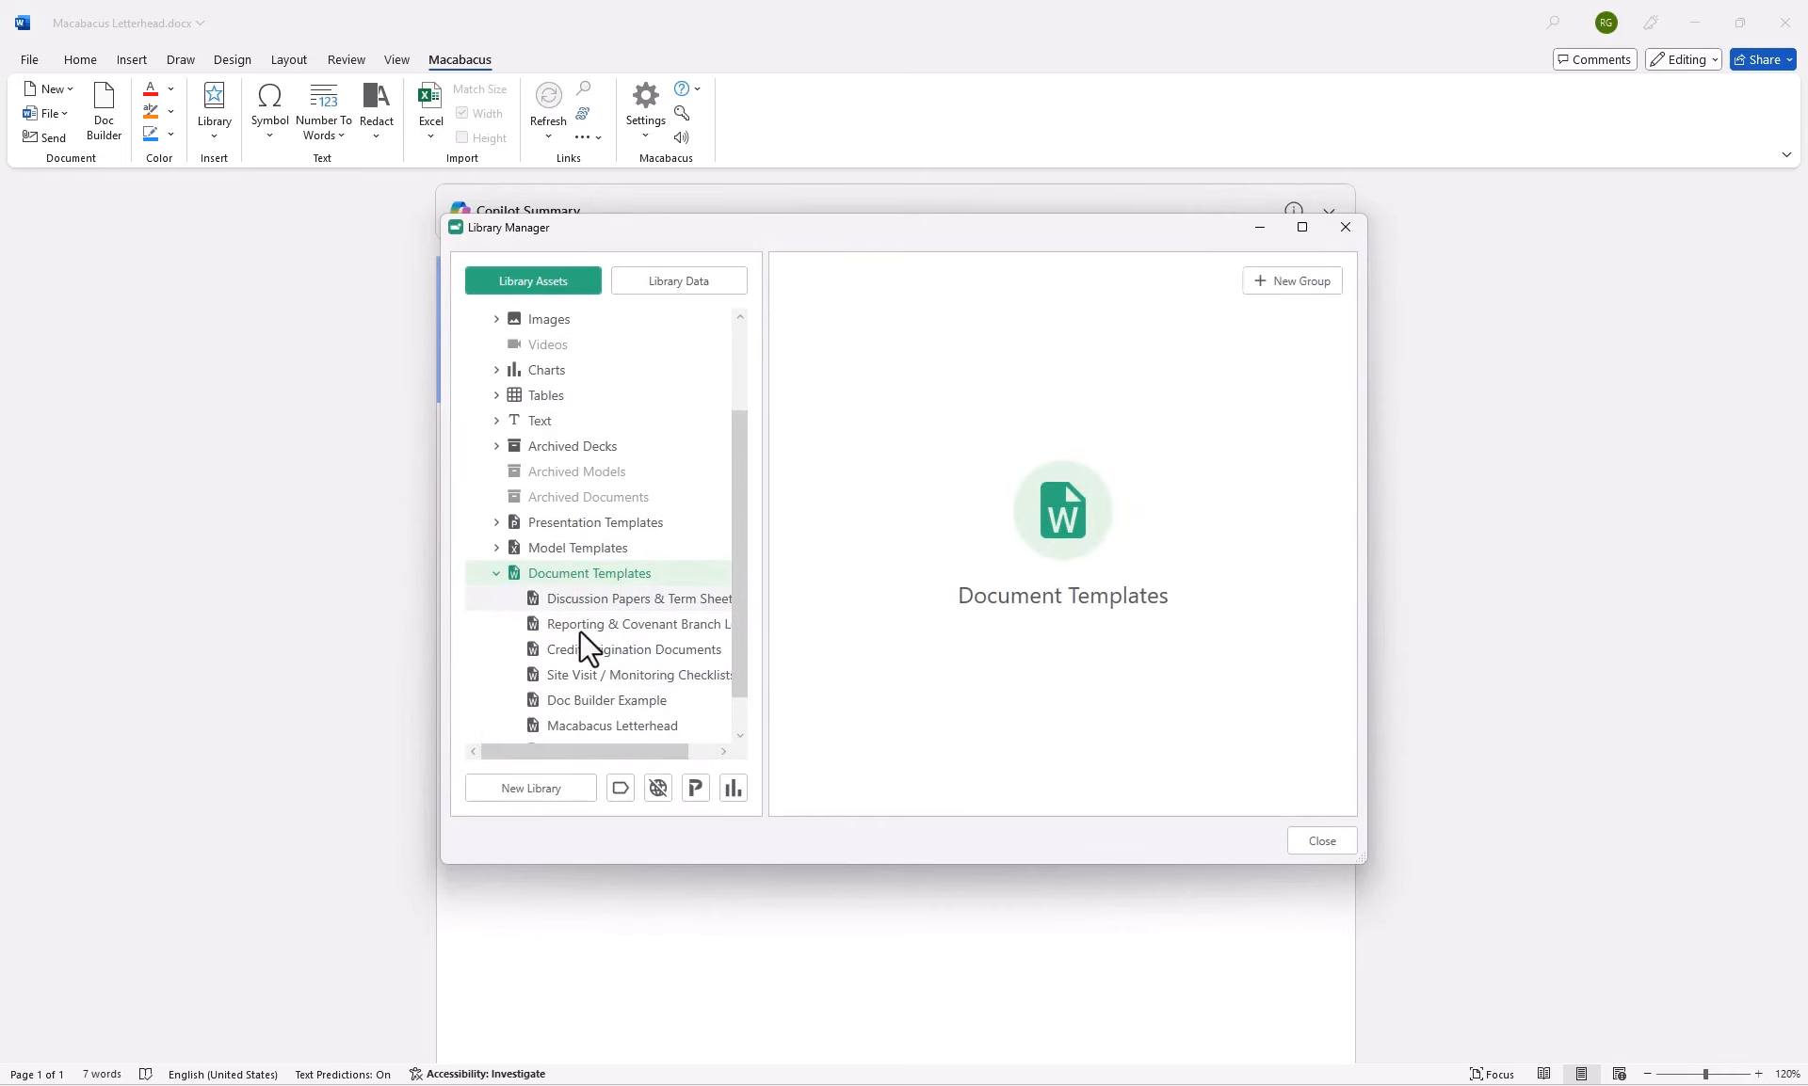
scroll(582, 680, down, 1)
click(584, 702)
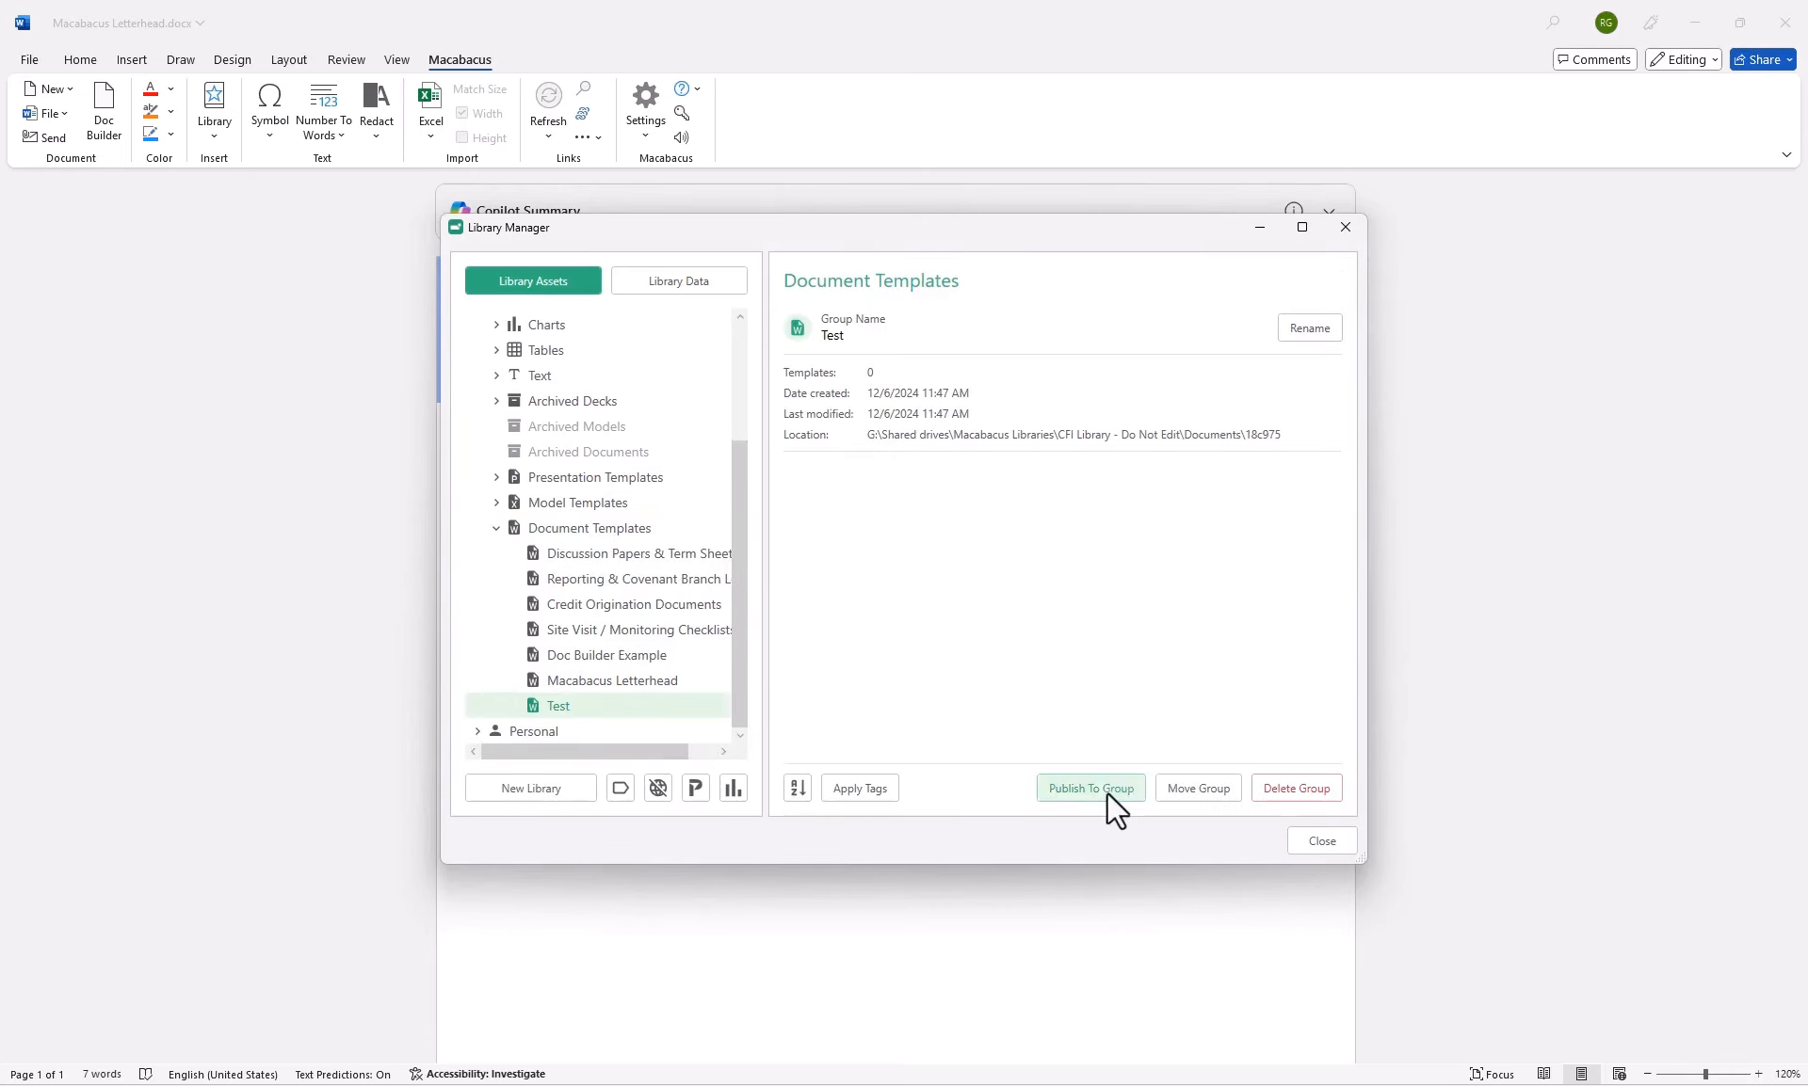
Publish the Downloads document SharePoint Guidance_02.2025.docx to the Test group, keeping the title SharePoint Guidance_02.2025.
click(1105, 792)
click(1063, 414)
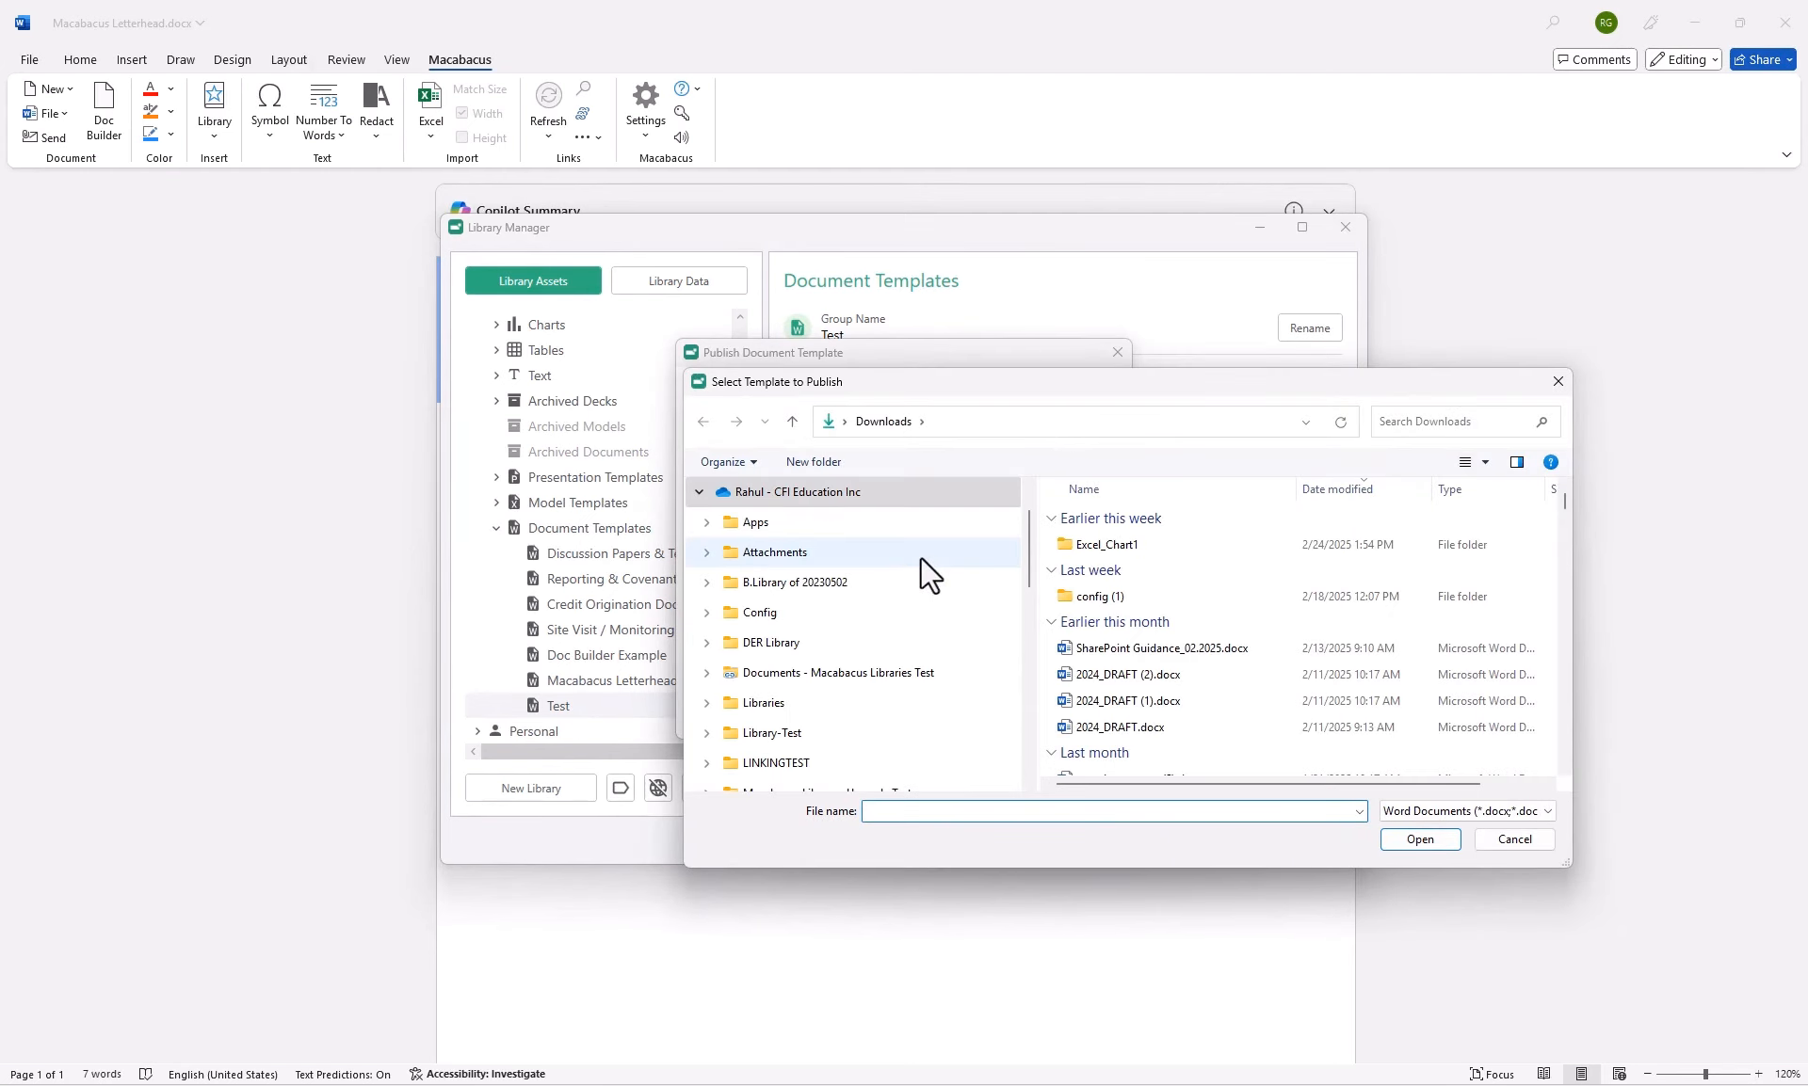
double_click(1128, 648)
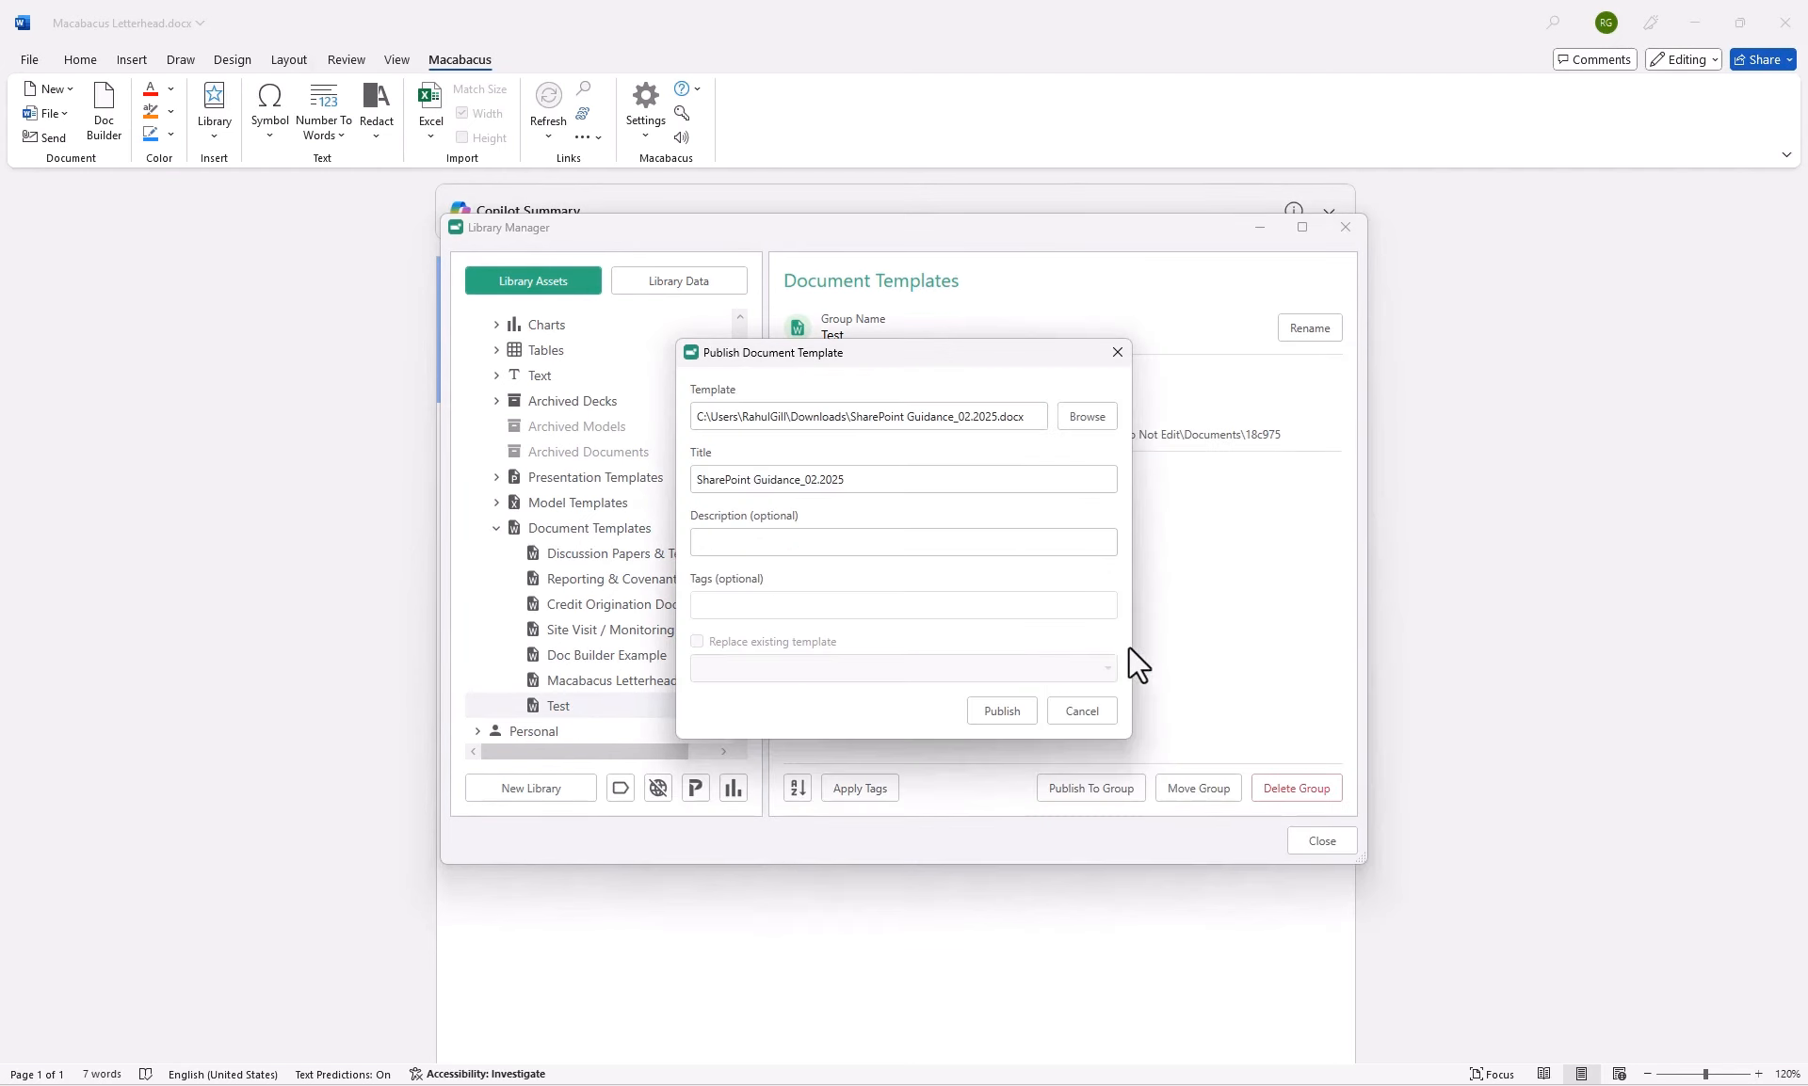
click(1002, 711)
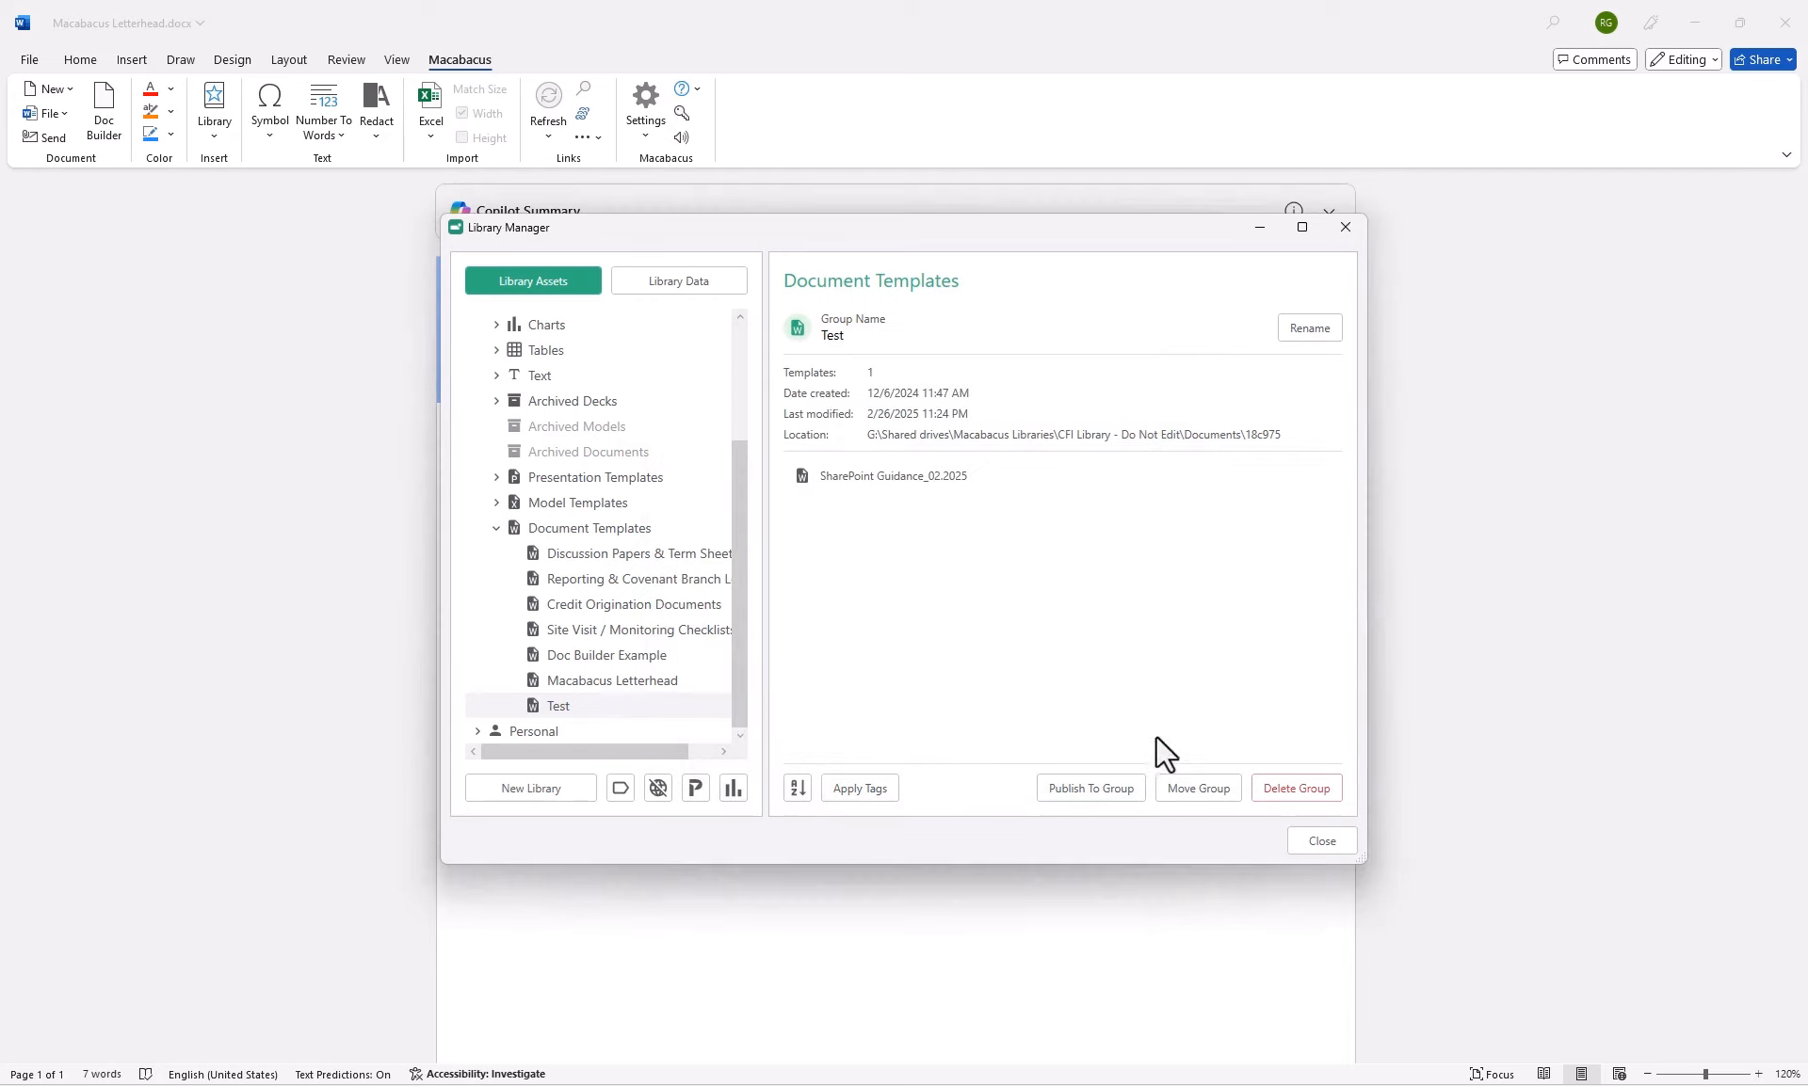
Close the Library Manager, create a new document from the SharePoint Guidance_02.2025 template in the Test group, and show its Macabacus commands.
click(1291, 840)
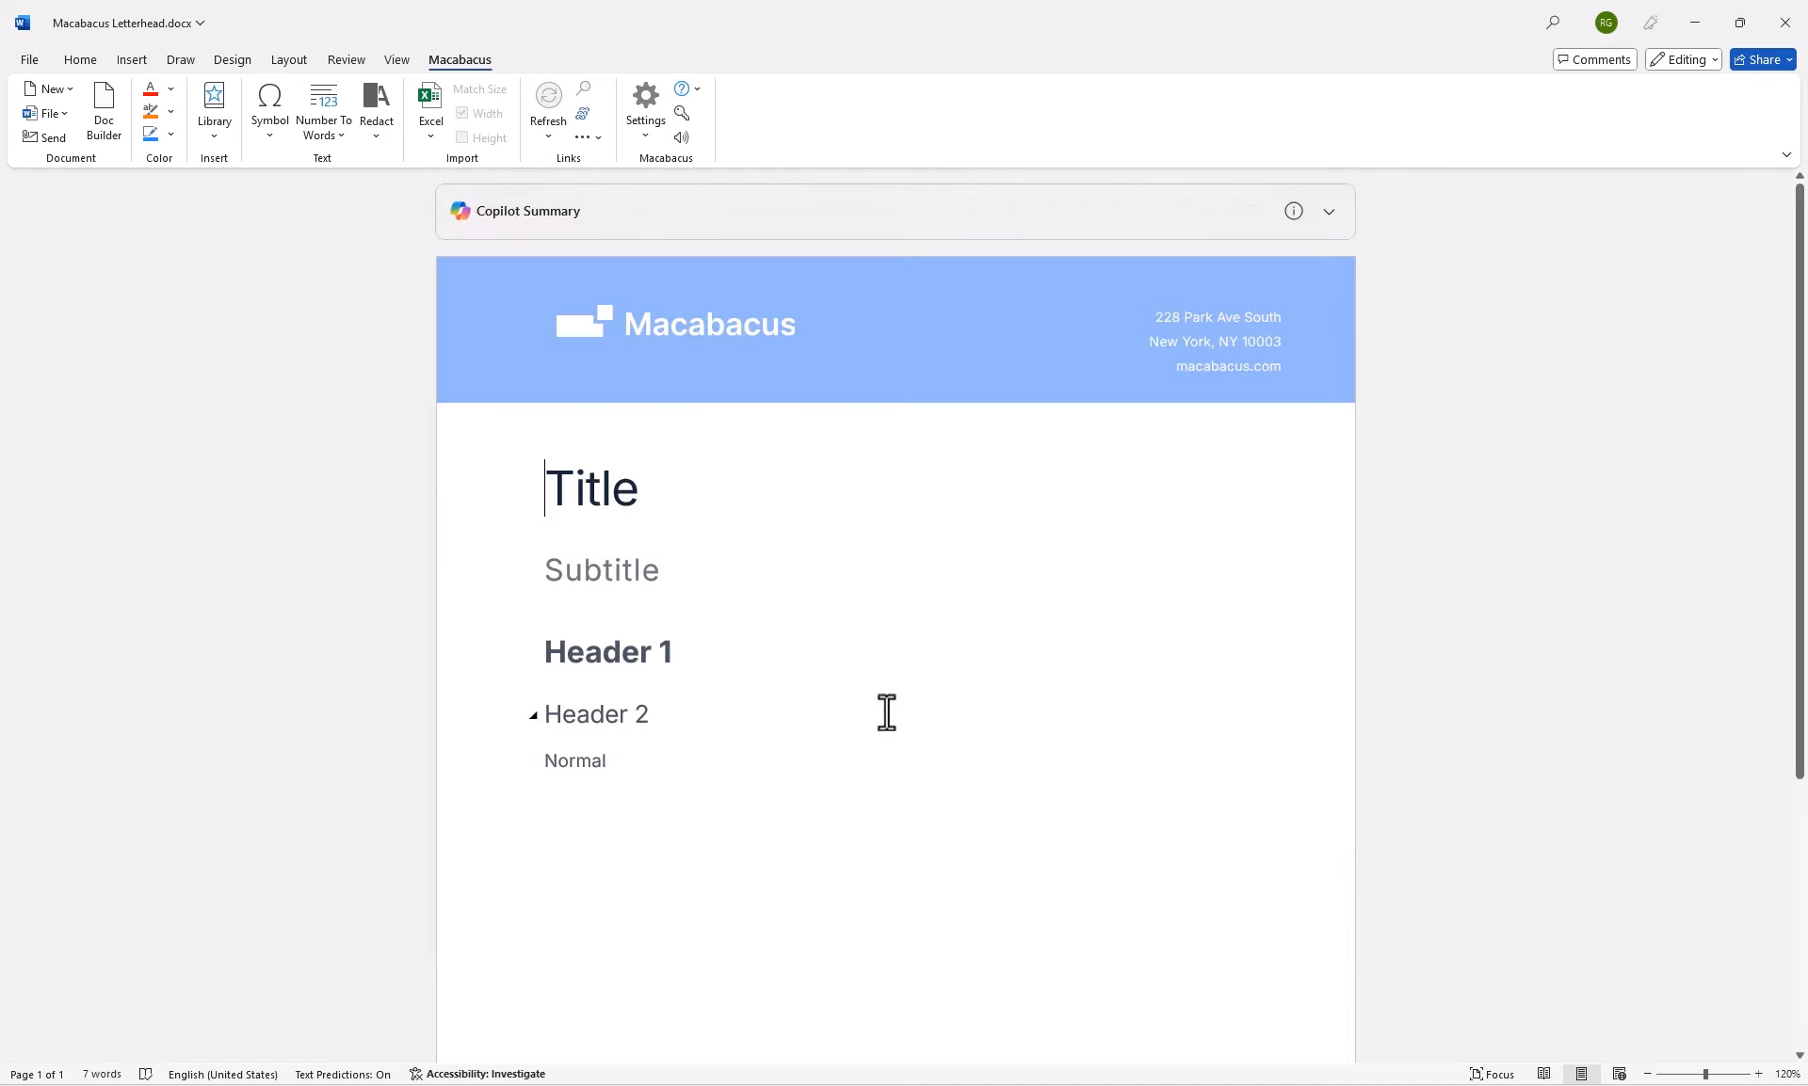
click(53, 92)
mouse_move(130, 303)
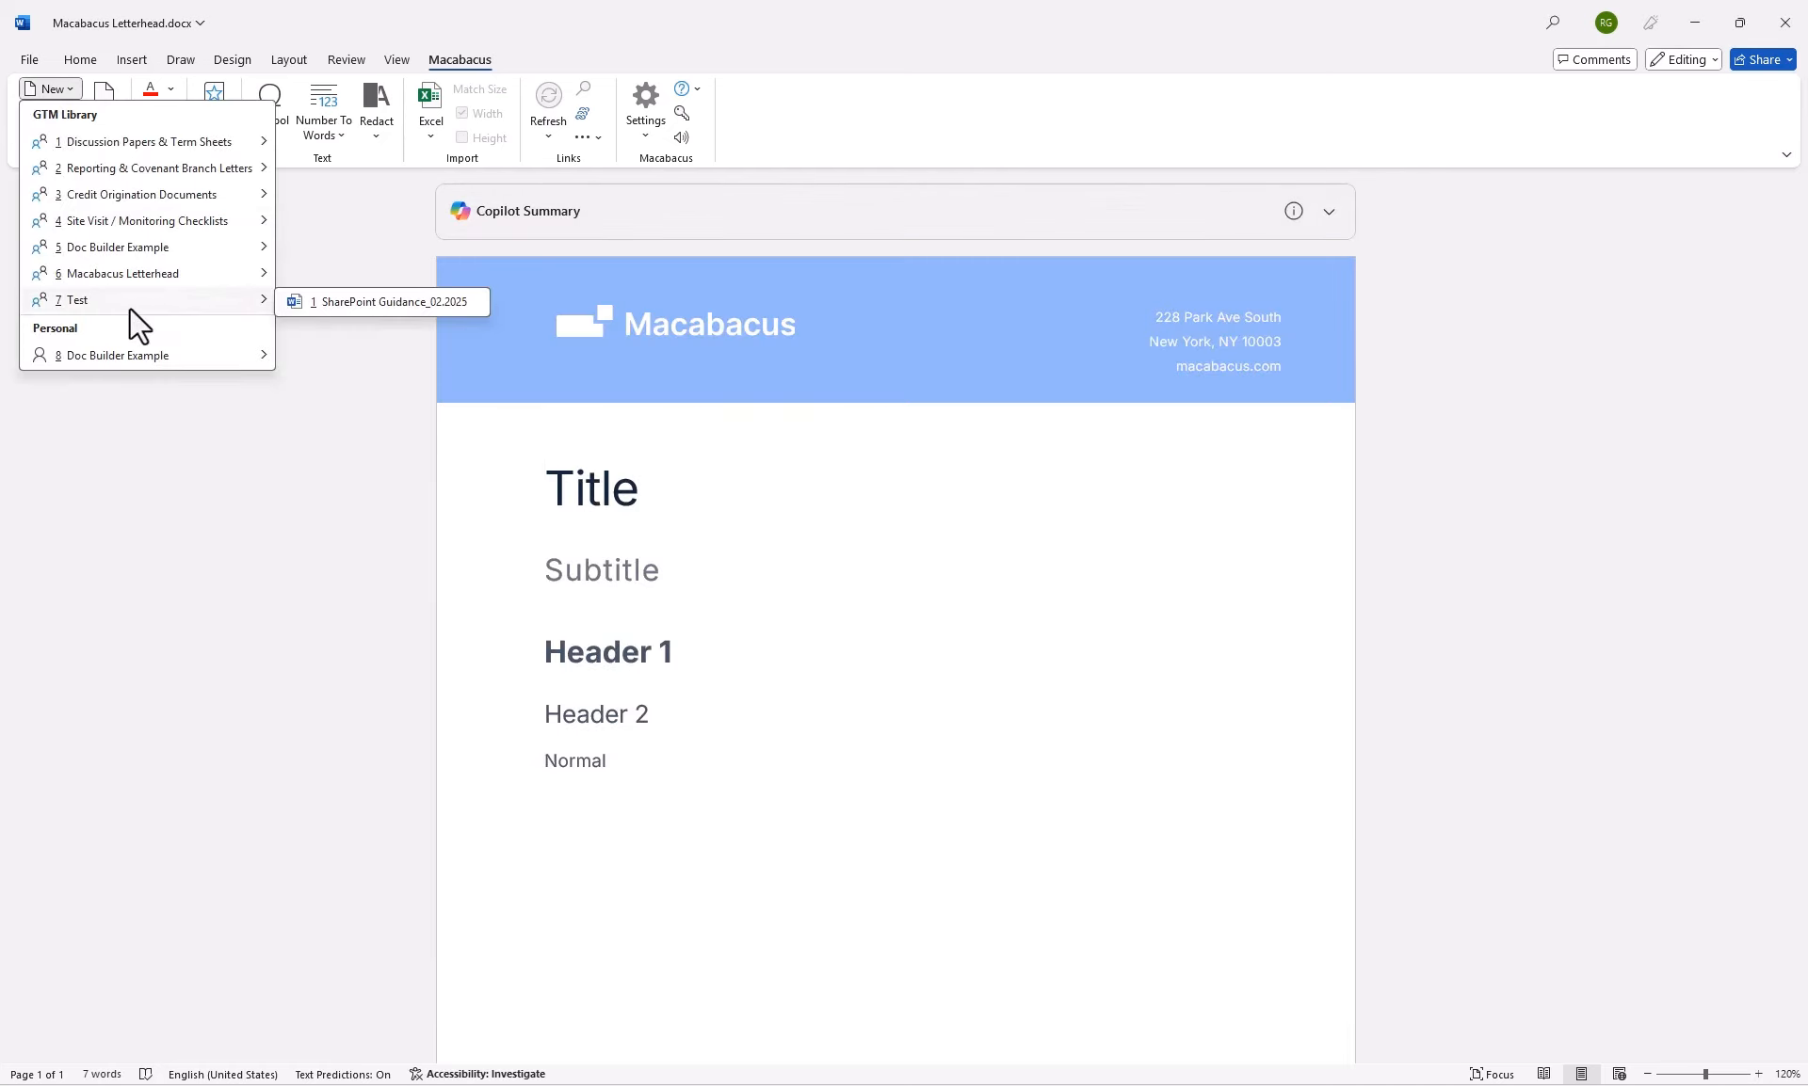
click(418, 303)
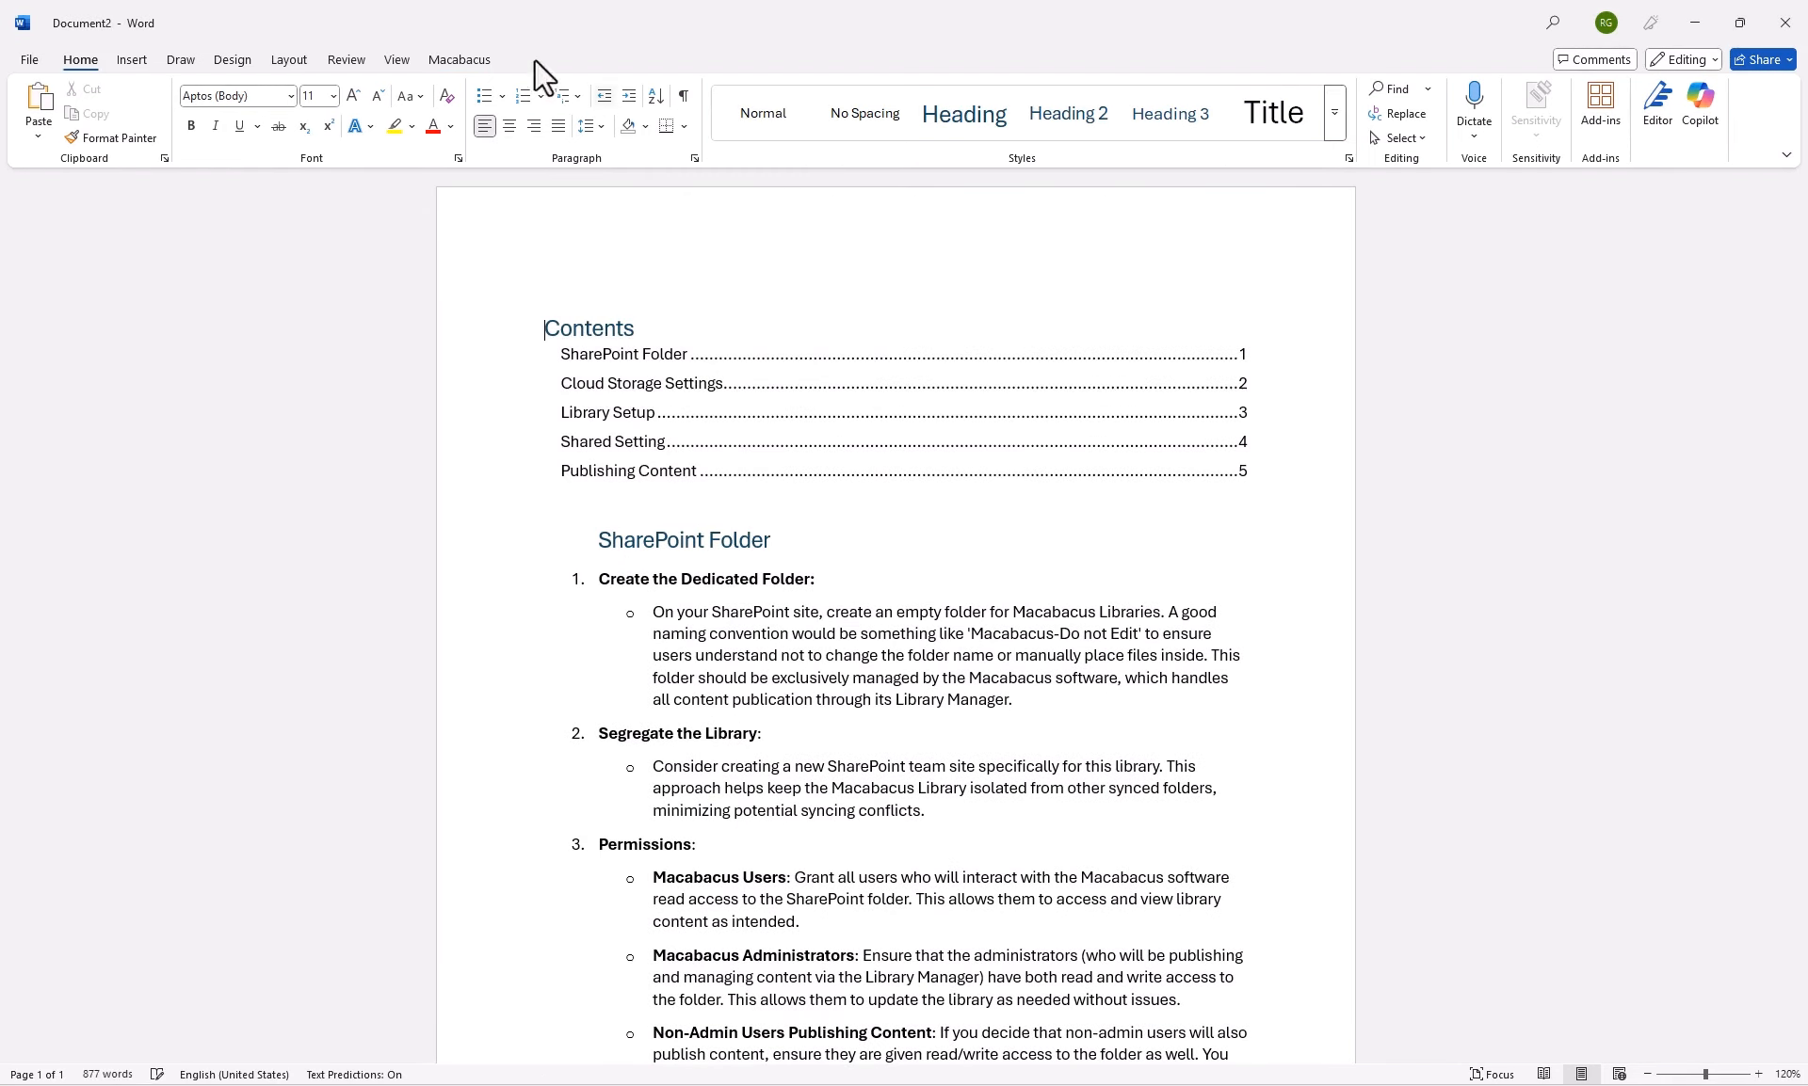
click(462, 61)
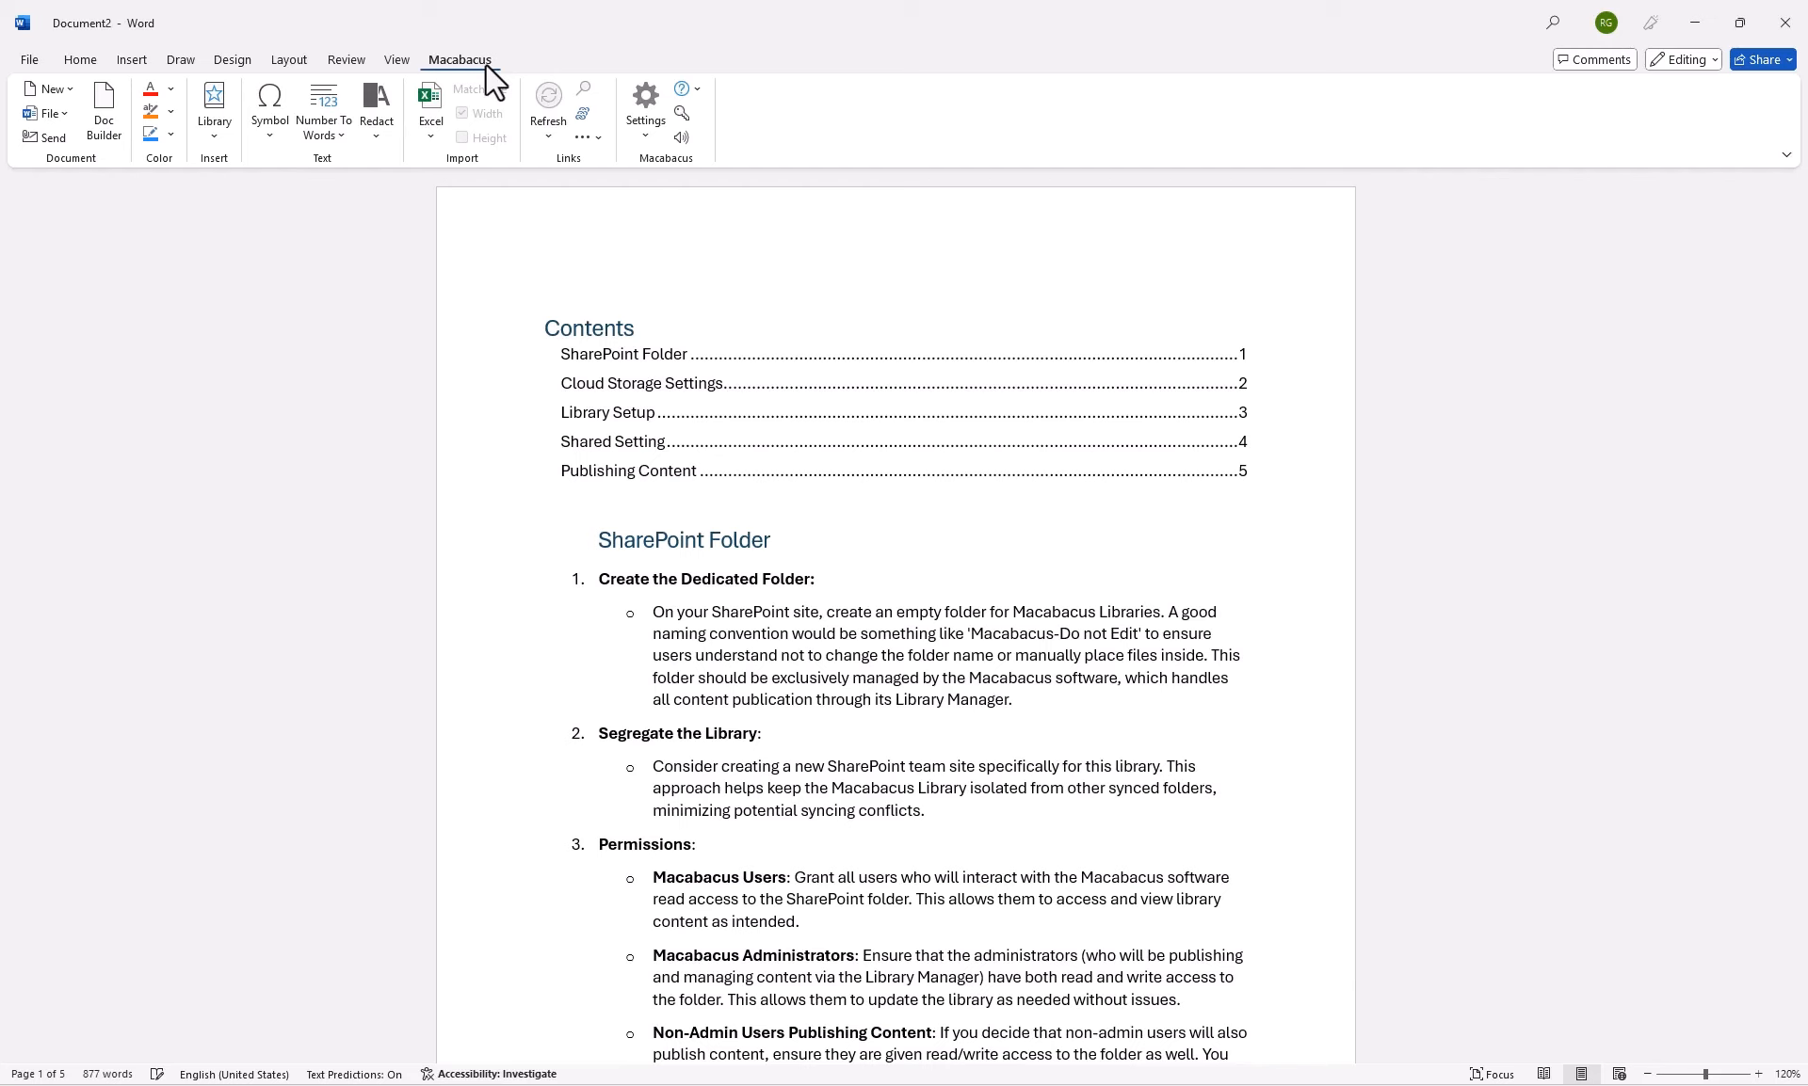